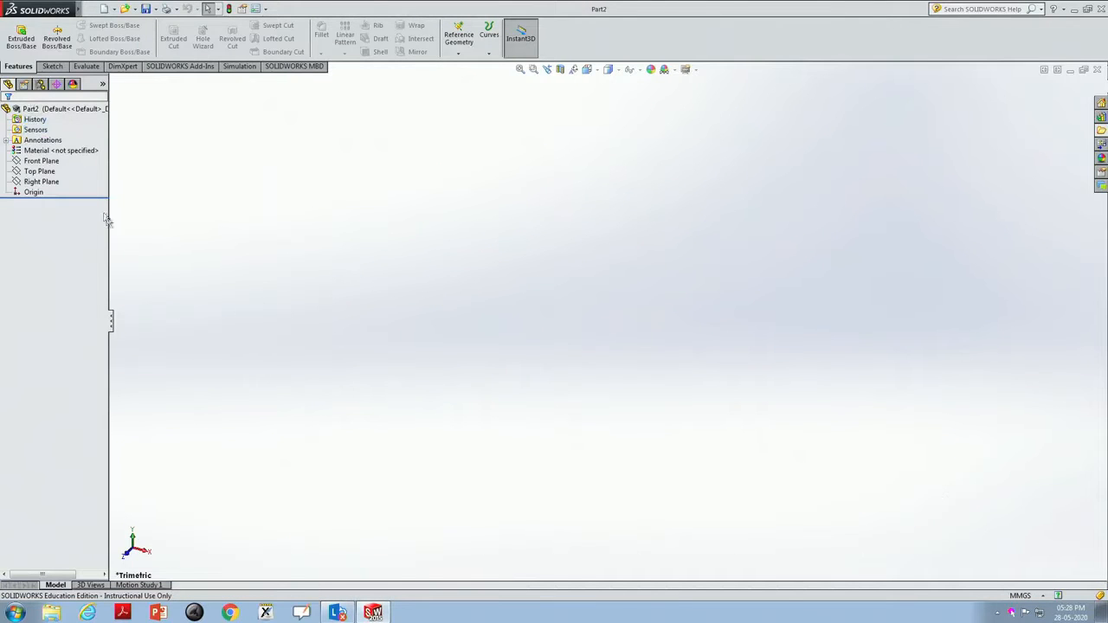
Sketch a six-sided polygon on the Front Plane, centred on the origin, with an inscribed circle about 68 mm in diameter.
click(41, 161)
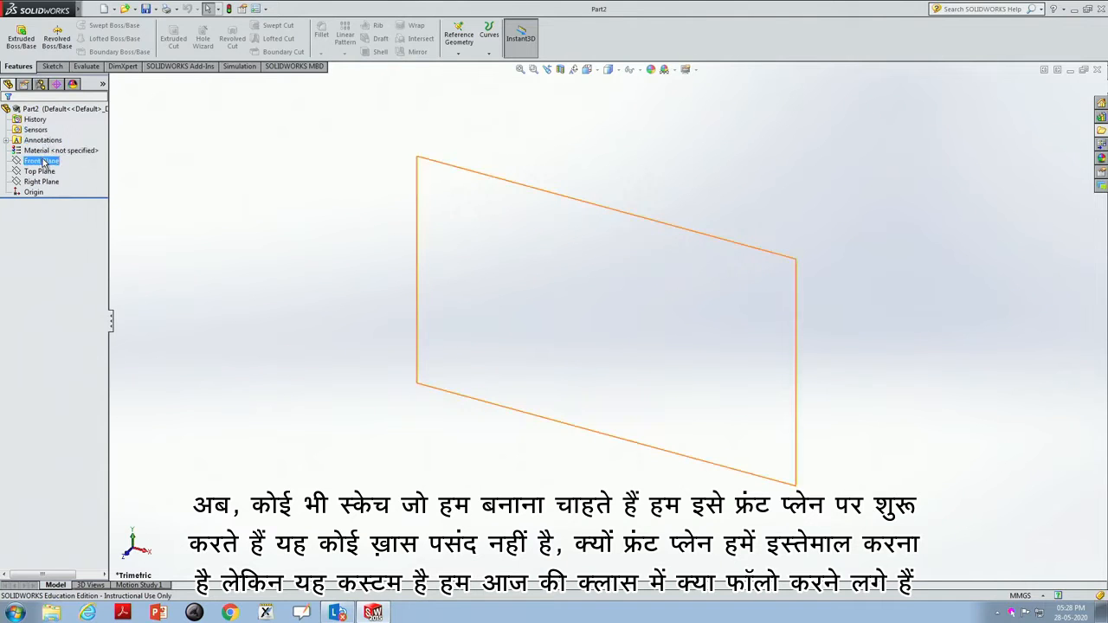
right_click(42, 161)
click(93, 142)
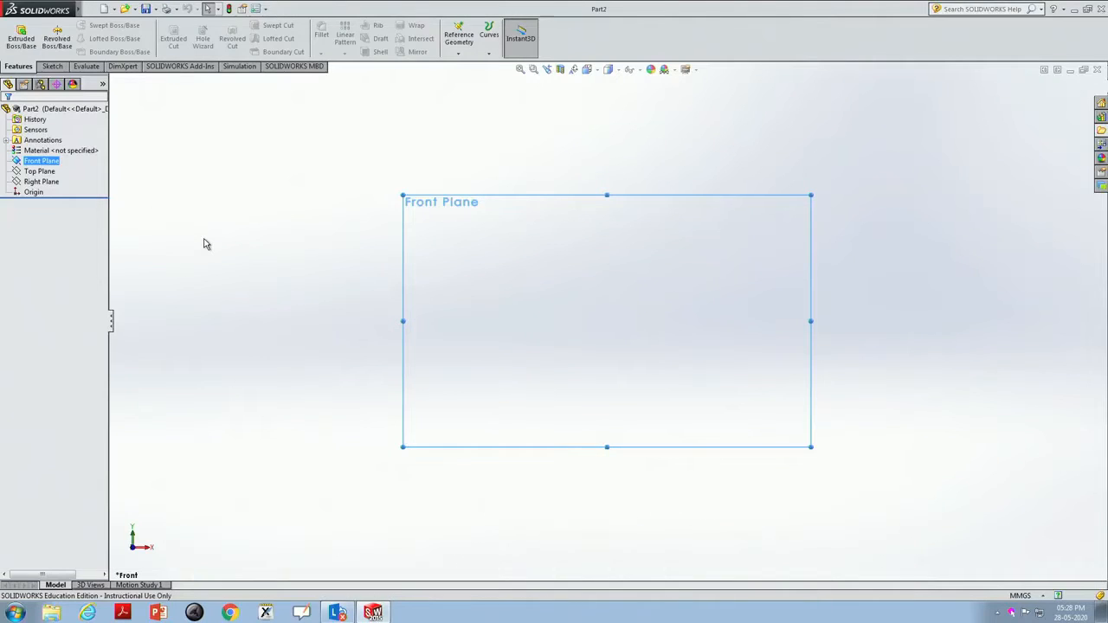
click(59, 66)
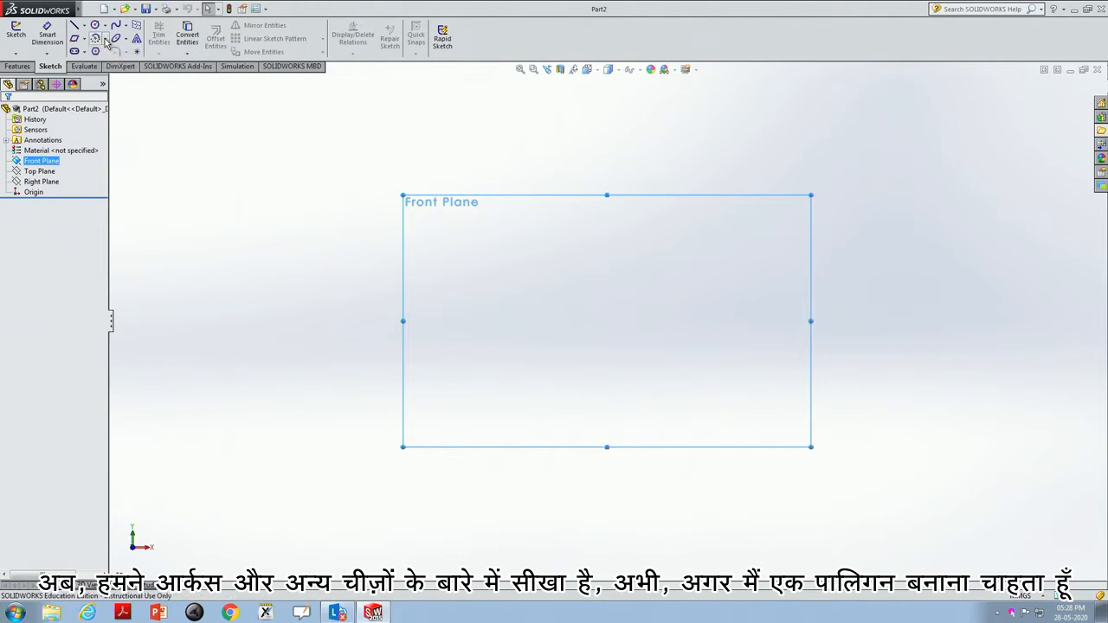
click(96, 52)
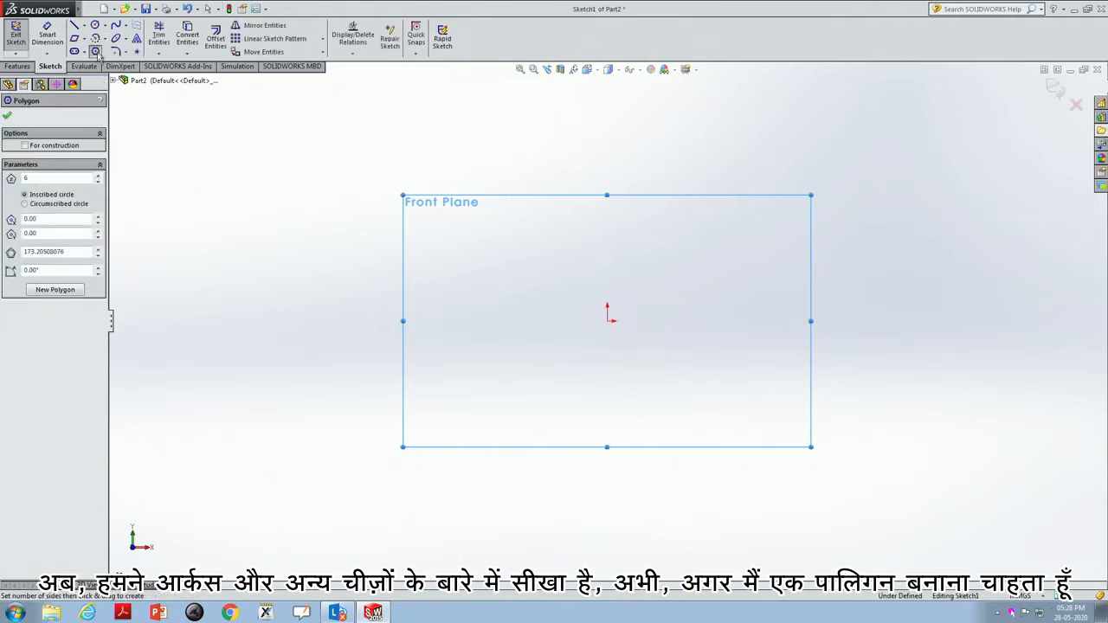
click(610, 322)
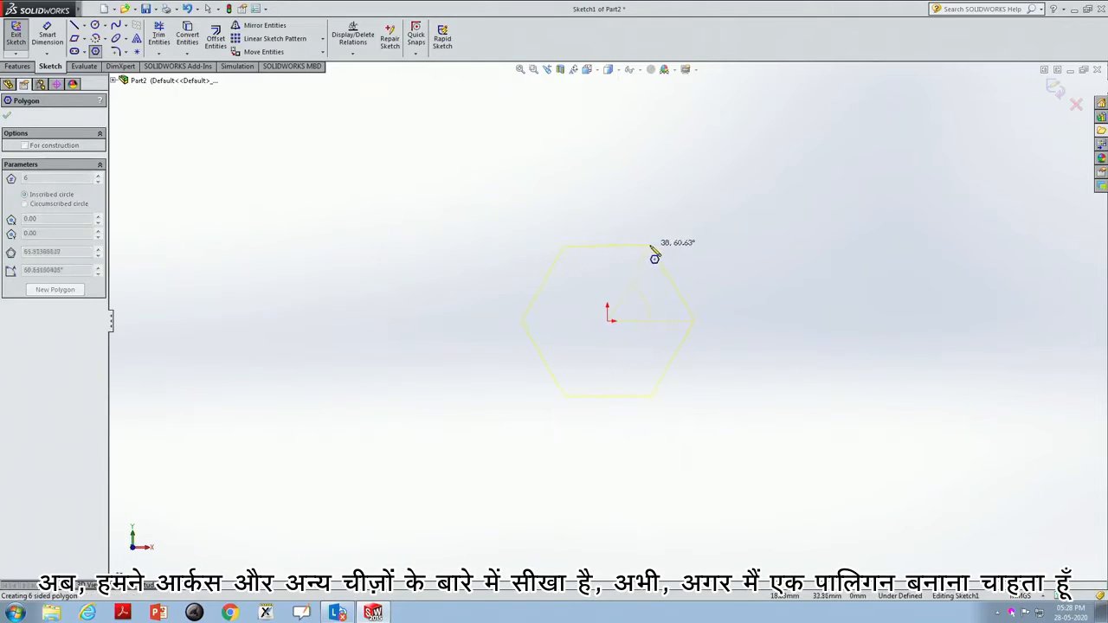
click(654, 247)
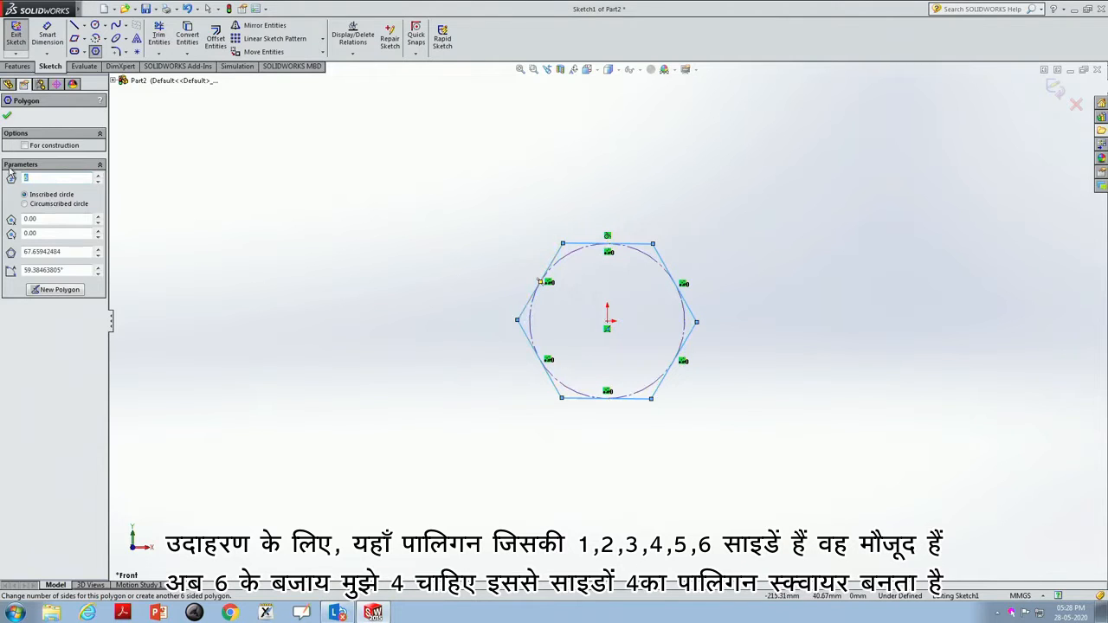
Try 4 sides for the polygon and settle on 8 sides to make an octagon.
text(4)
click(48, 221)
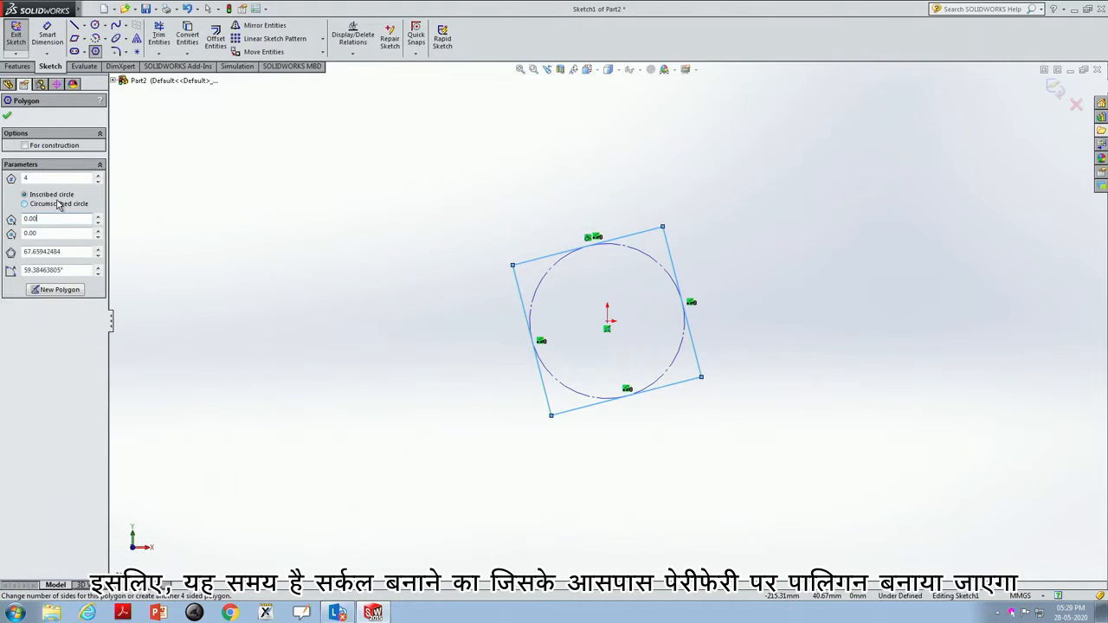
drag(40, 179, 13, 179)
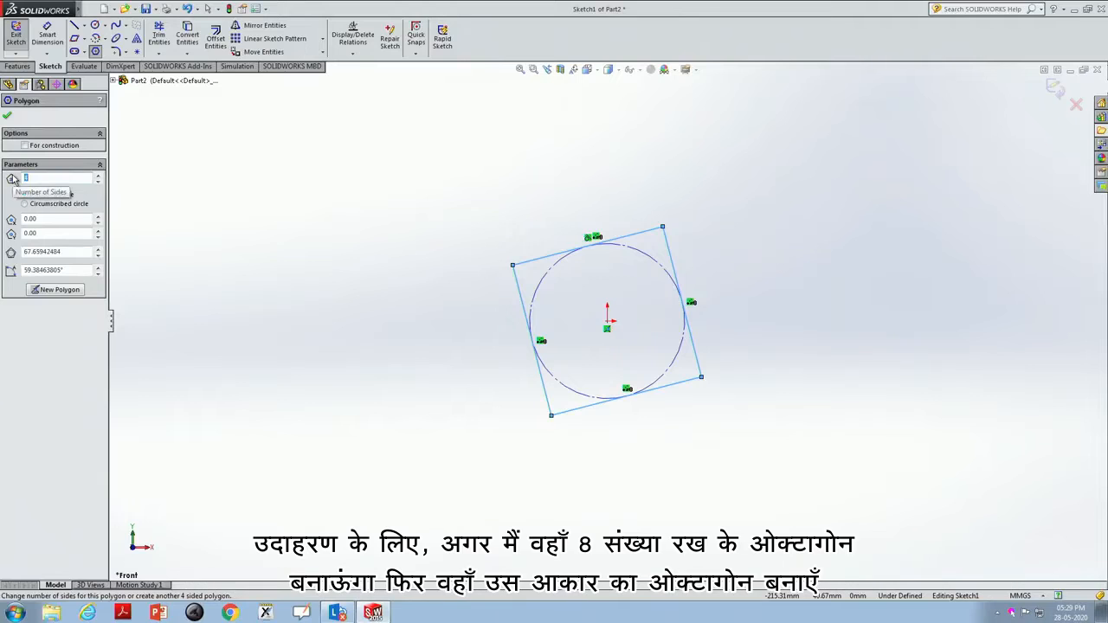
text(8)
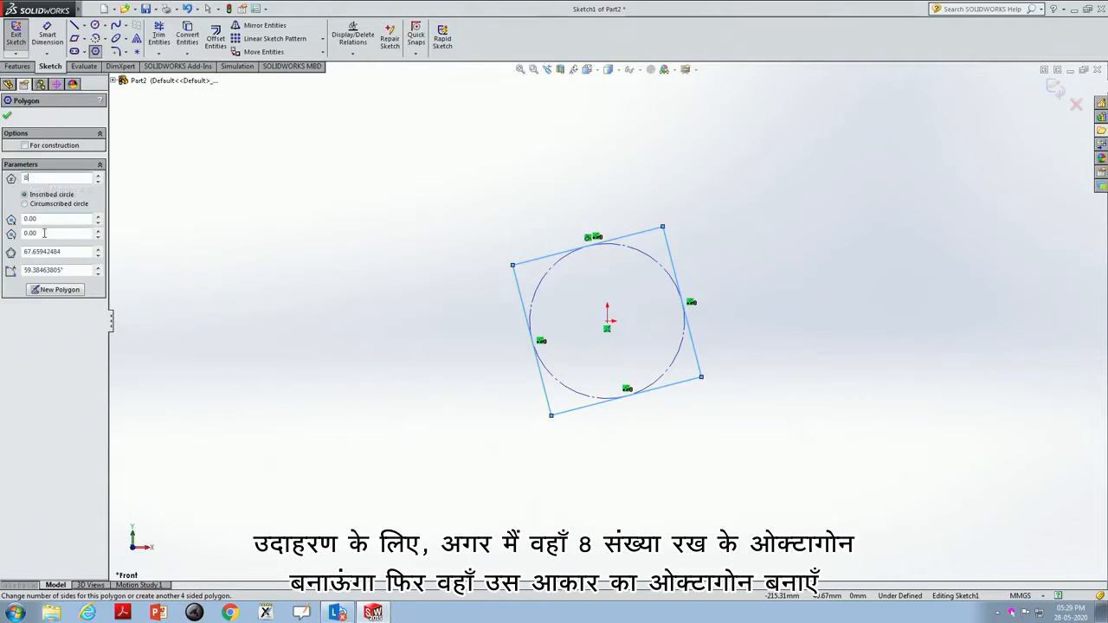
click(47, 219)
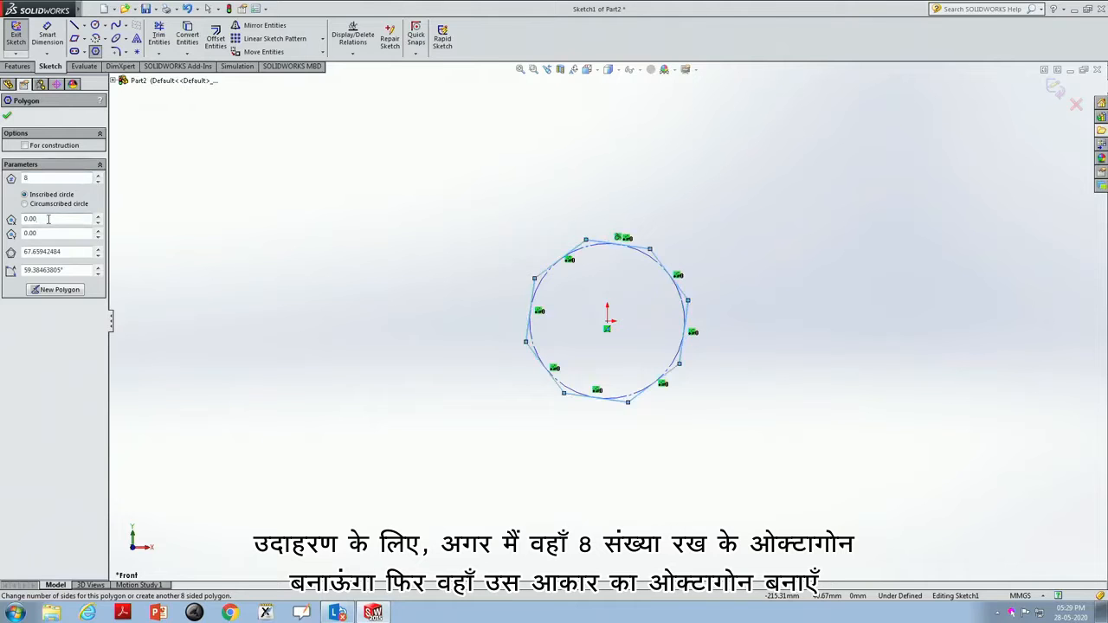
Set the octagon's inscribed circle diameter to 90 mm and its angle to 90°.
click(65, 252)
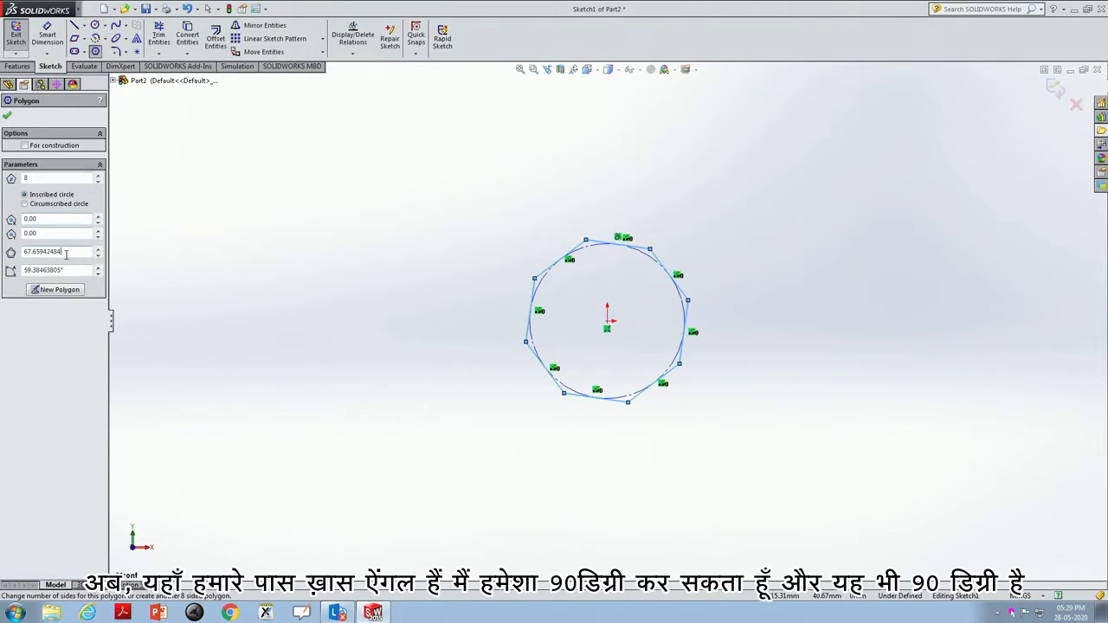
drag(65, 252, 27, 246)
text(90)
click(75, 271)
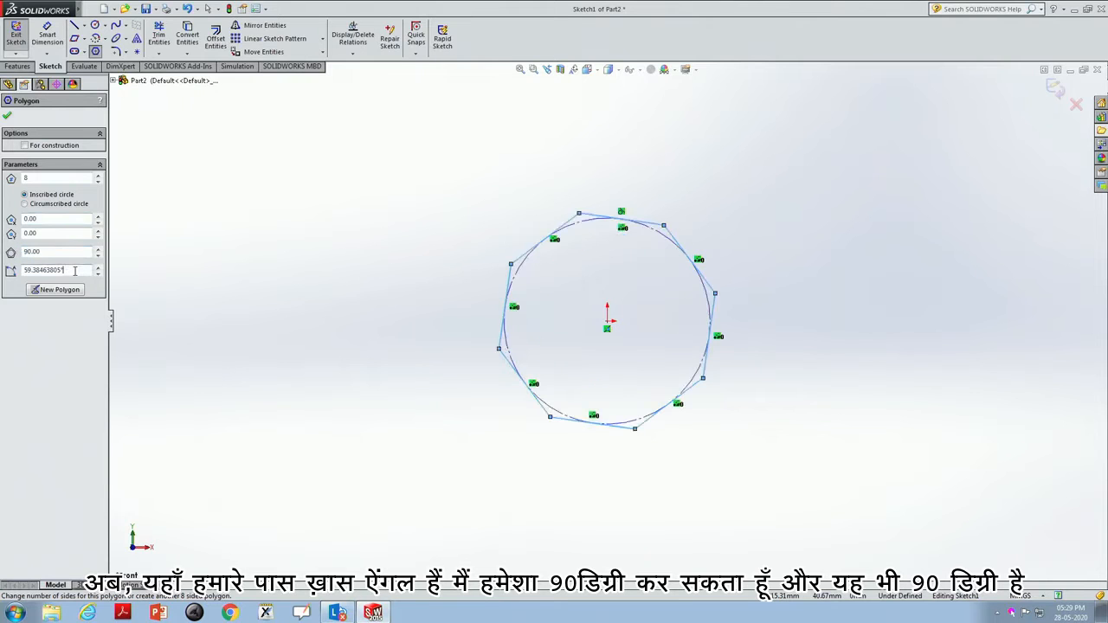
drag(60, 268, 13, 264)
text(90)
click(54, 252)
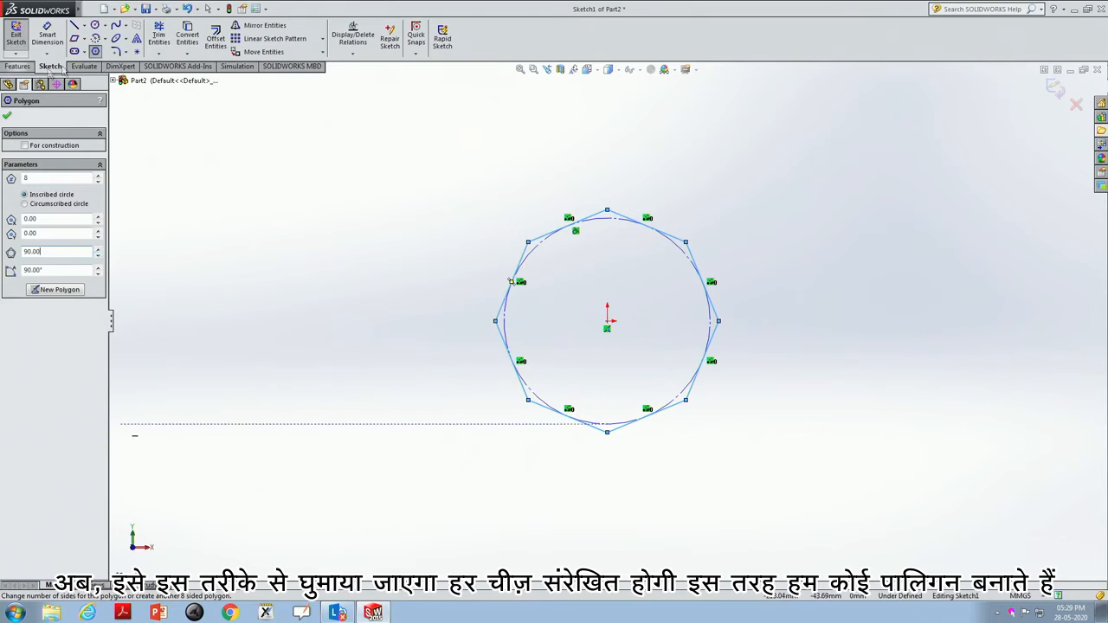
Sketch a second octagon up and to the left of the first, with an inscribed circle about 65 mm in diameter.
click(76, 9)
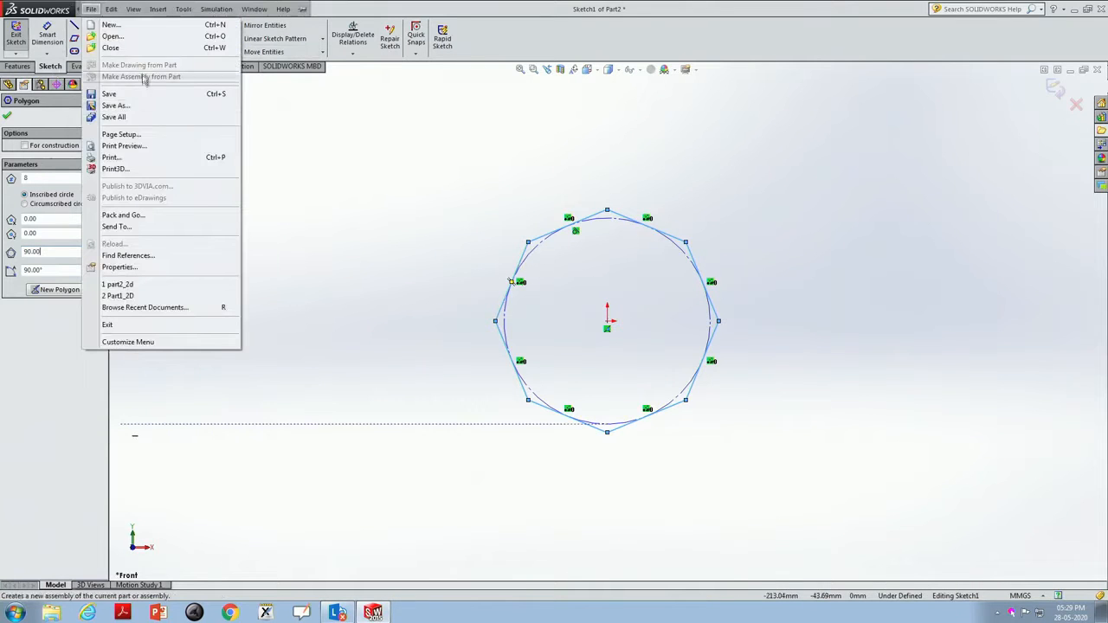
key(Escape)
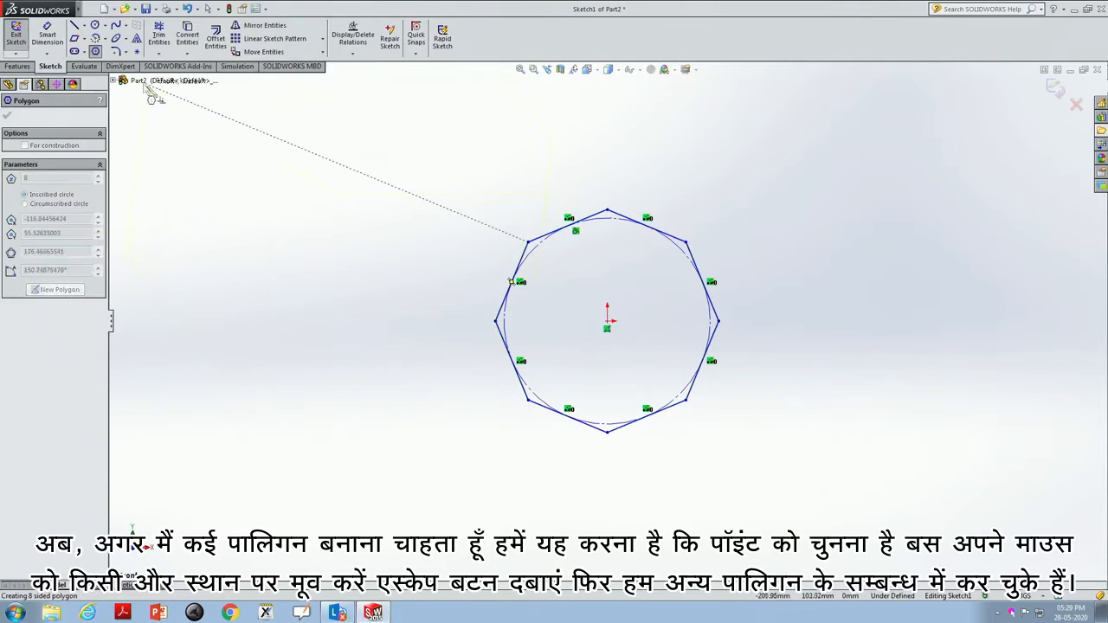
click(340, 194)
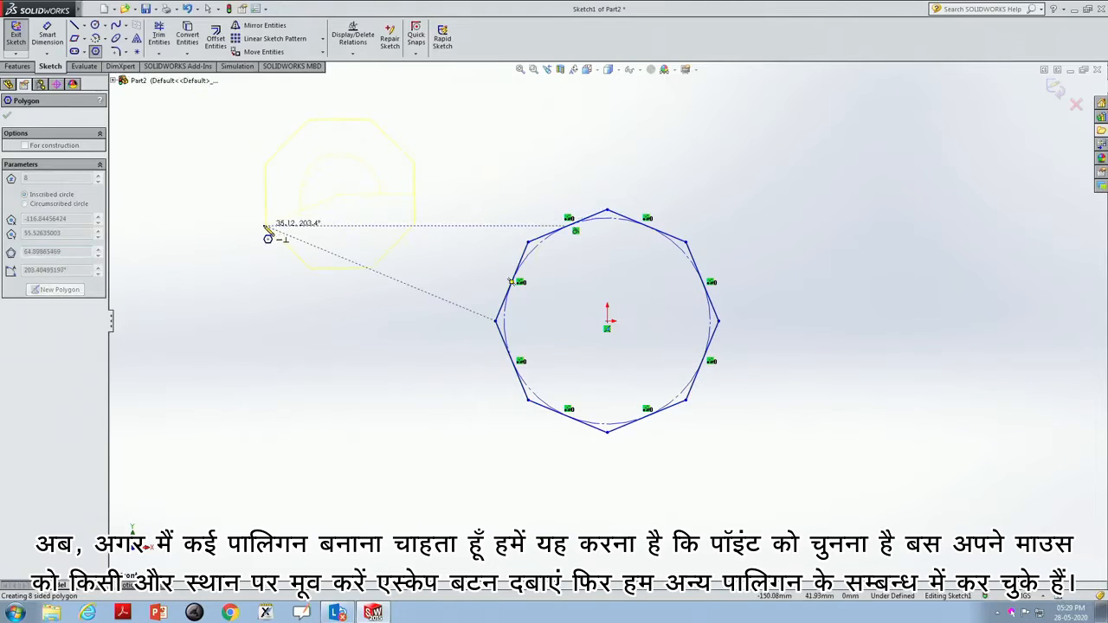
click(269, 231)
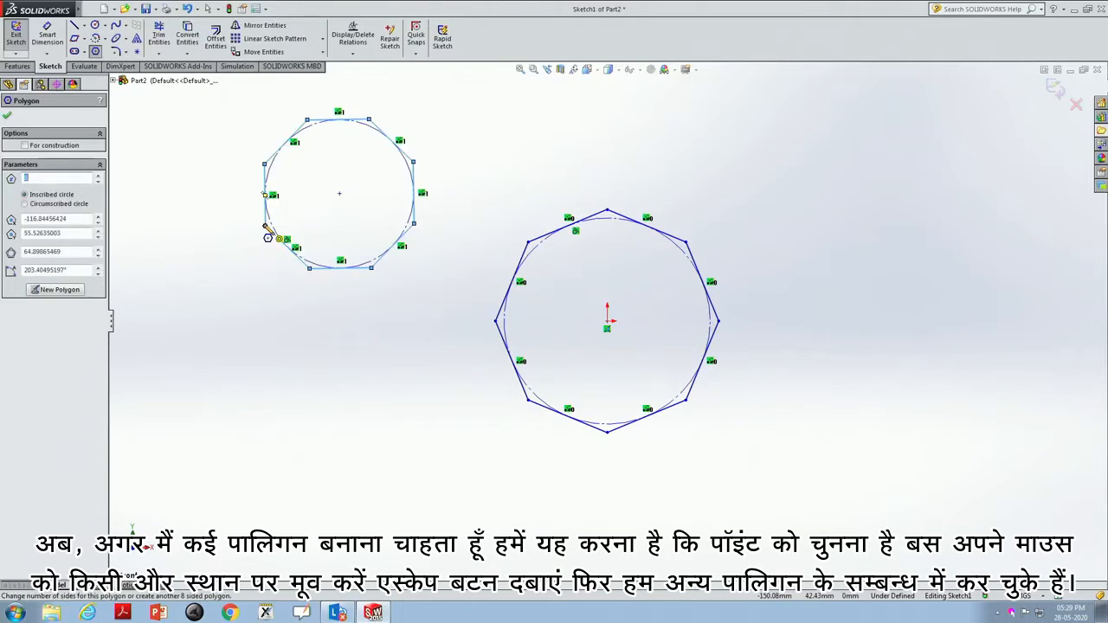
key(Escape)
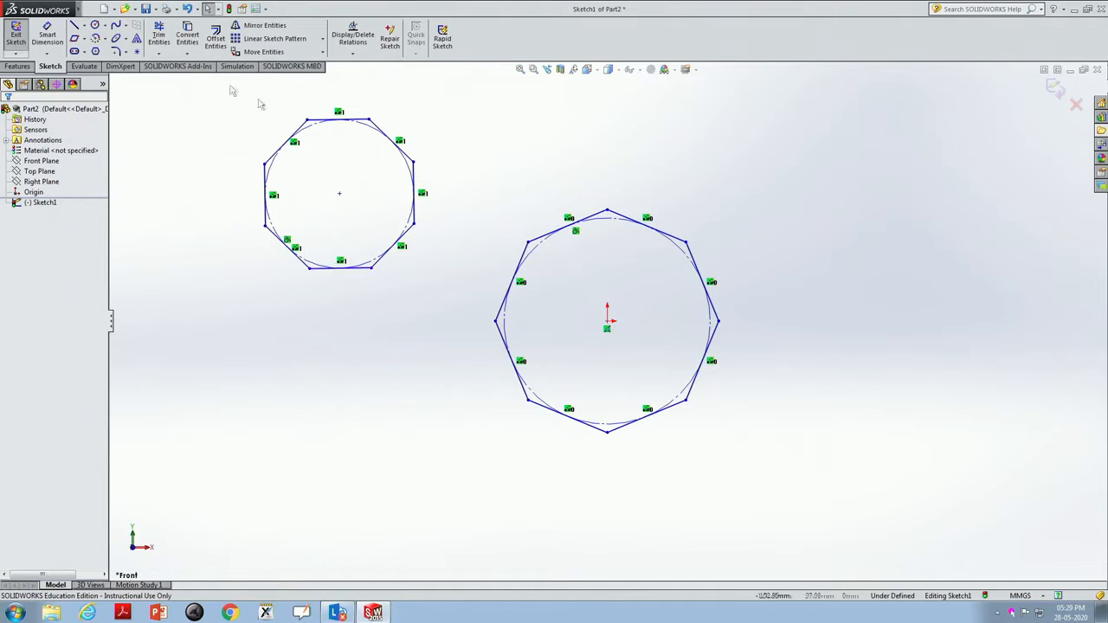
Draw a wavy five-point spline below the smaller octagon.
click(128, 30)
click(143, 38)
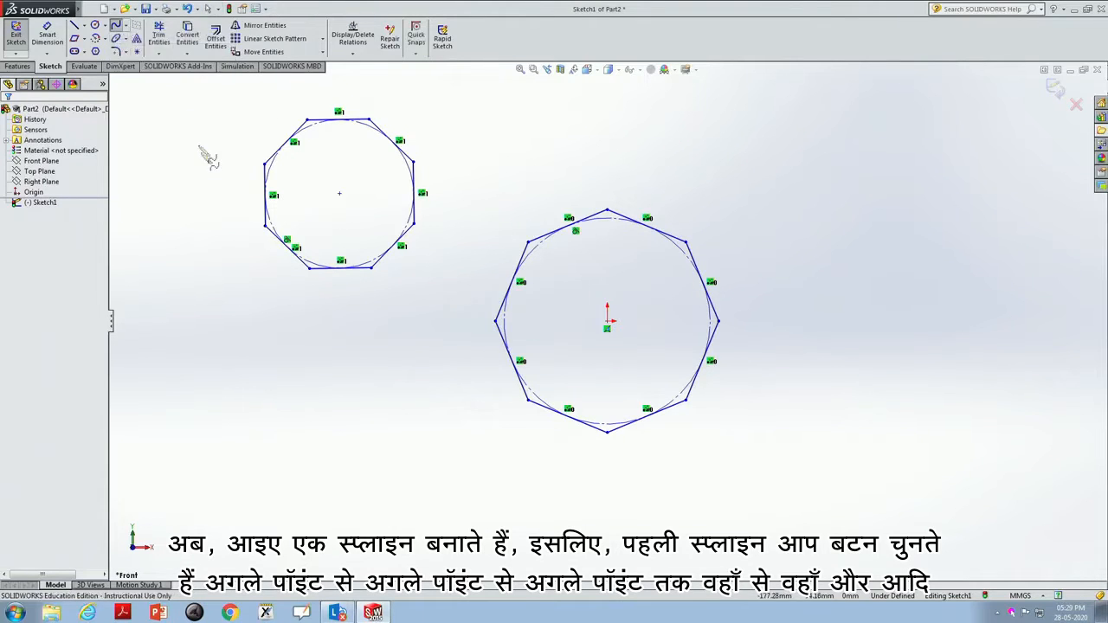
click(250, 418)
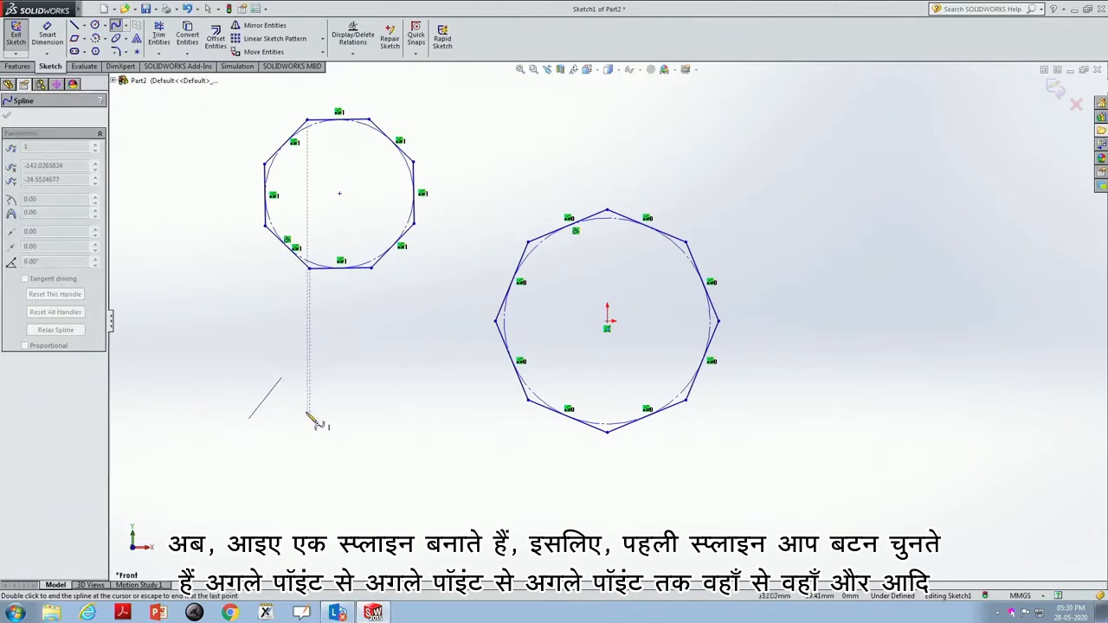
click(281, 377)
click(309, 419)
click(351, 391)
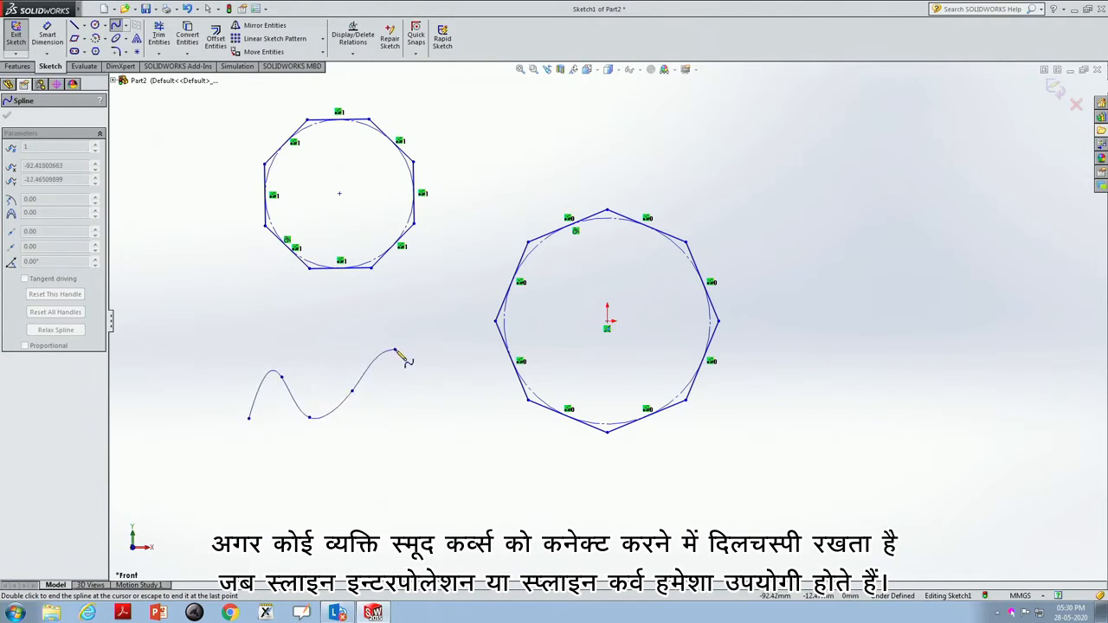
double_click(396, 351)
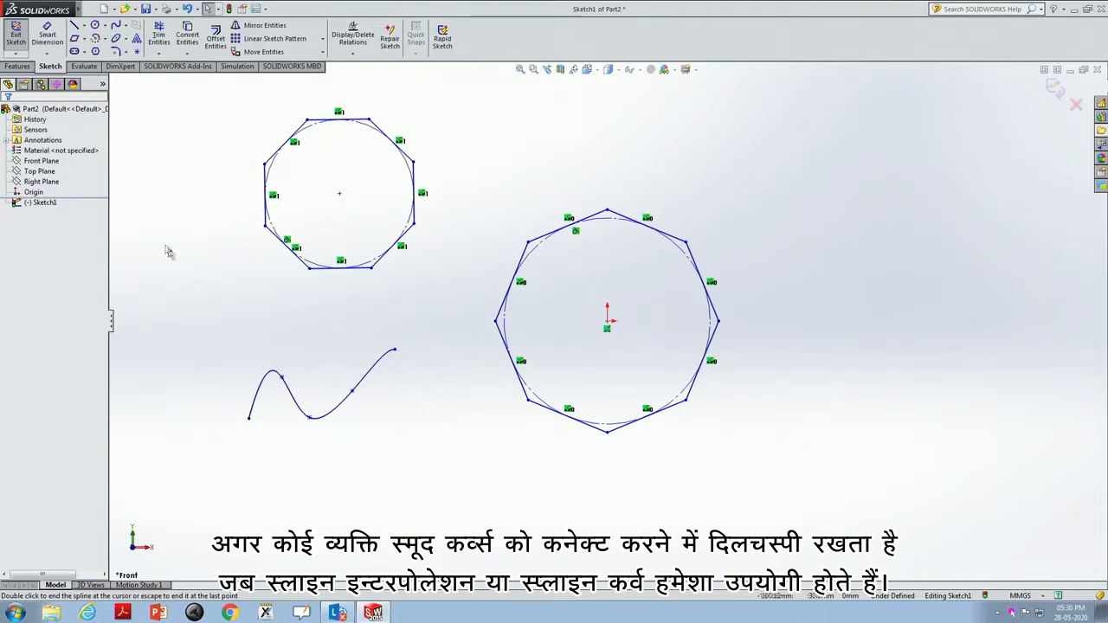
click(126, 26)
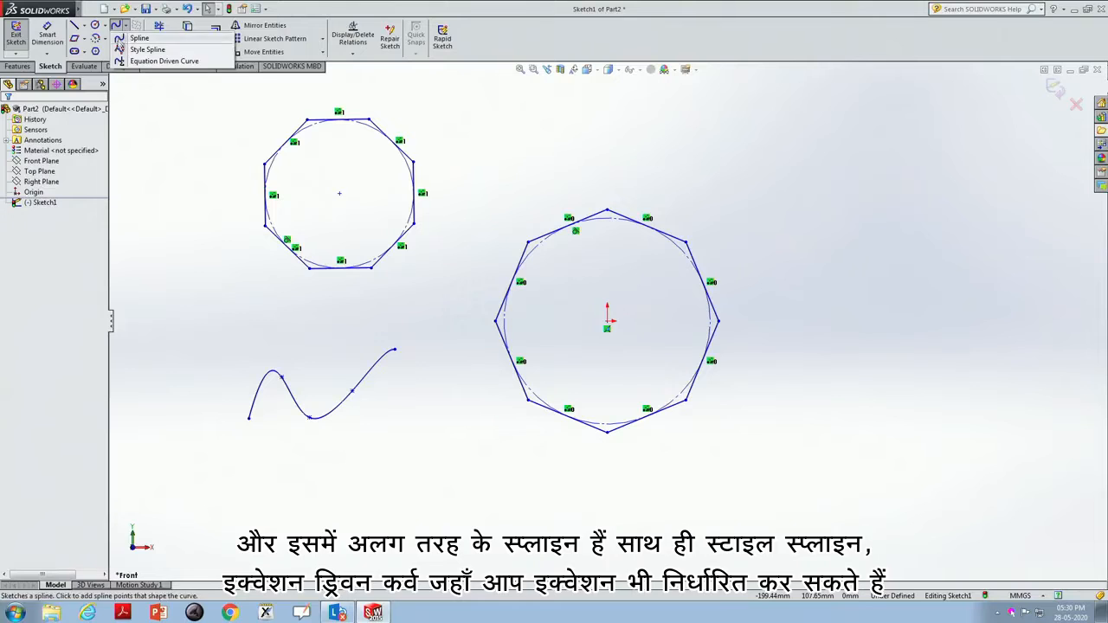
click(117, 151)
Apply a sketch fillet to the larger octagon's upper-right corner, trying a 20 mm radius and settling on 5 mm.
click(127, 54)
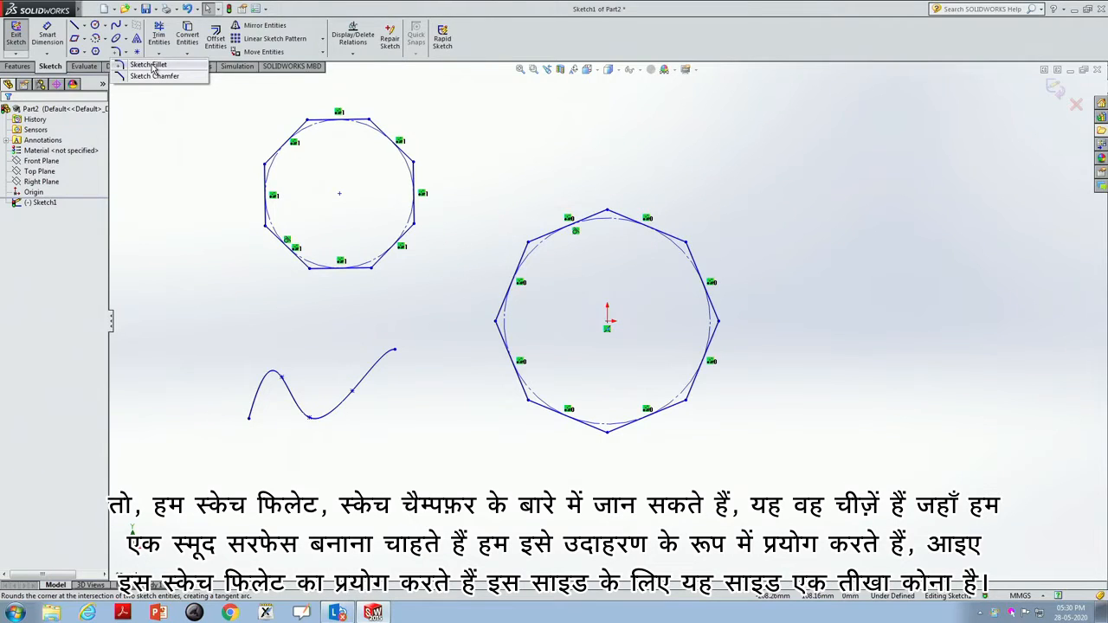
click(152, 68)
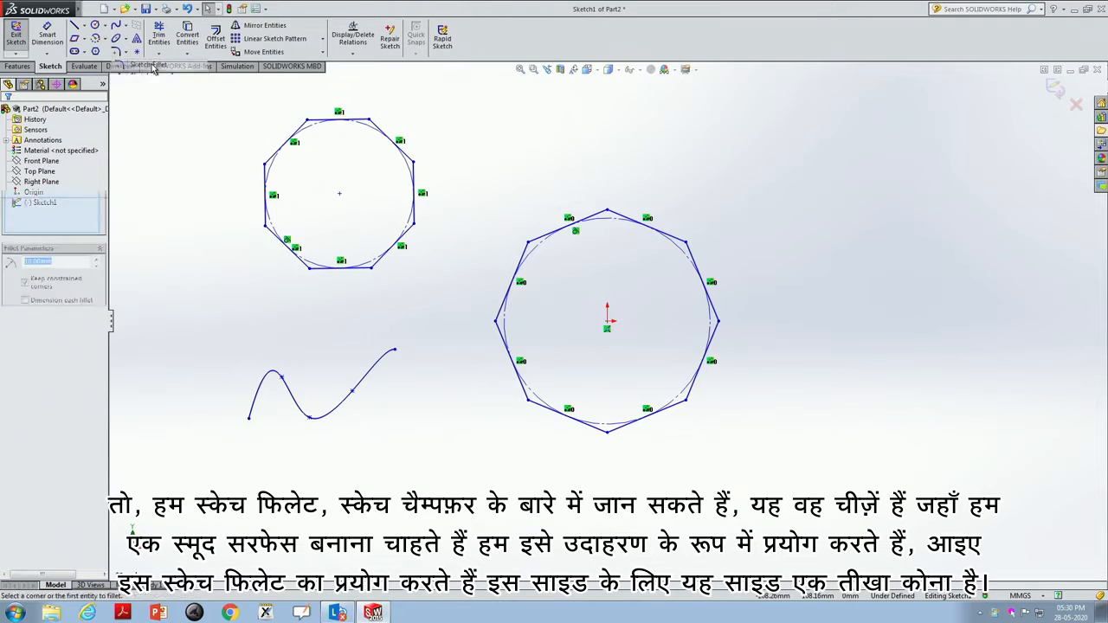
click(675, 242)
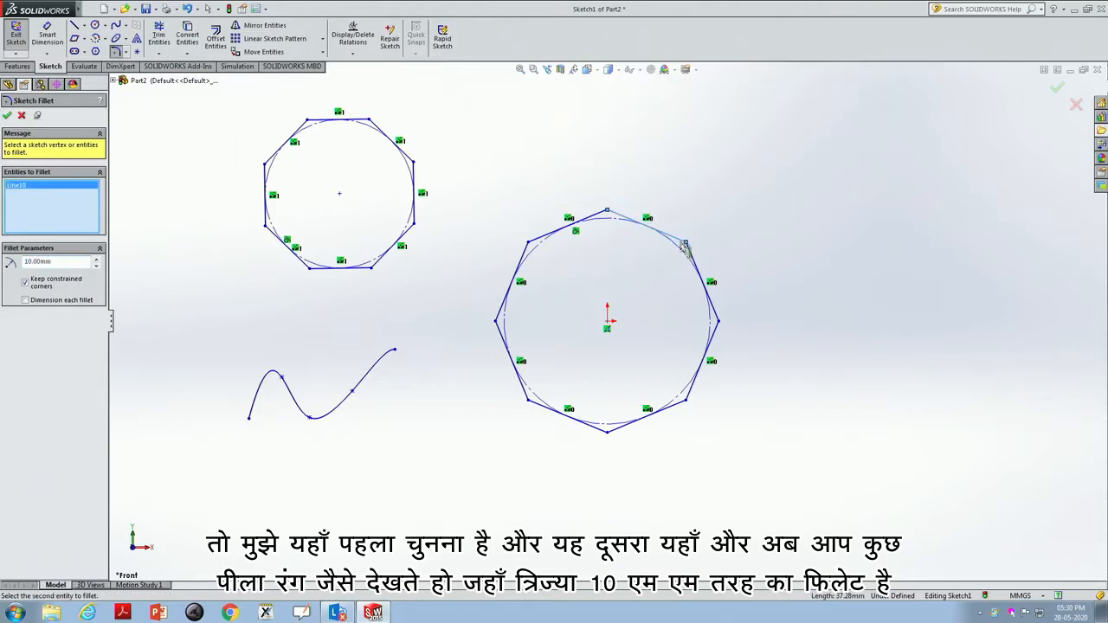
click(695, 265)
double_click(56, 263)
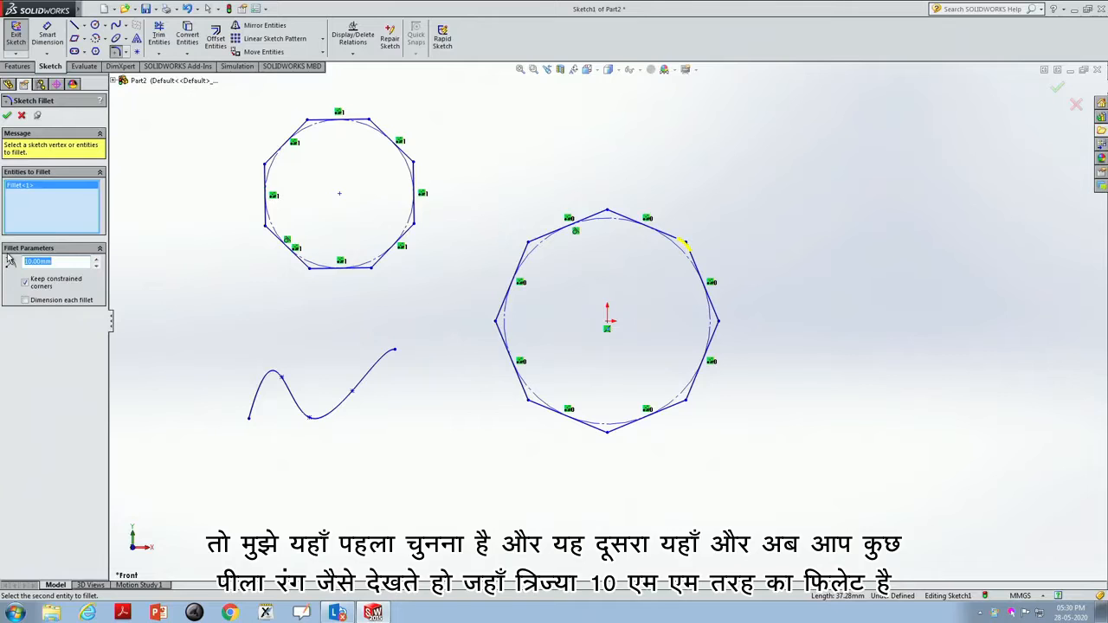
text(20)
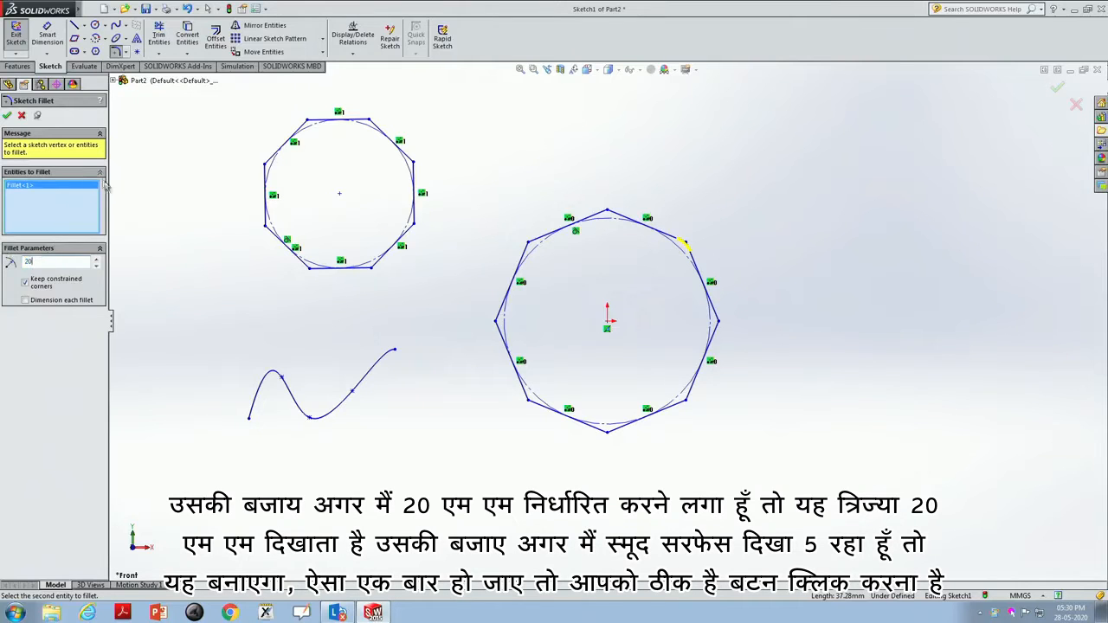
key(Return)
double_click(50, 262)
text(5)
key(Return)
click(7, 116)
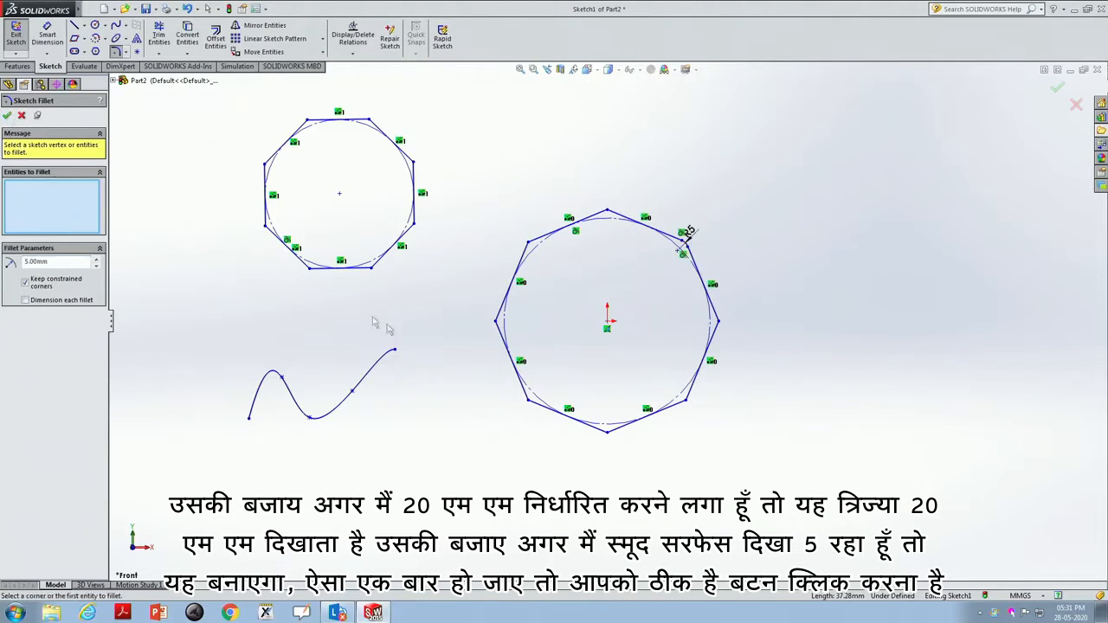
Apply a 10 mm equal-distance sketch chamfer to the larger octagon's top corner.
click(533, 69)
drag(666, 258, 708, 225)
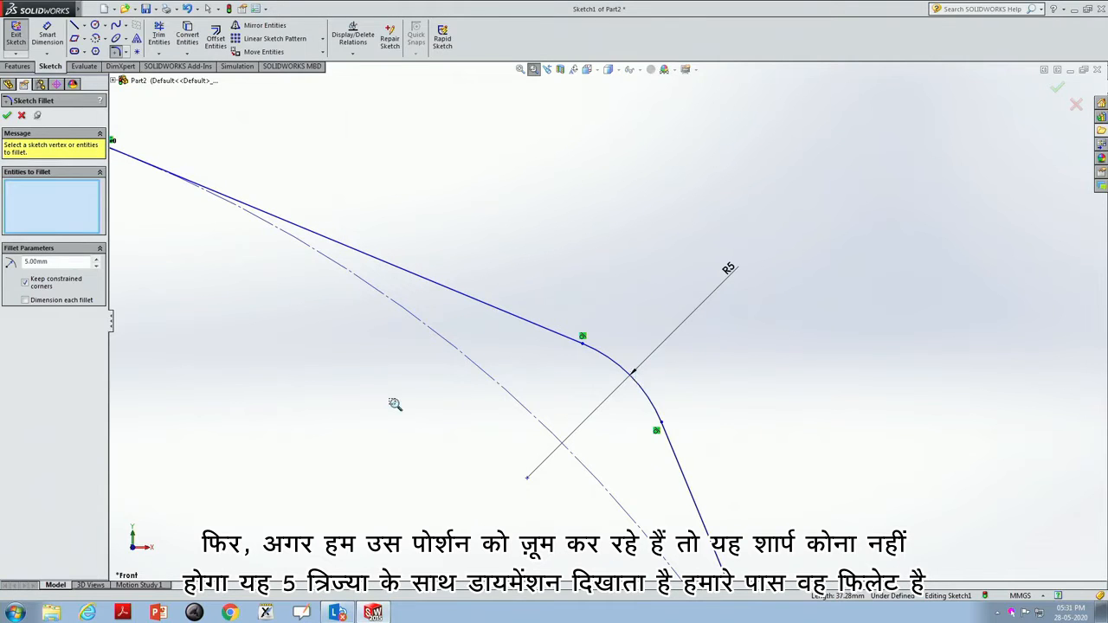
scroll(395, 404, up, 8)
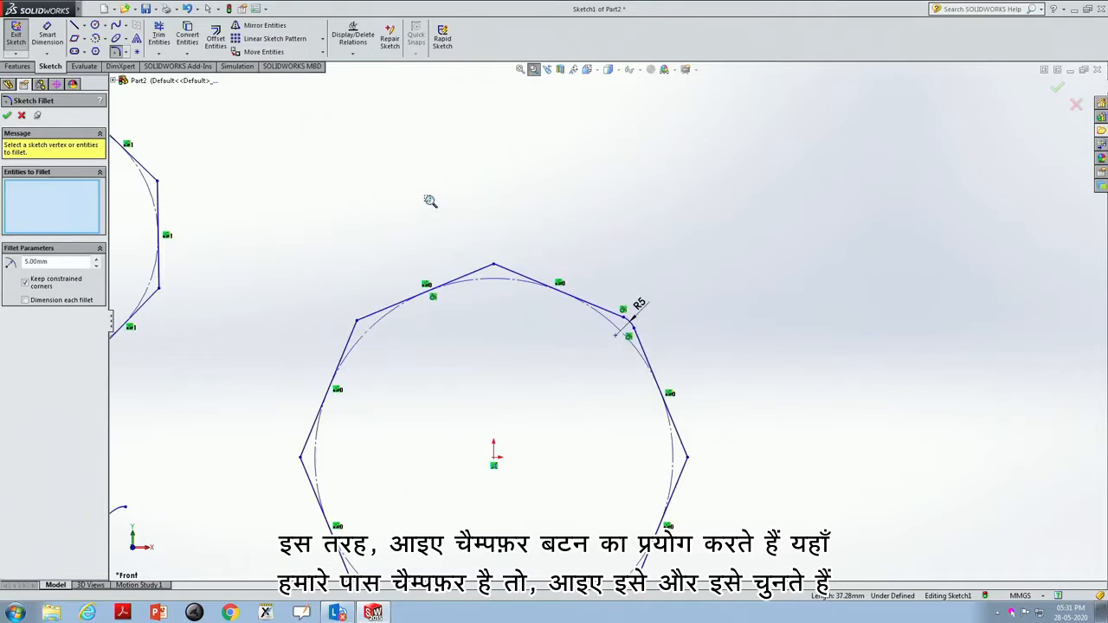
click(120, 52)
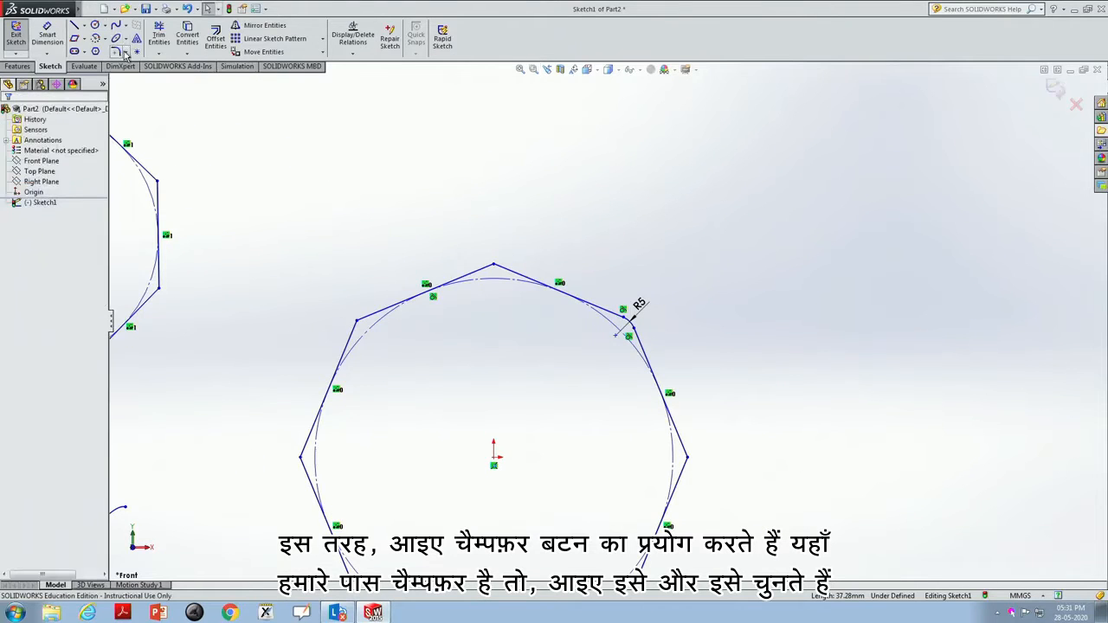
click(124, 54)
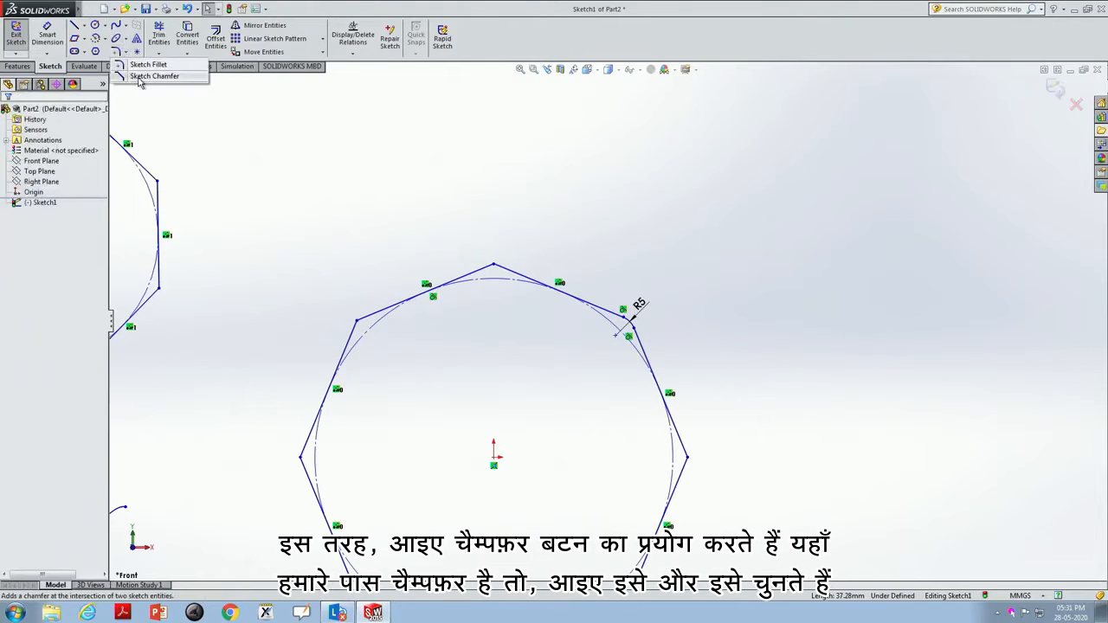
click(139, 78)
click(482, 277)
click(518, 277)
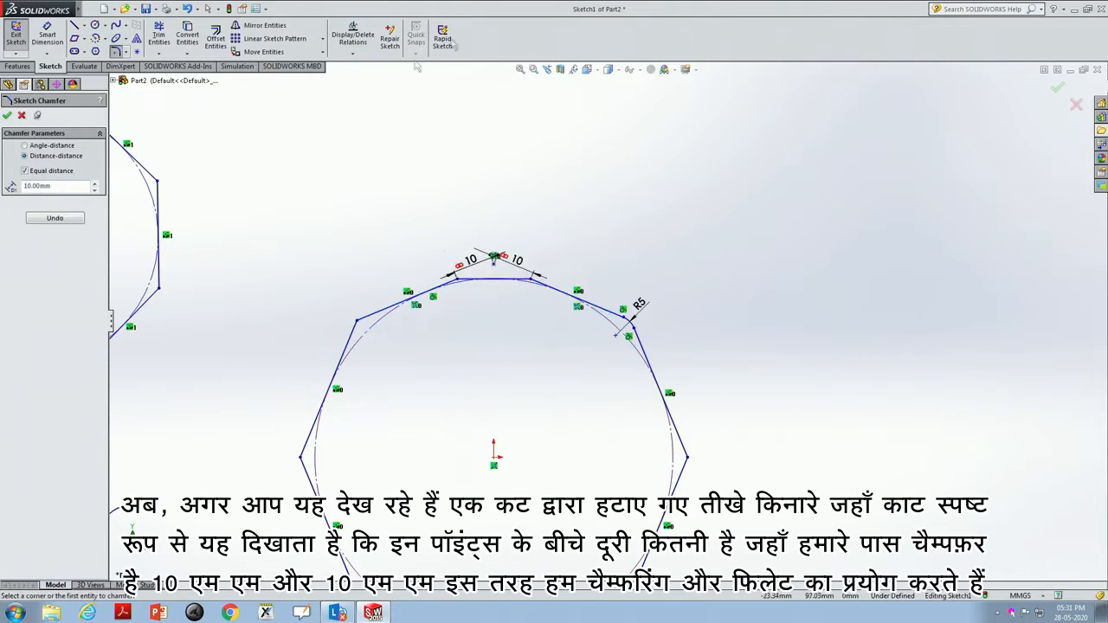
drag(424, 325, 576, 210)
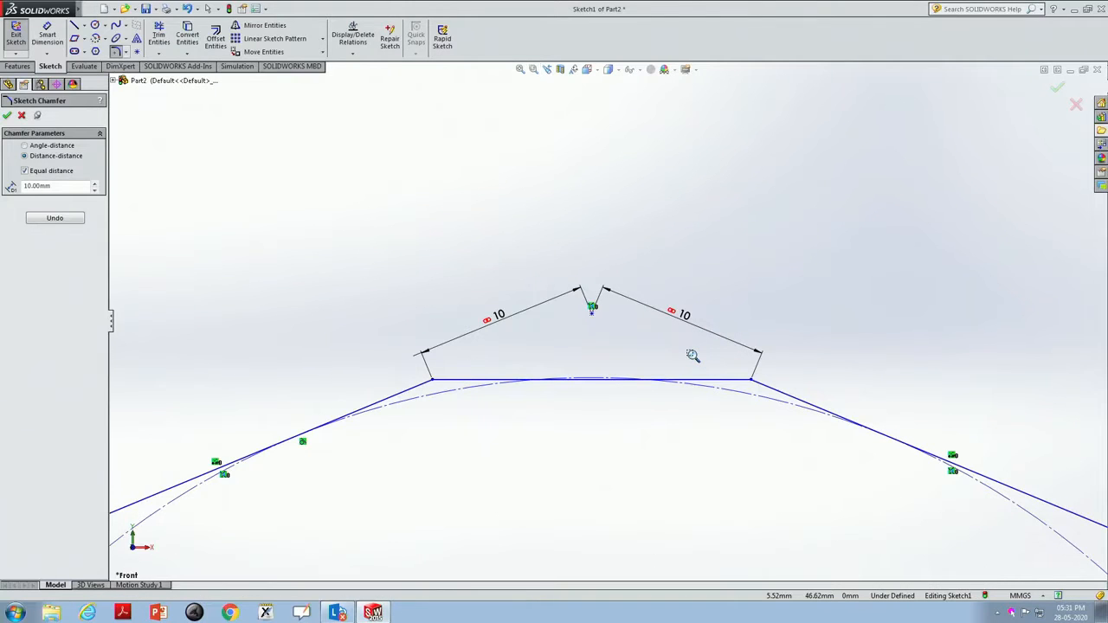
Power-trim a segment of the larger octagon's upper-right edge, a segment of its lower-right edge, and the whole spline.
scroll(689, 360, down, 2)
scroll(689, 362, up, 10)
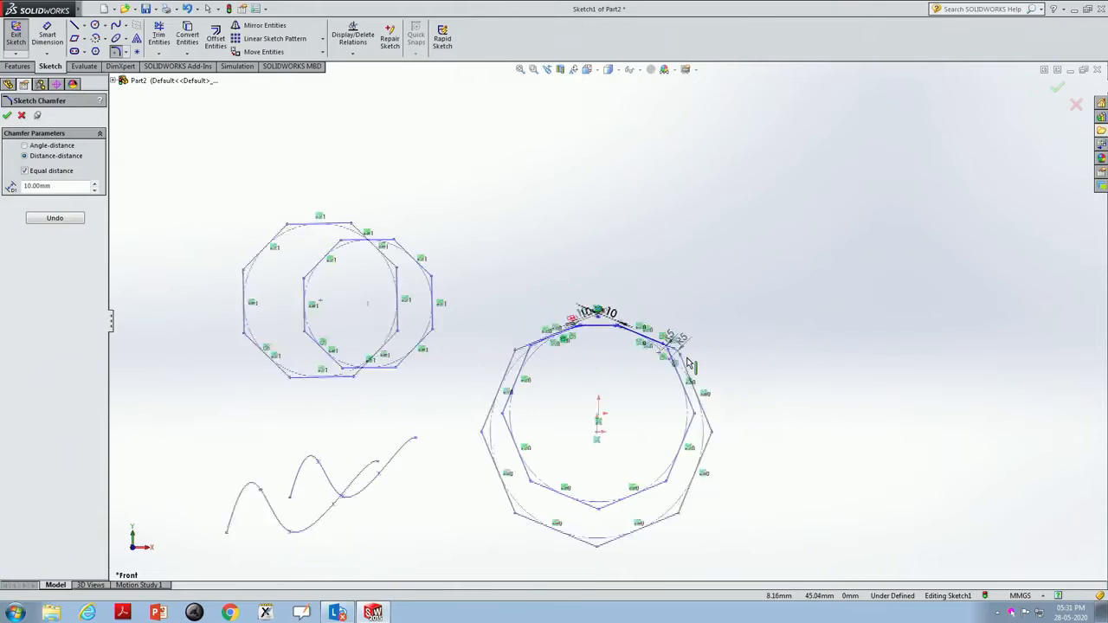
scroll(689, 363, up, 1)
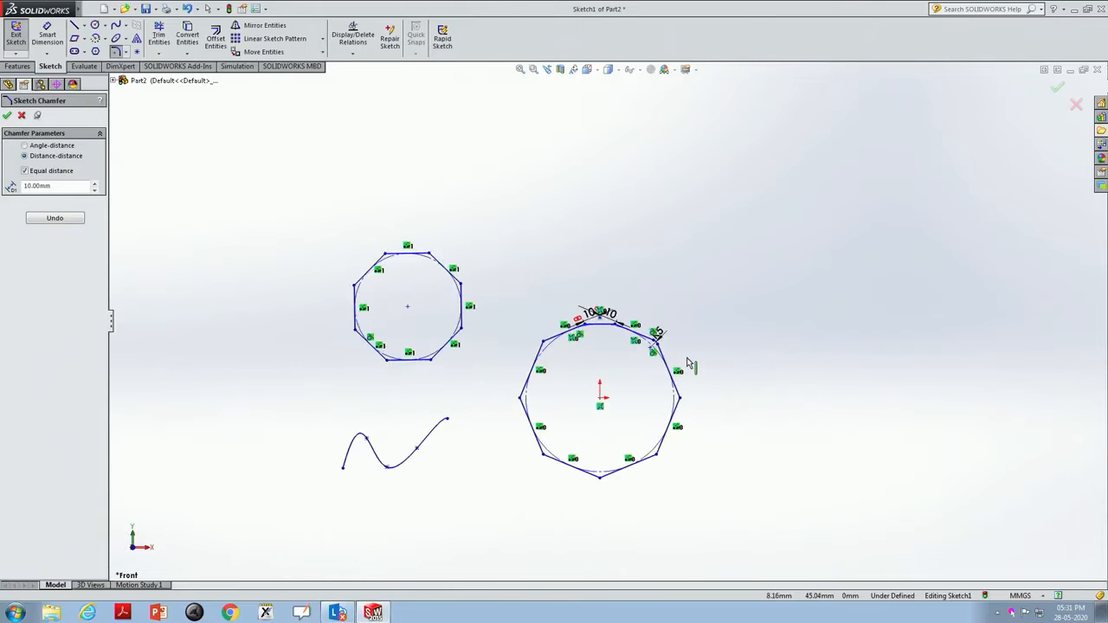
click(165, 45)
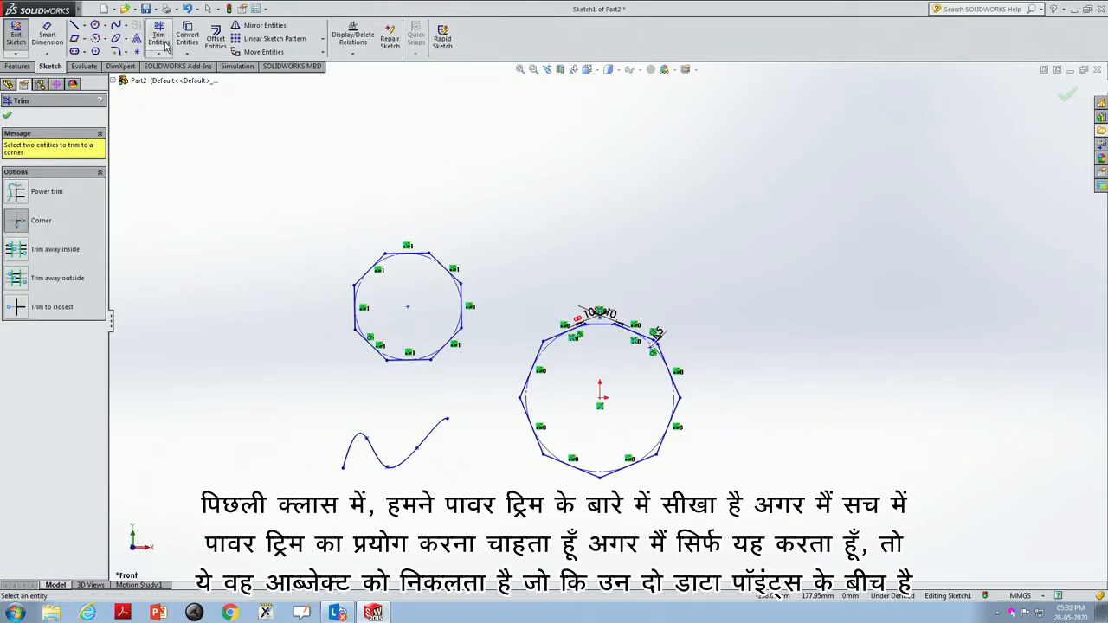
click(16, 194)
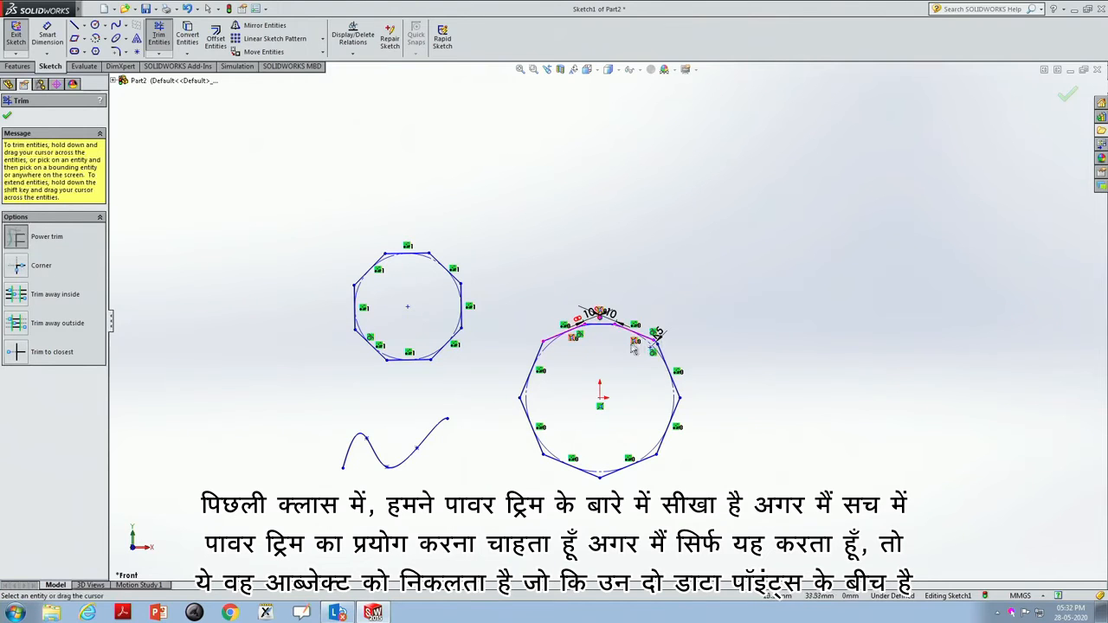
drag(655, 377, 706, 392)
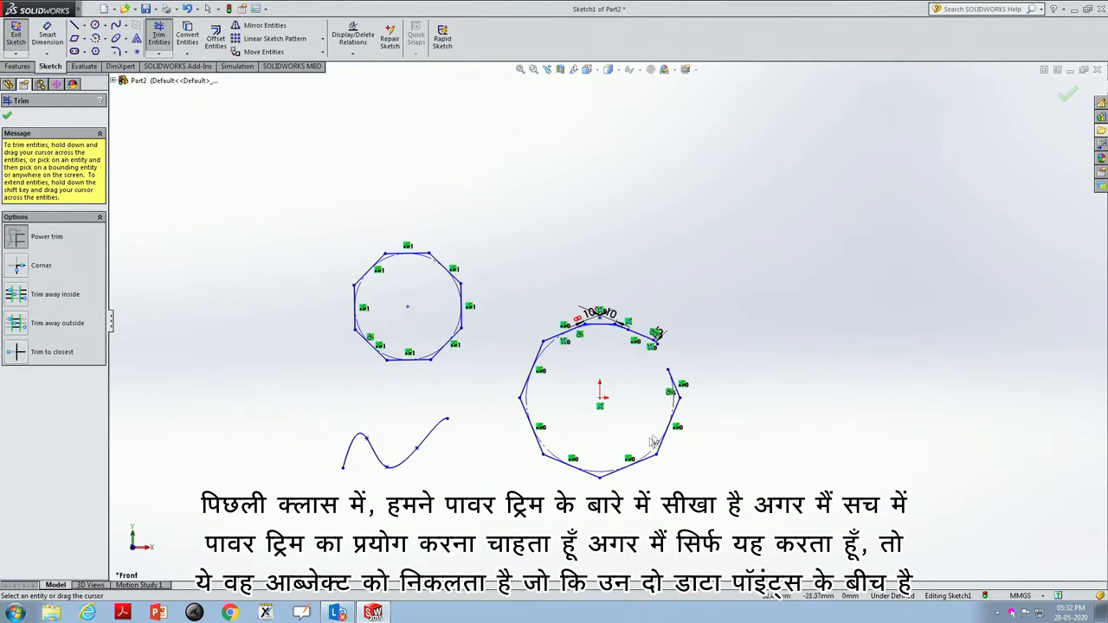
drag(638, 442, 651, 476)
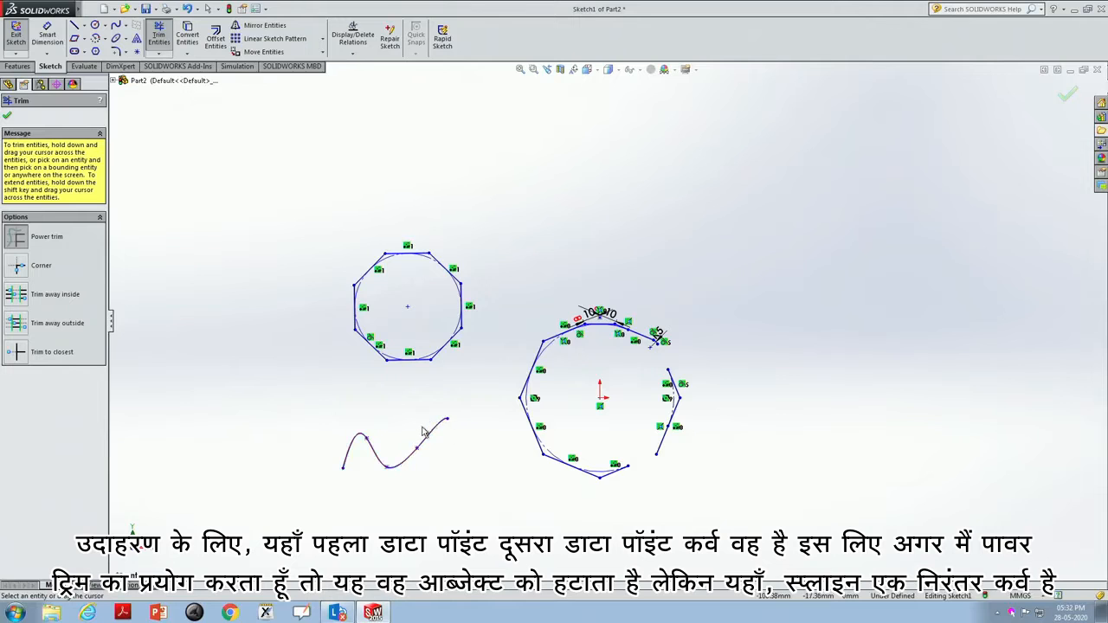
drag(424, 424, 463, 484)
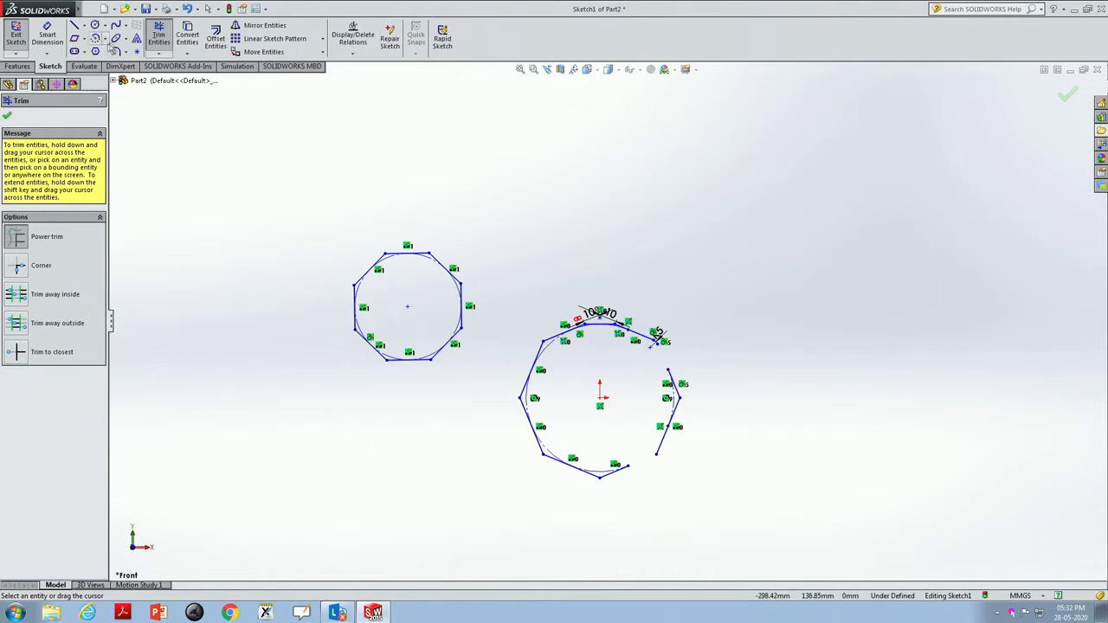
Sketch a horizontal ellipse up and to the right of the larger octagon, with radii of about 67 mm and 32 mm.
click(125, 42)
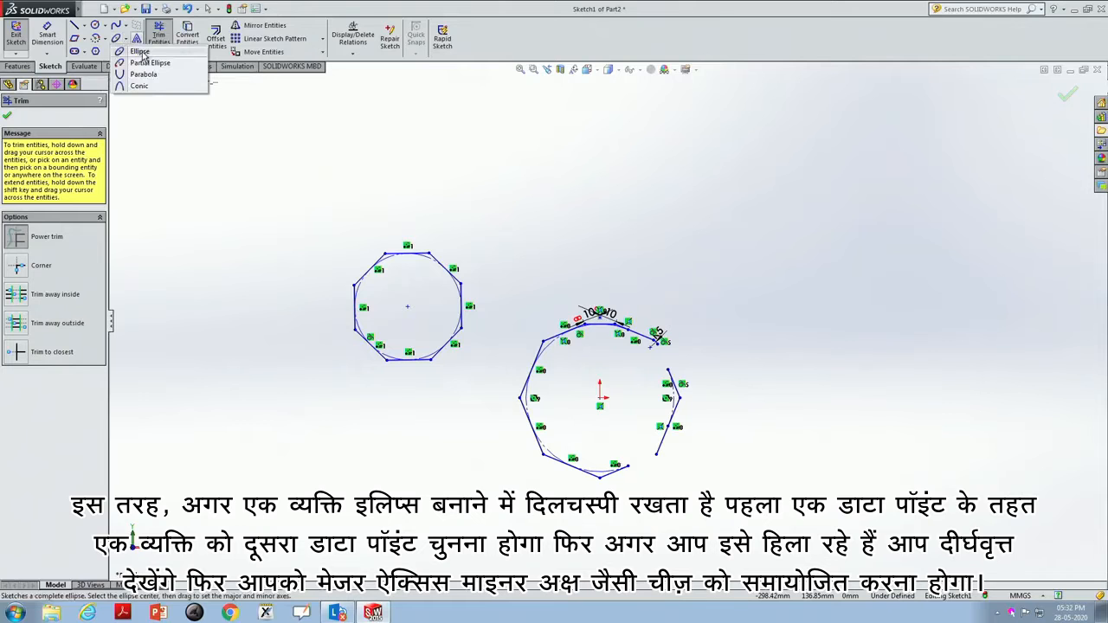
click(141, 53)
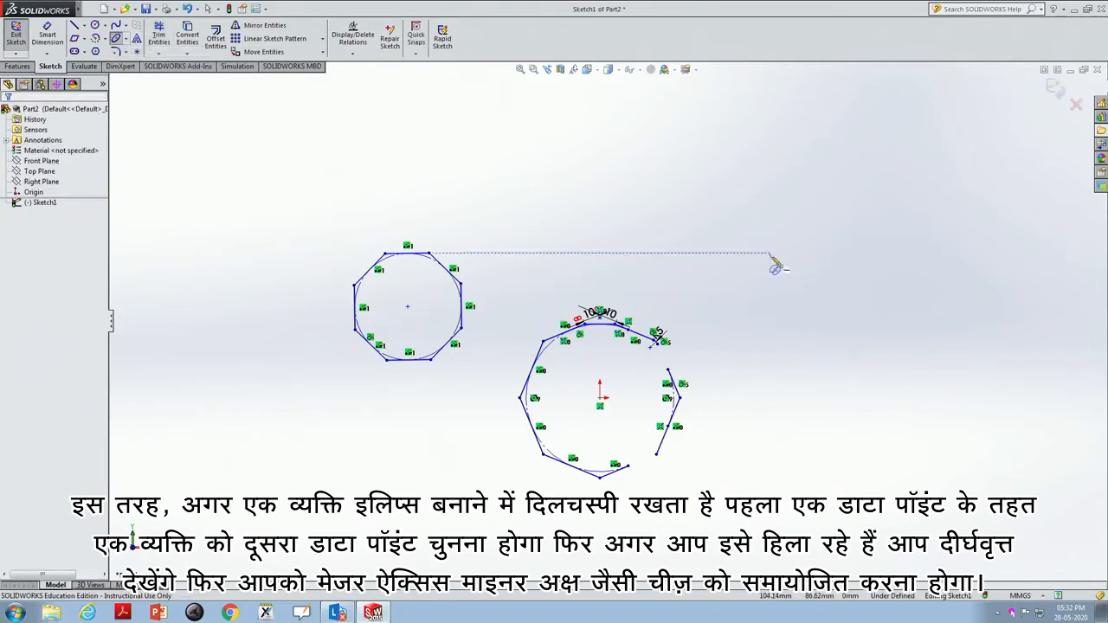
click(765, 226)
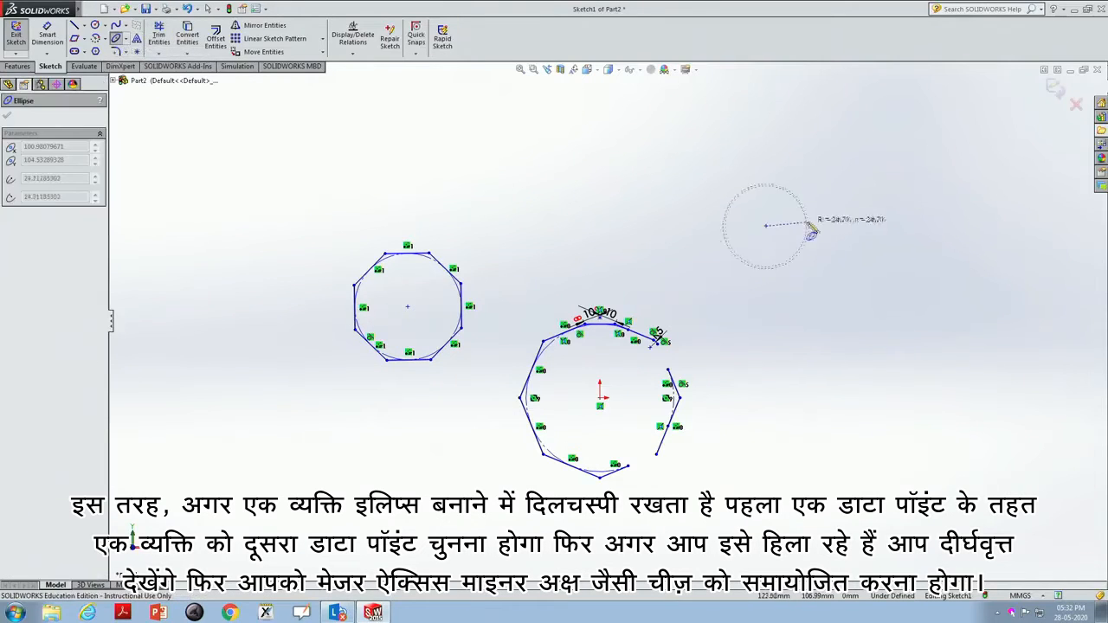
click(877, 226)
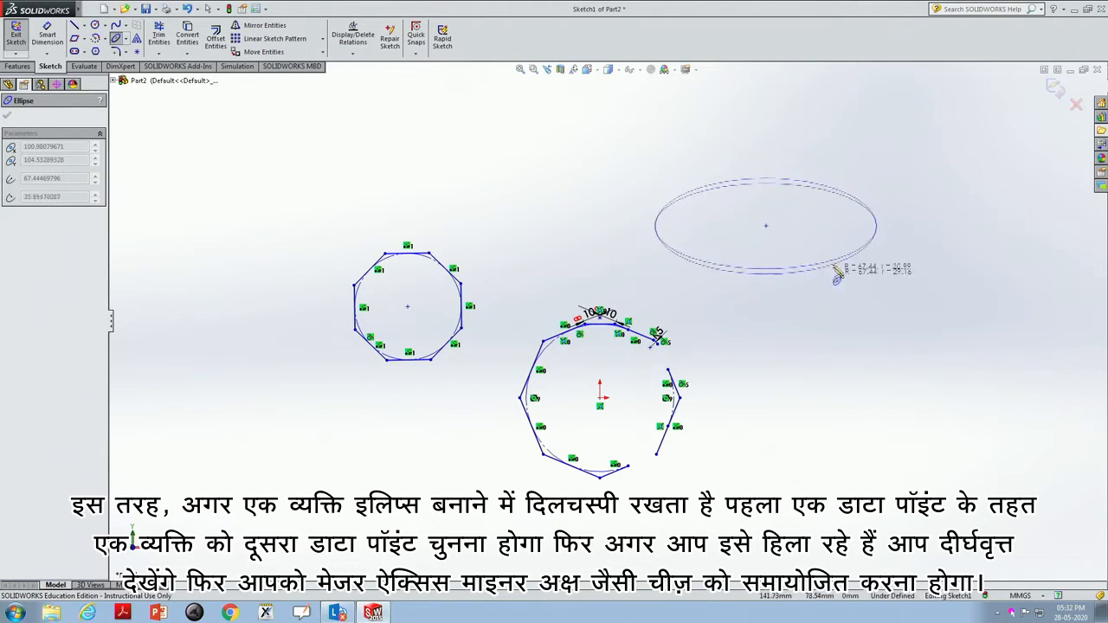
click(834, 278)
key(Escape)
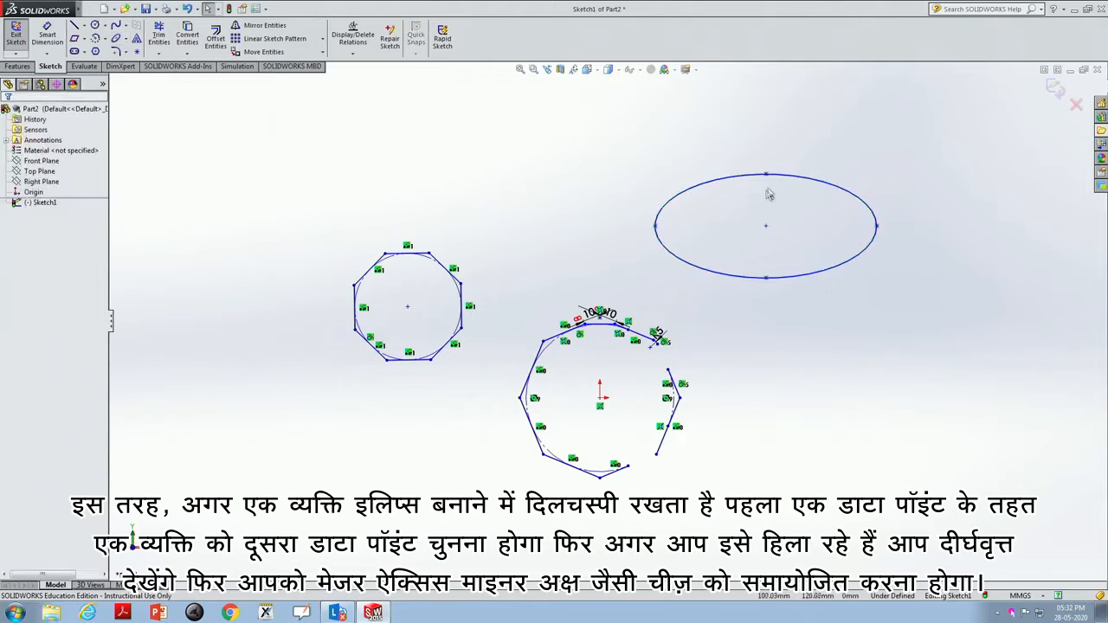
click(47, 37)
click(790, 177)
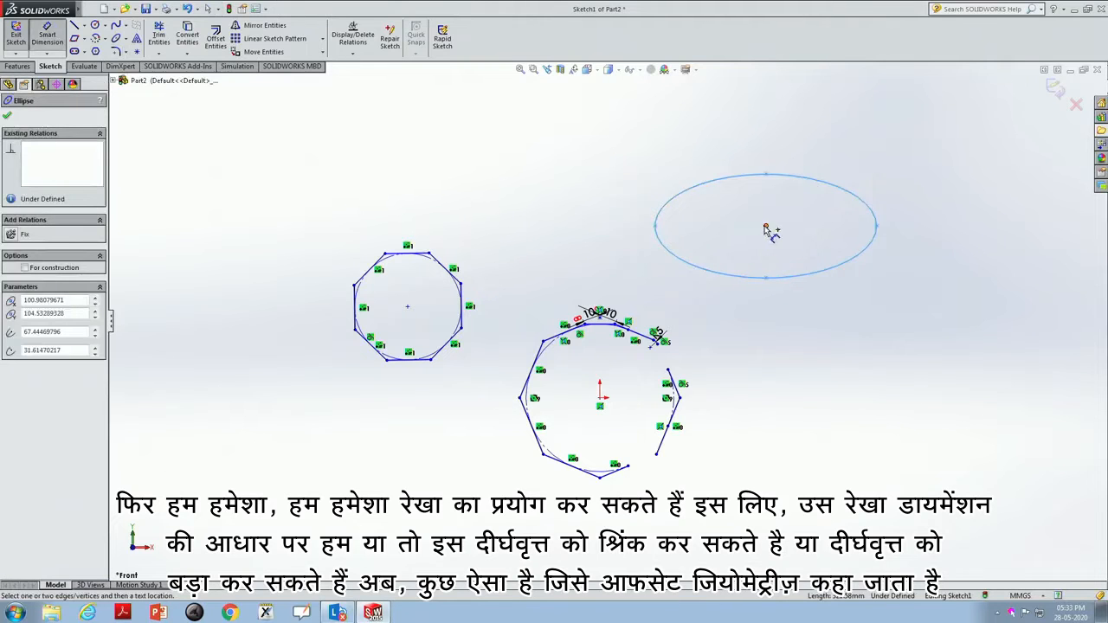
click(766, 227)
key(Escape)
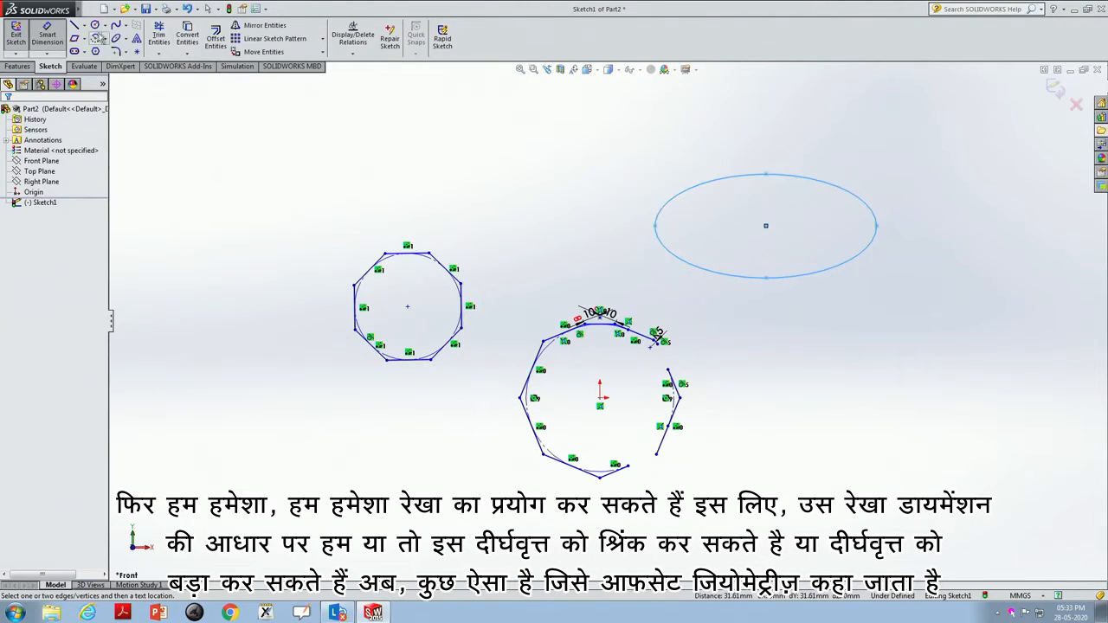
Draw a horizontal line from the ellipse's center to its right end point.
click(84, 26)
click(95, 40)
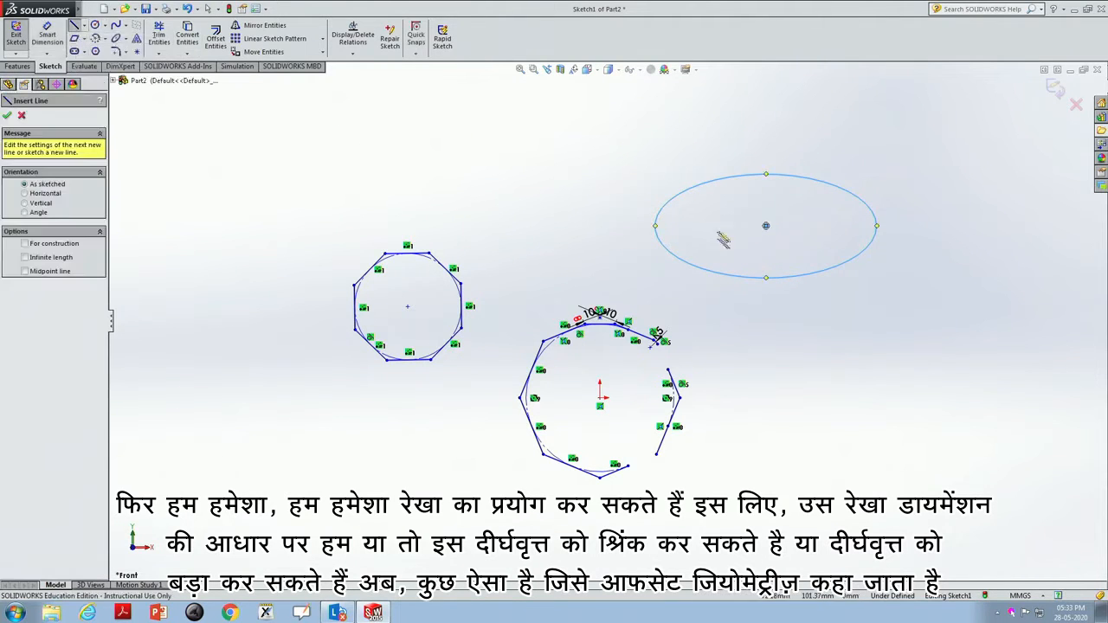
click(767, 226)
click(877, 227)
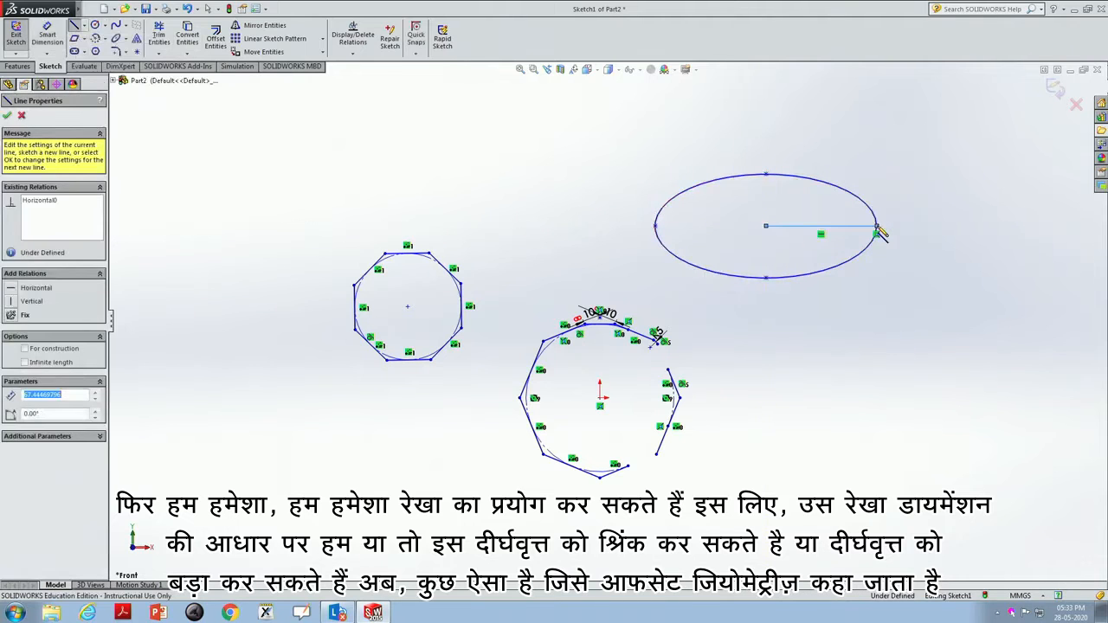
key(Escape)
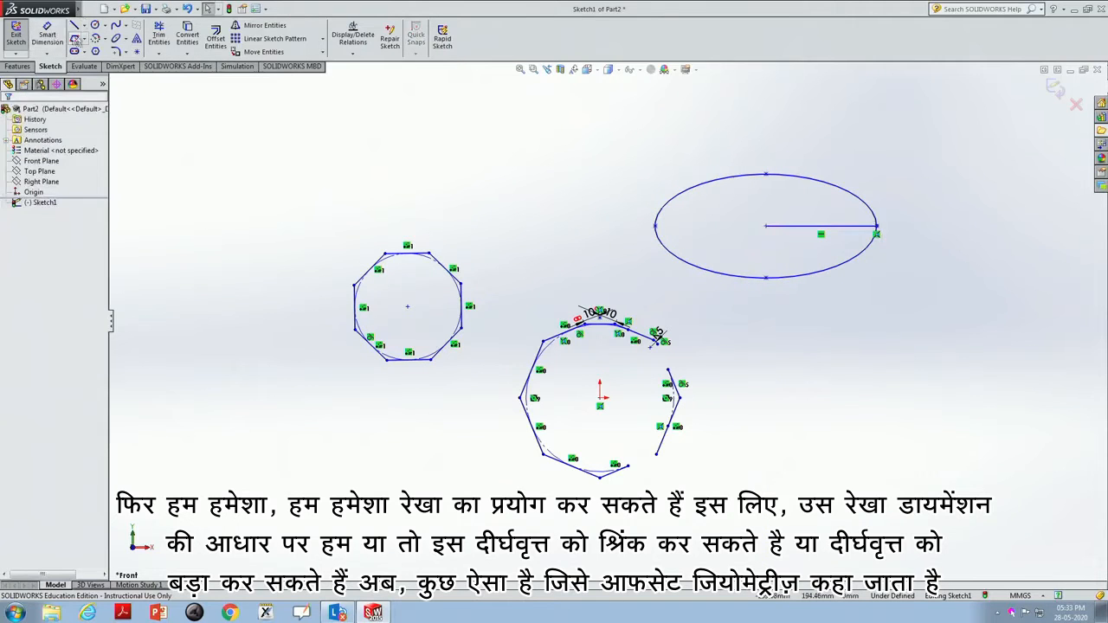
Dimension the horizontal line inside the ellipse to 60 mm.
click(48, 39)
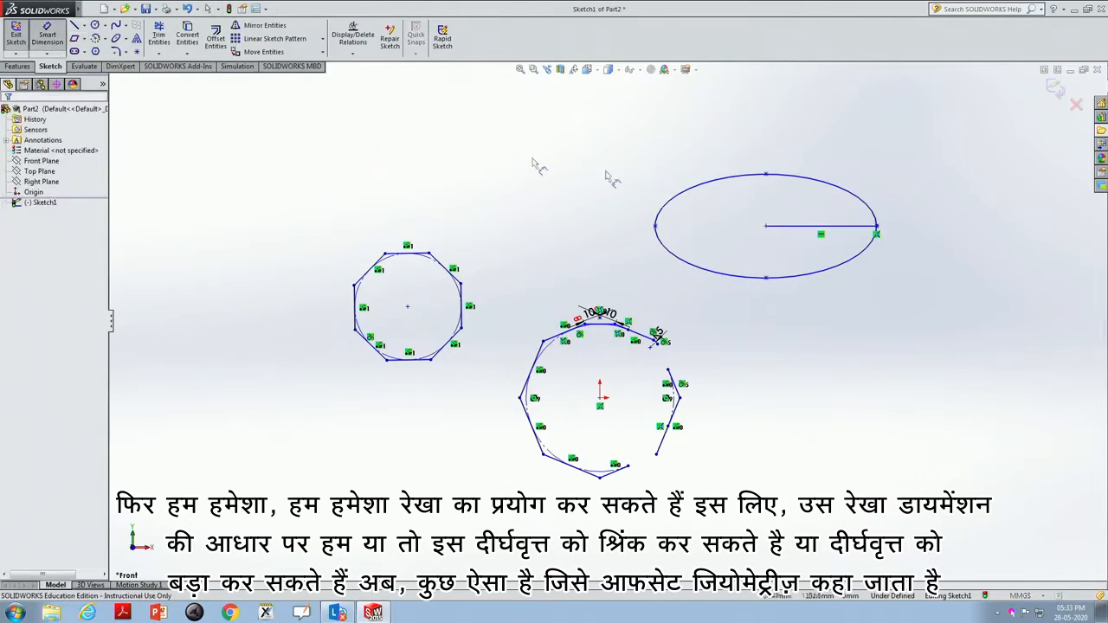
click(842, 227)
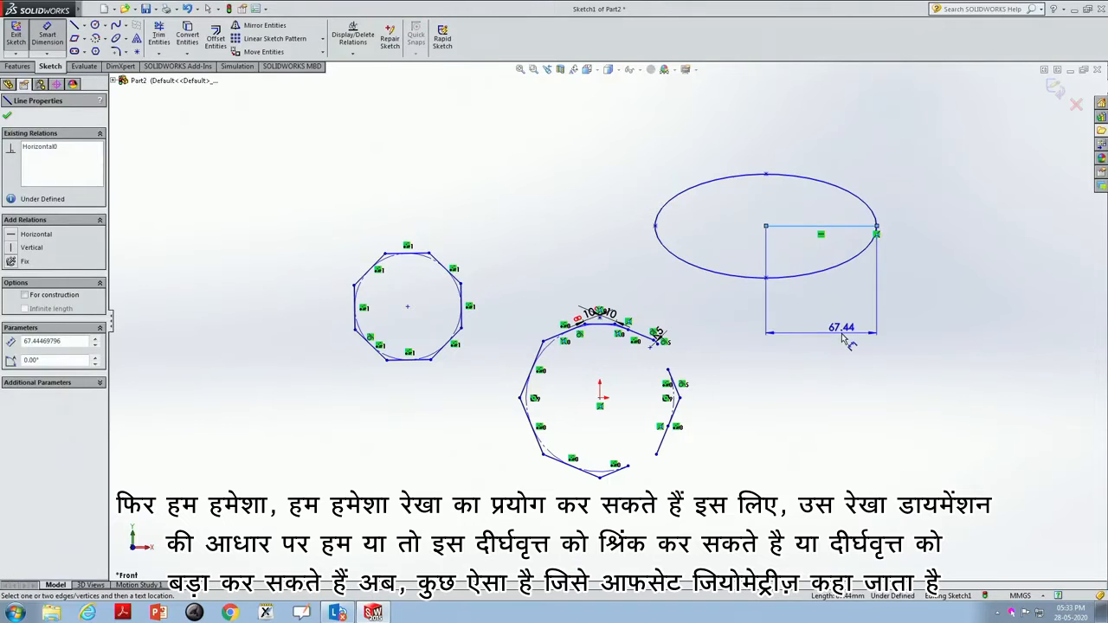
click(845, 338)
text(60)
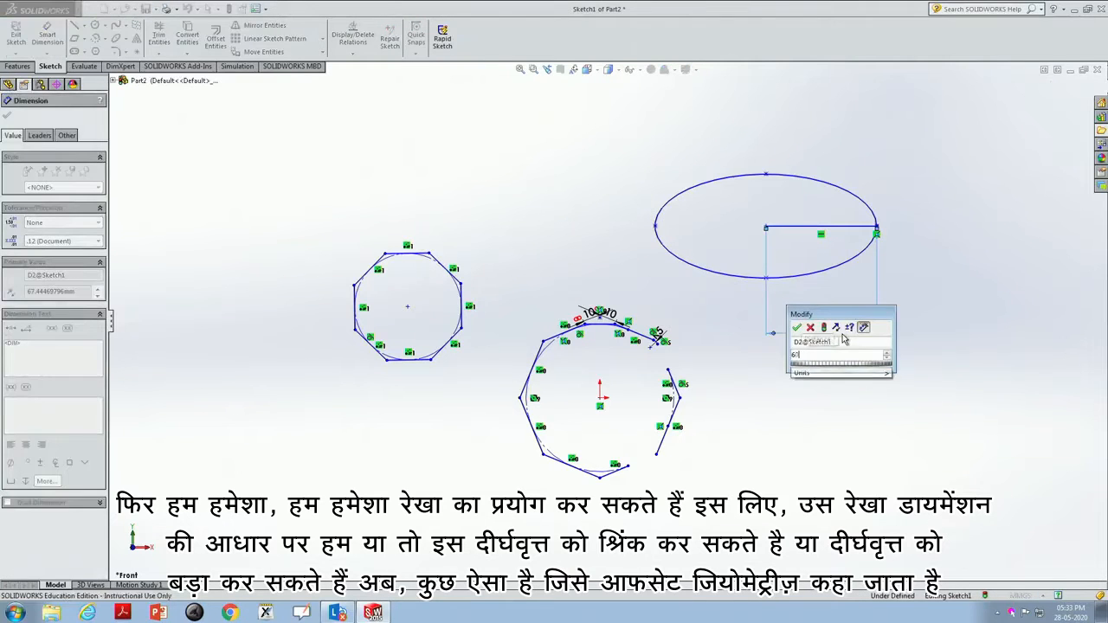
key(Return)
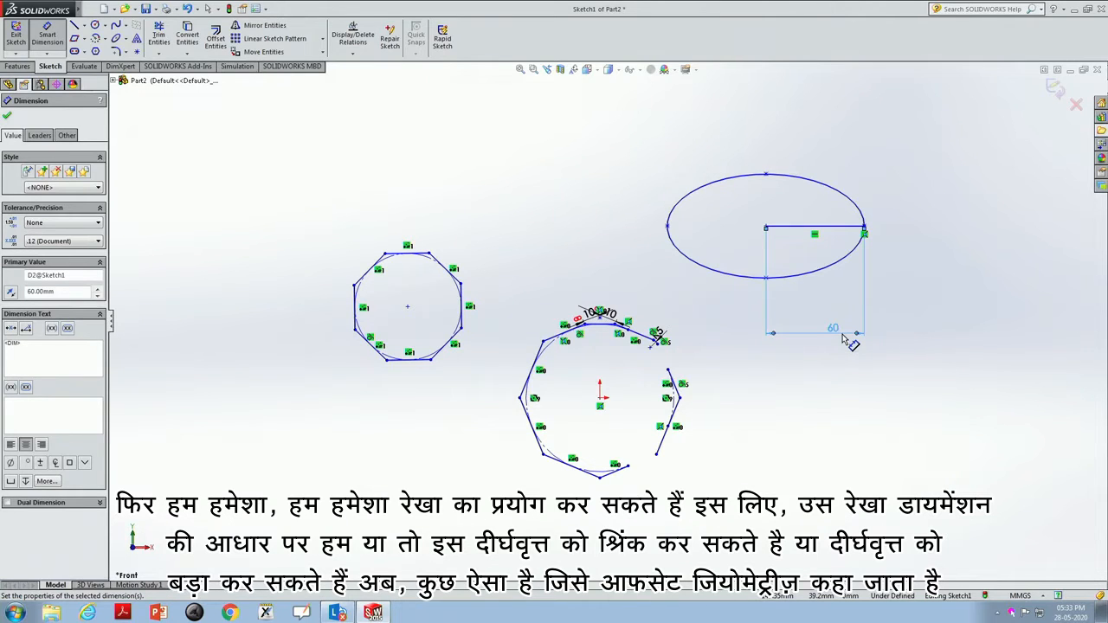
key(Escape)
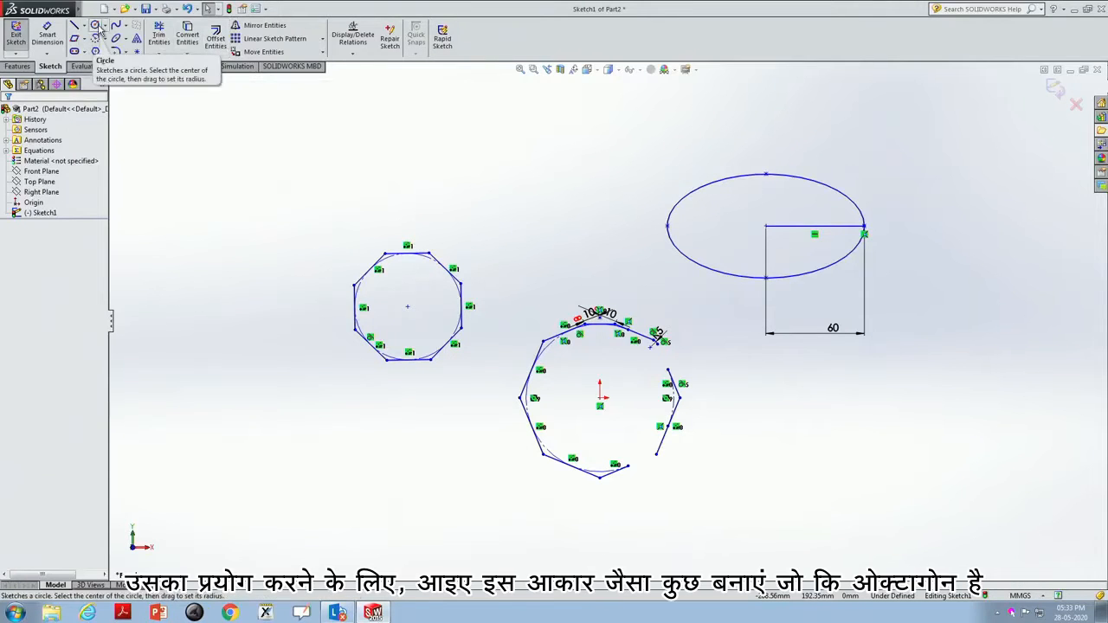
Sketch an octagon below and left of the smaller one, with an inscribed circle about 74 mm in diameter, and delete that construction circle.
click(95, 51)
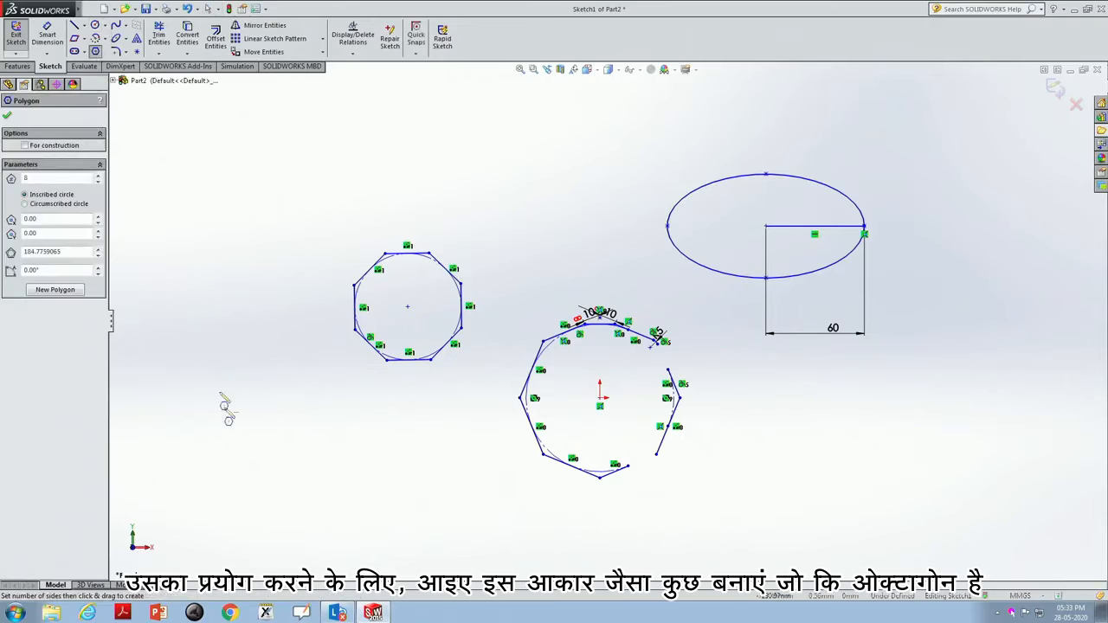
click(213, 470)
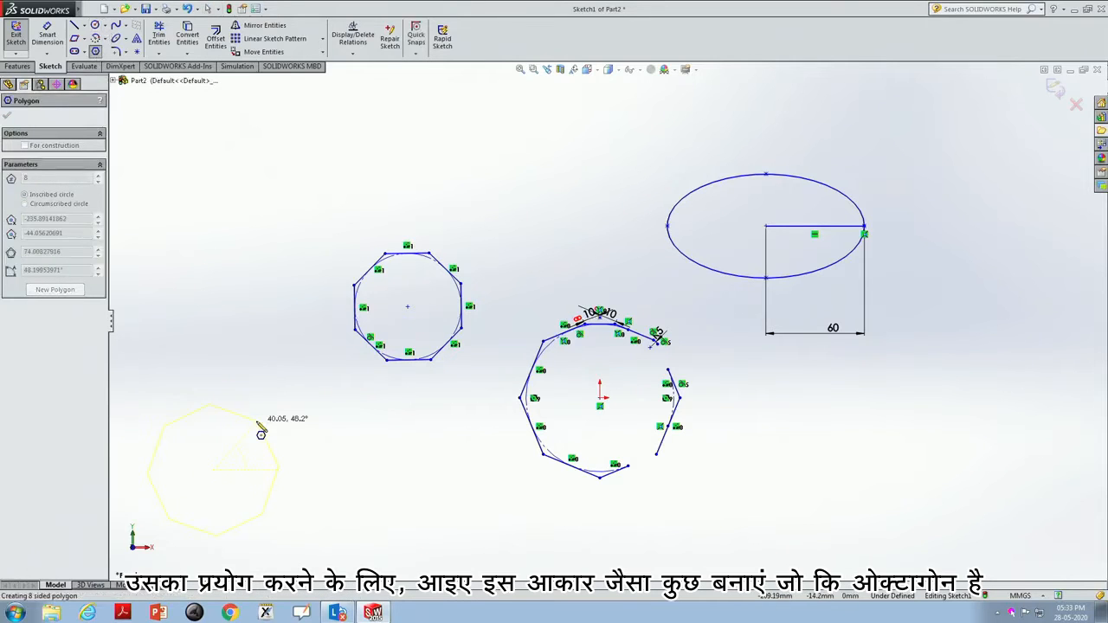
click(261, 434)
key(Escape)
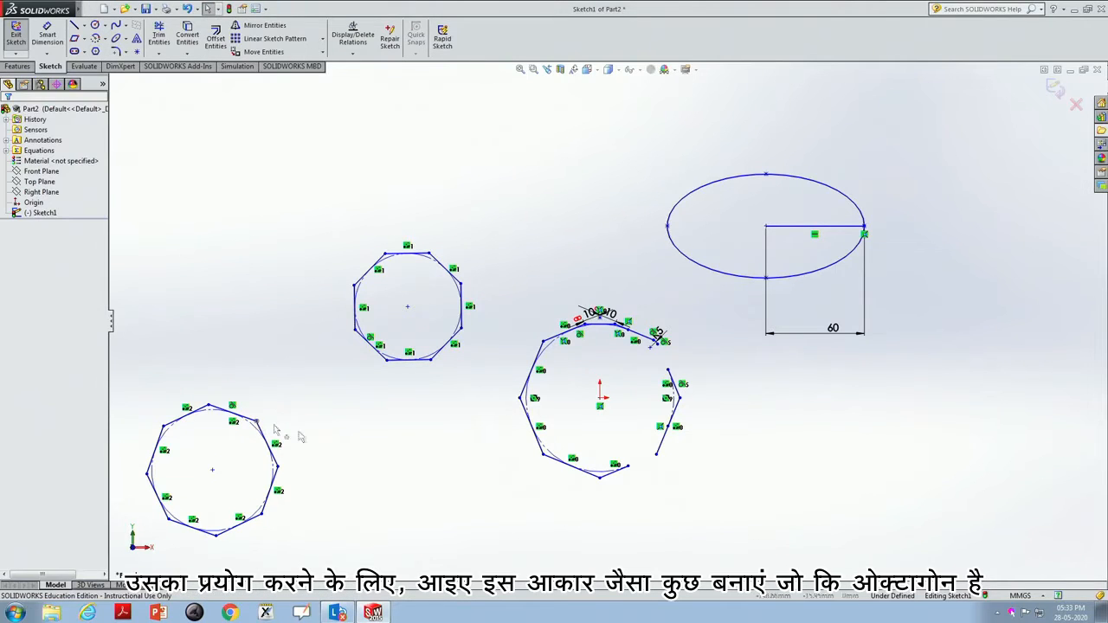
click(209, 415)
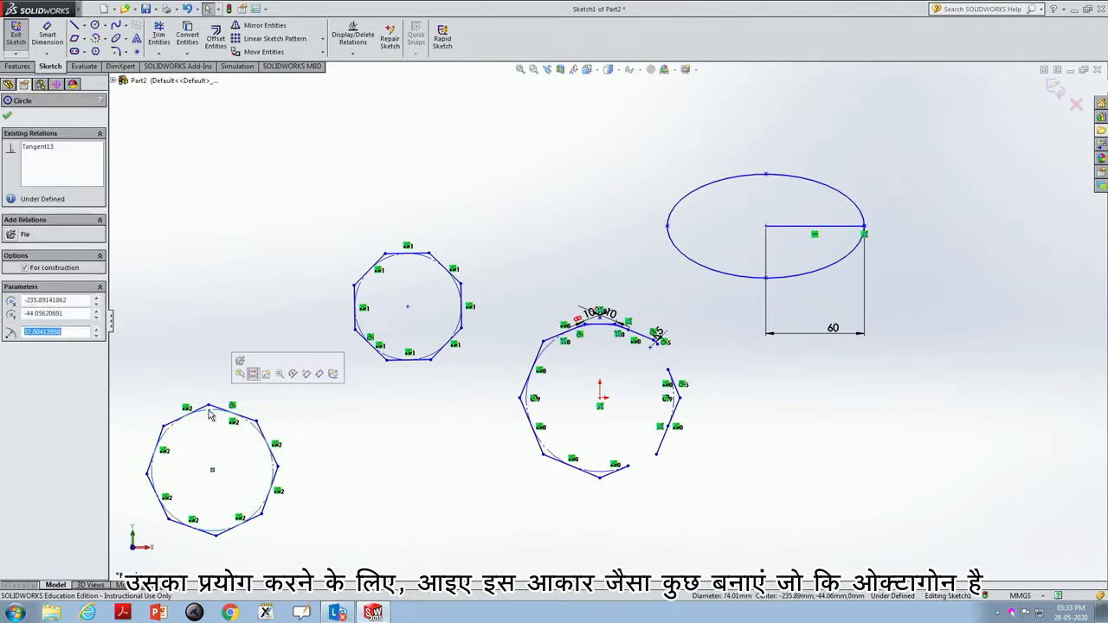
key(Delete)
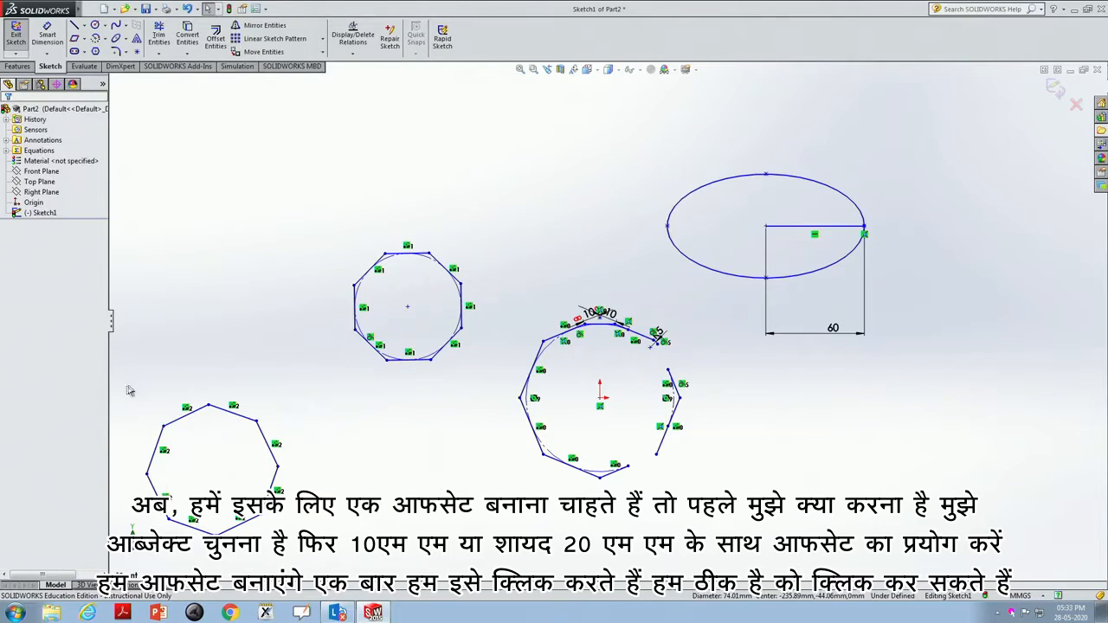
Offset the new octagon outward by 20 mm with dimensions added.
drag(122, 387, 315, 561)
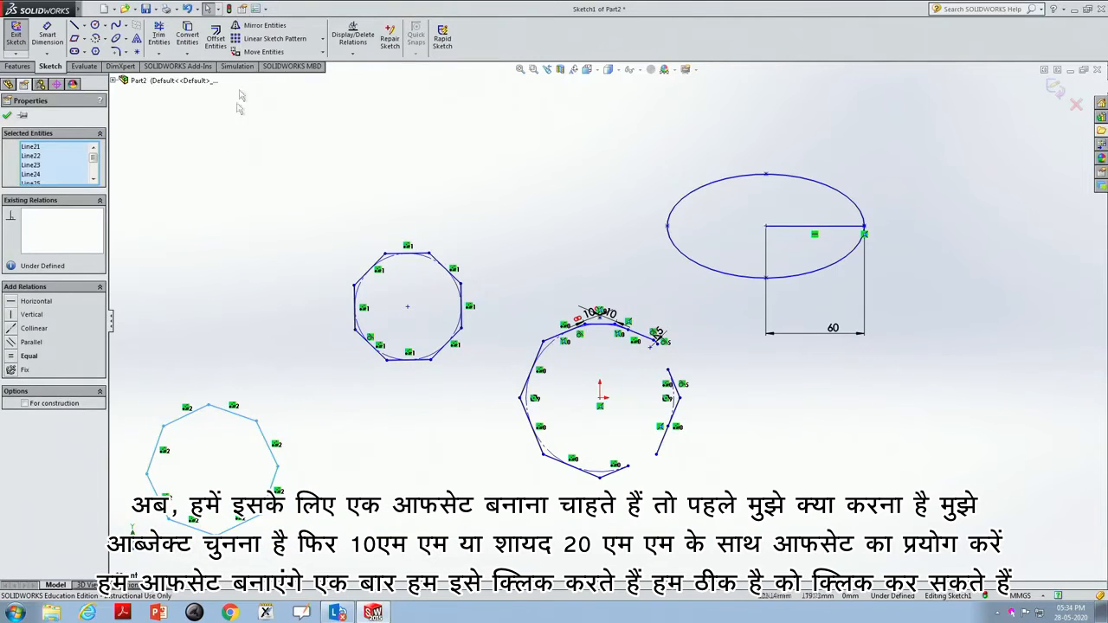
click(215, 38)
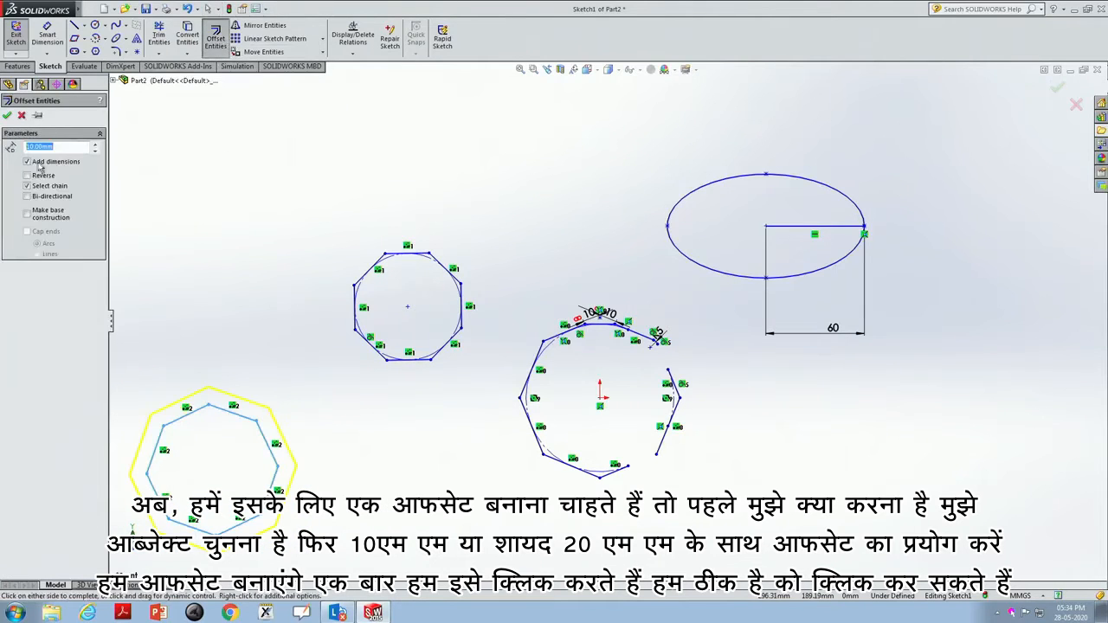
text(20)
key(Return)
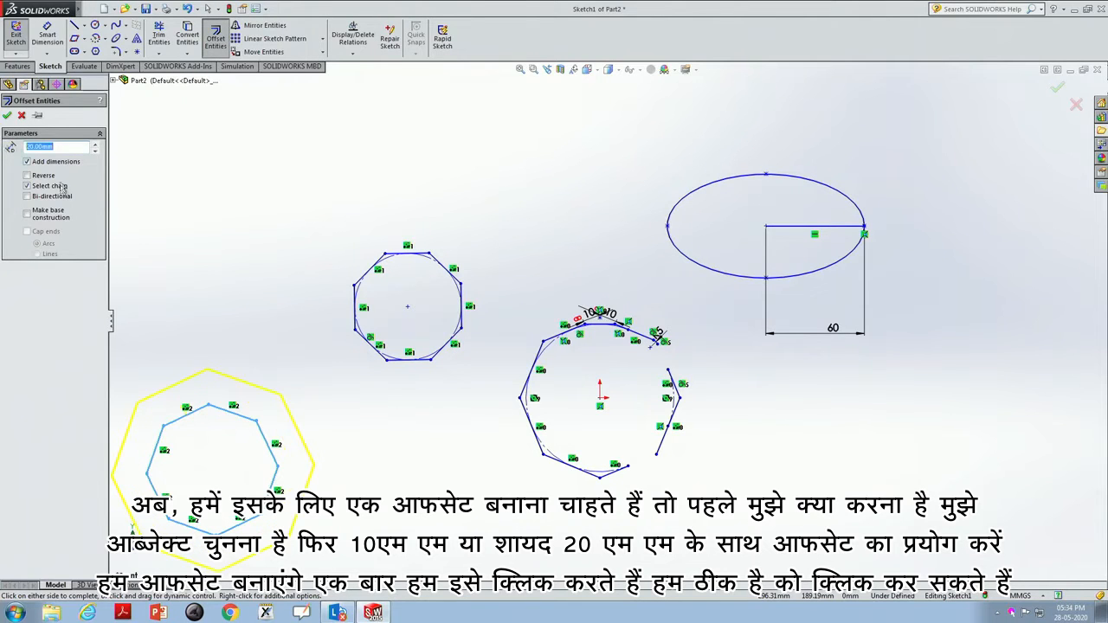
click(7, 116)
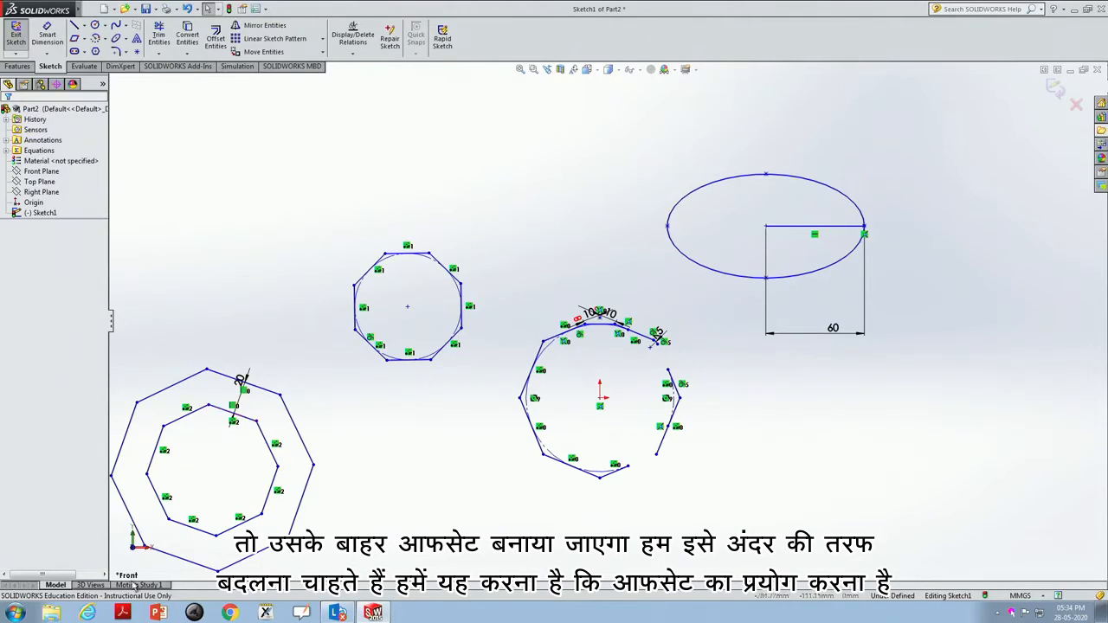
Offset the same original octagon inward by 20 mm using the reversed direction.
drag(135, 570, 315, 391)
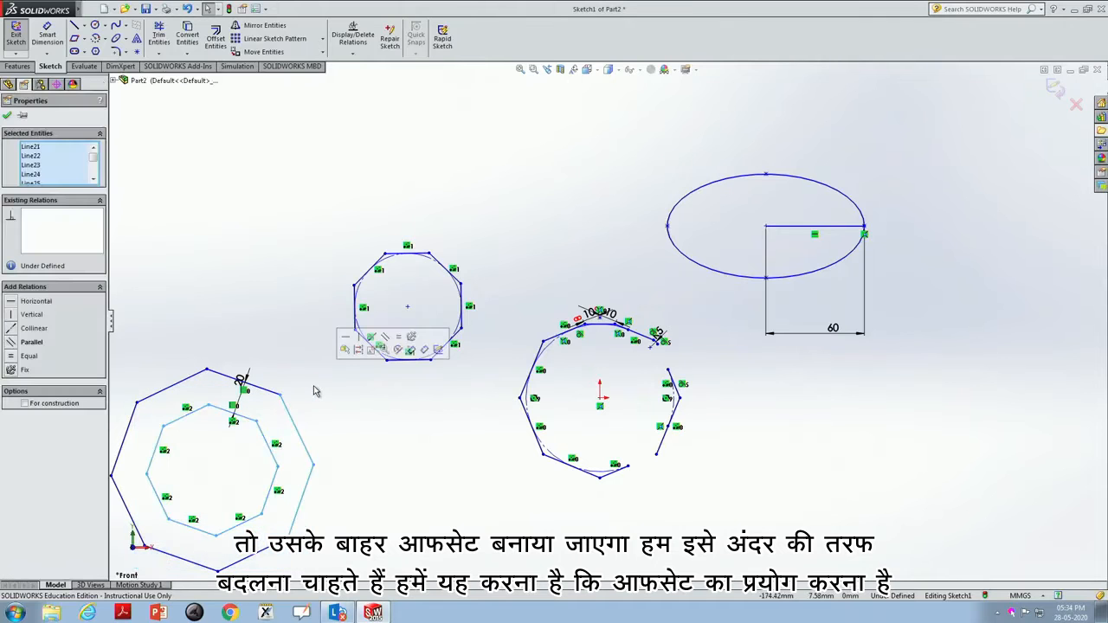
click(216, 34)
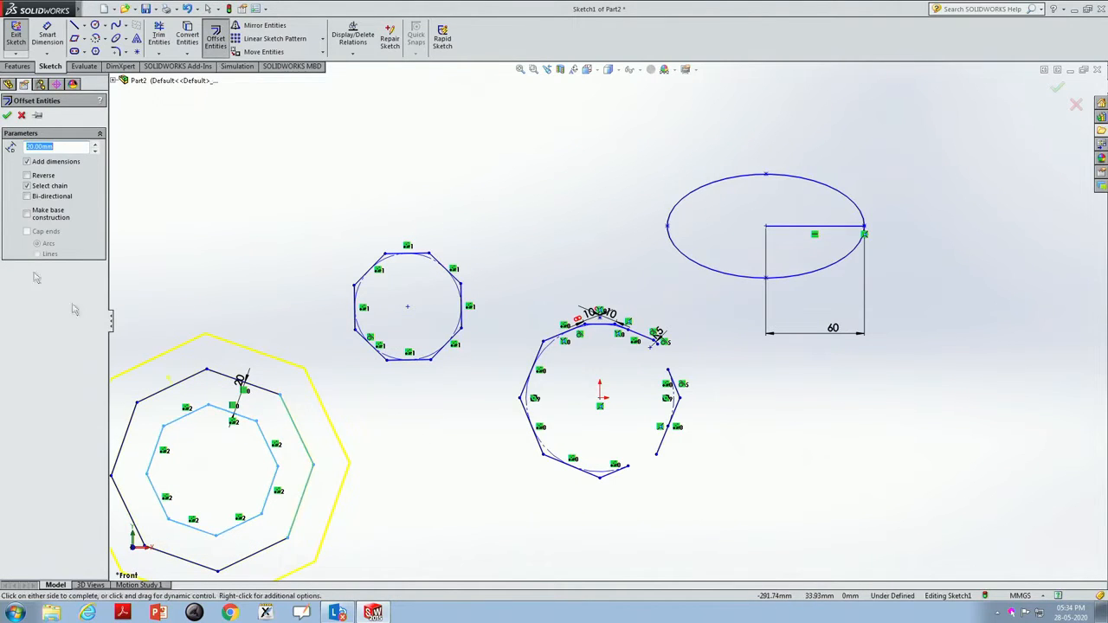
click(26, 175)
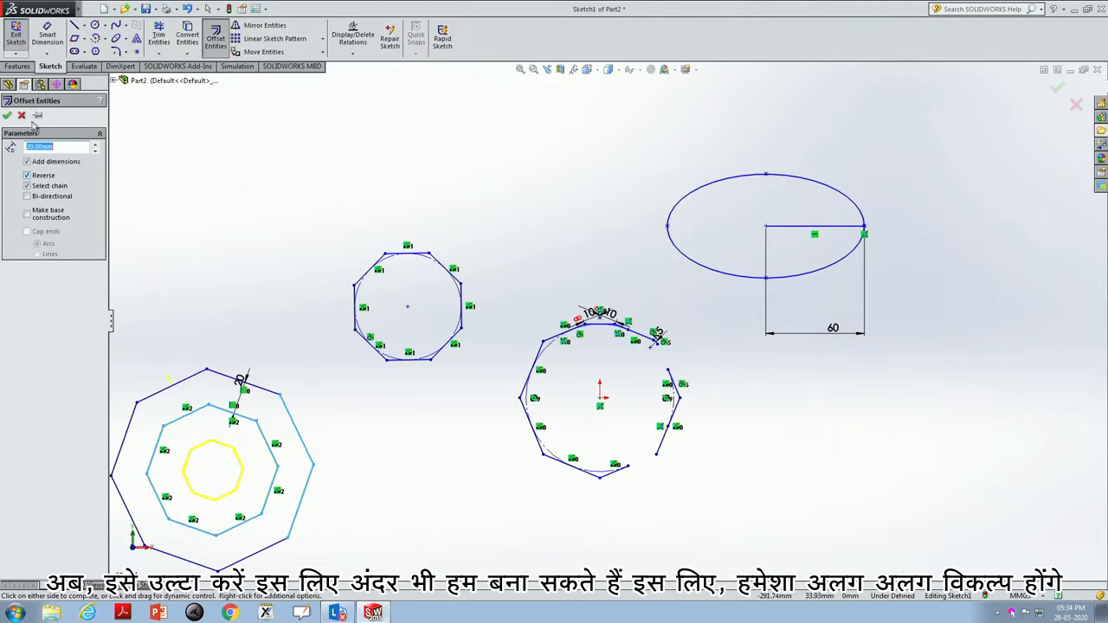
click(7, 116)
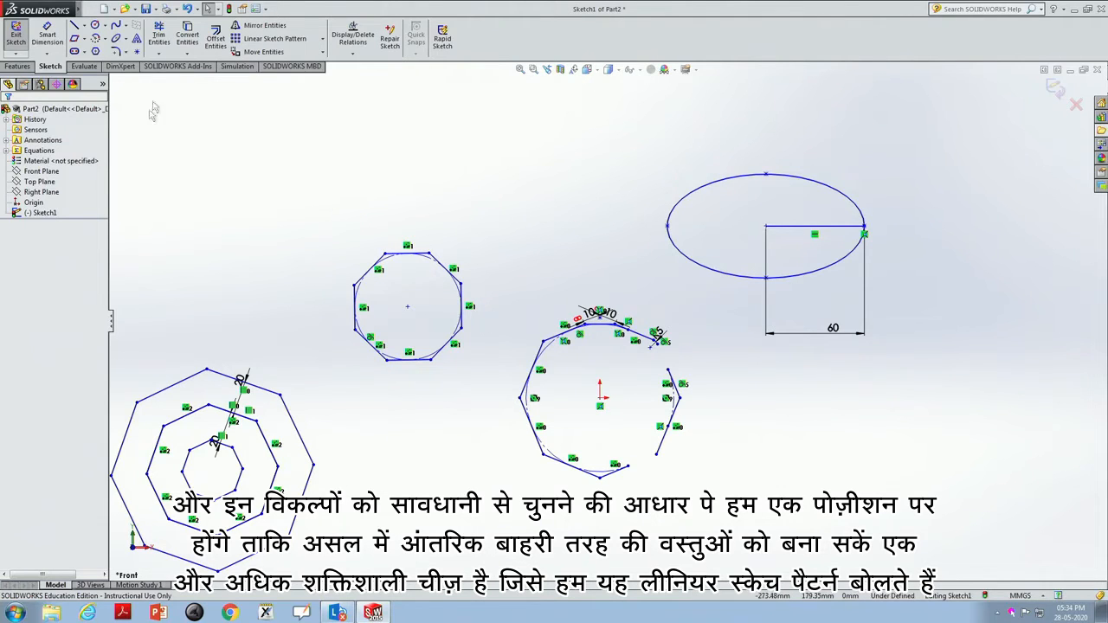
Sketch a circle about 28 mm in diameter in the empty area above the smaller octagon.
click(323, 40)
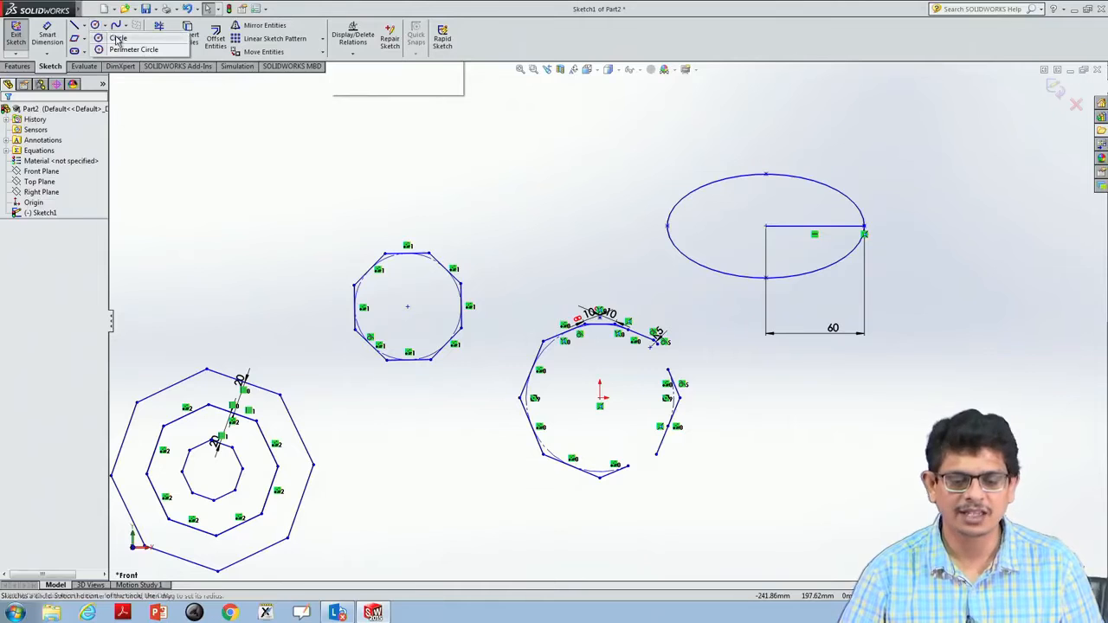
click(95, 26)
click(484, 151)
click(503, 173)
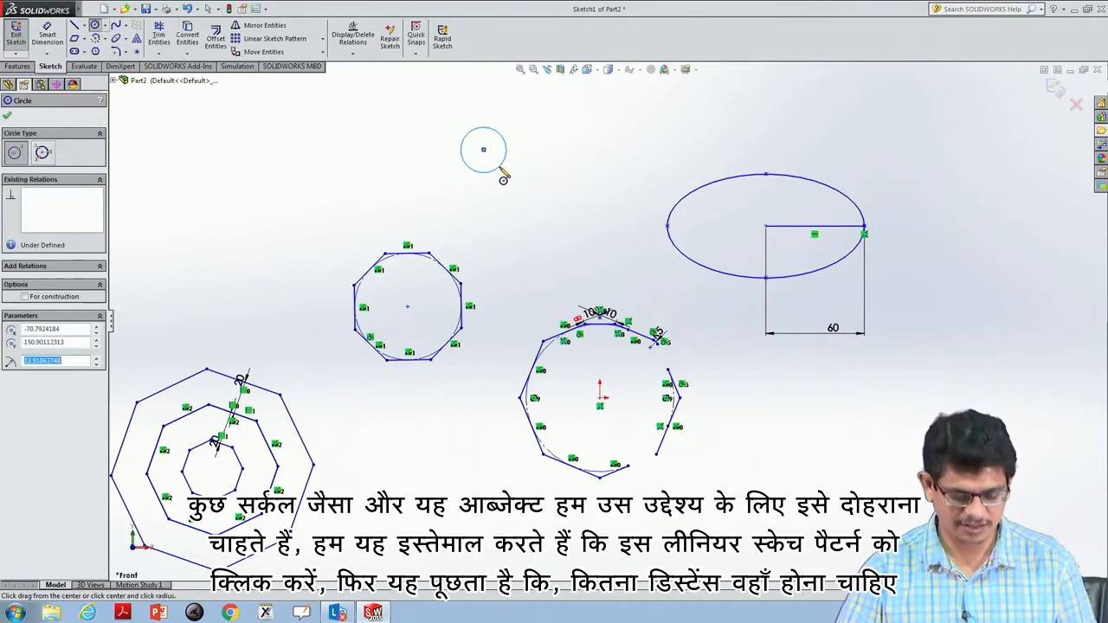
key(Escape)
Start a linear sketch pattern of the new circle along the X-axis with 4 instances spaced 60 mm apart.
drag(450, 203, 530, 119)
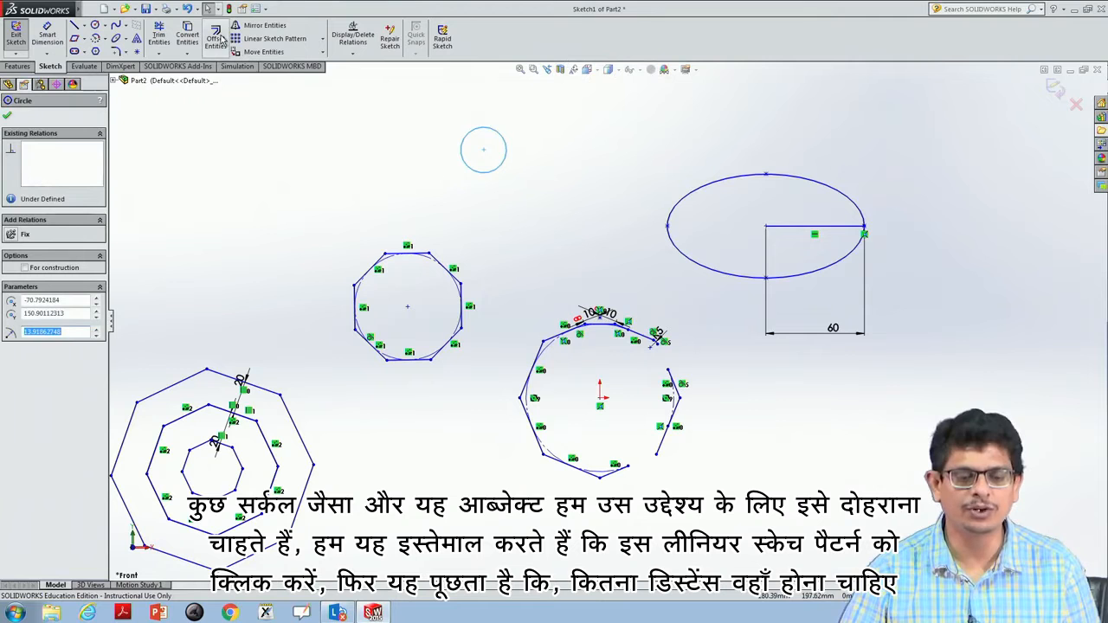
click(321, 41)
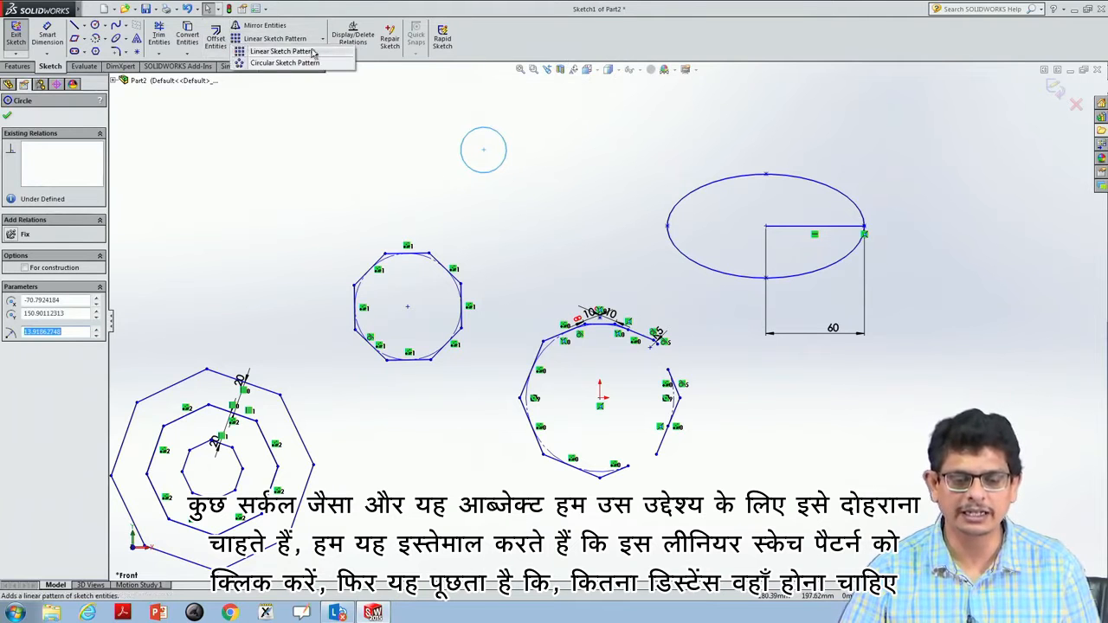
click(312, 52)
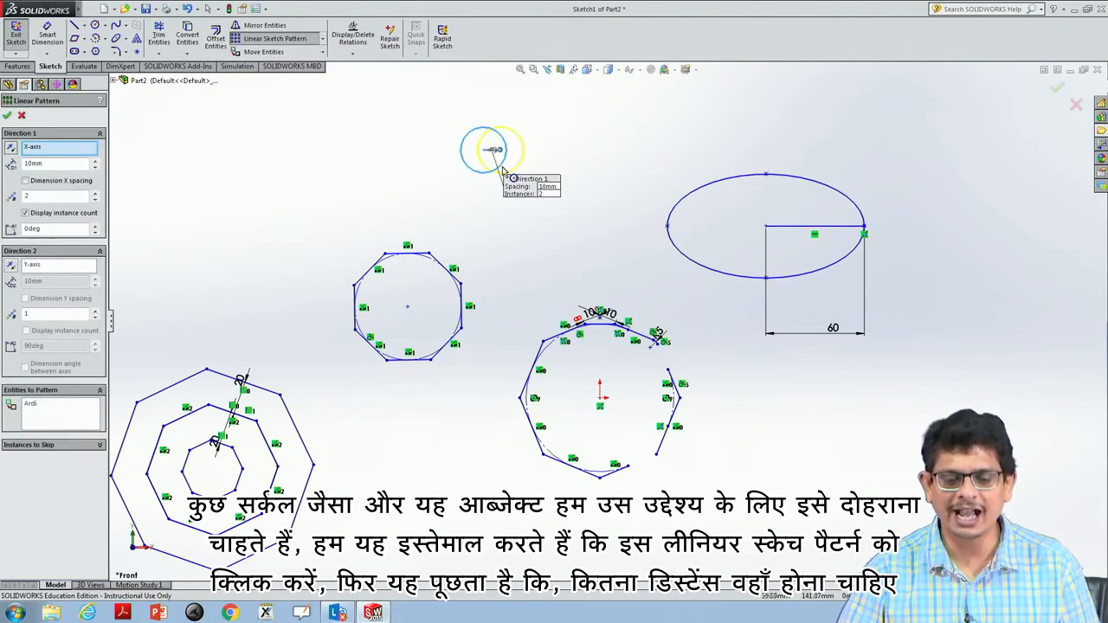
click(63, 164)
text(20)
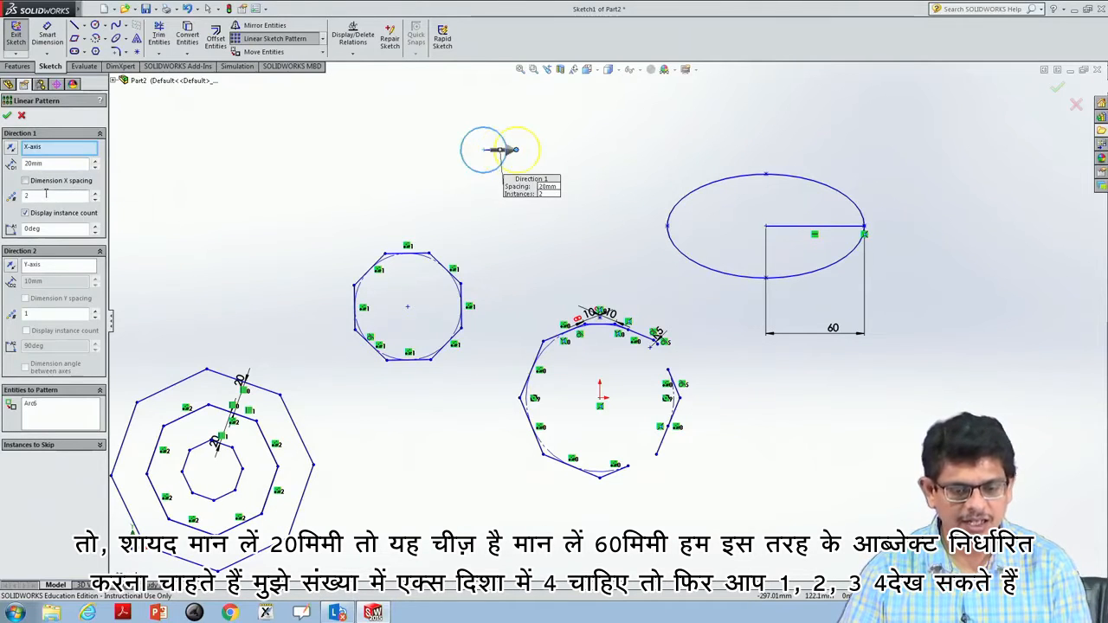
click(43, 165)
text(60)
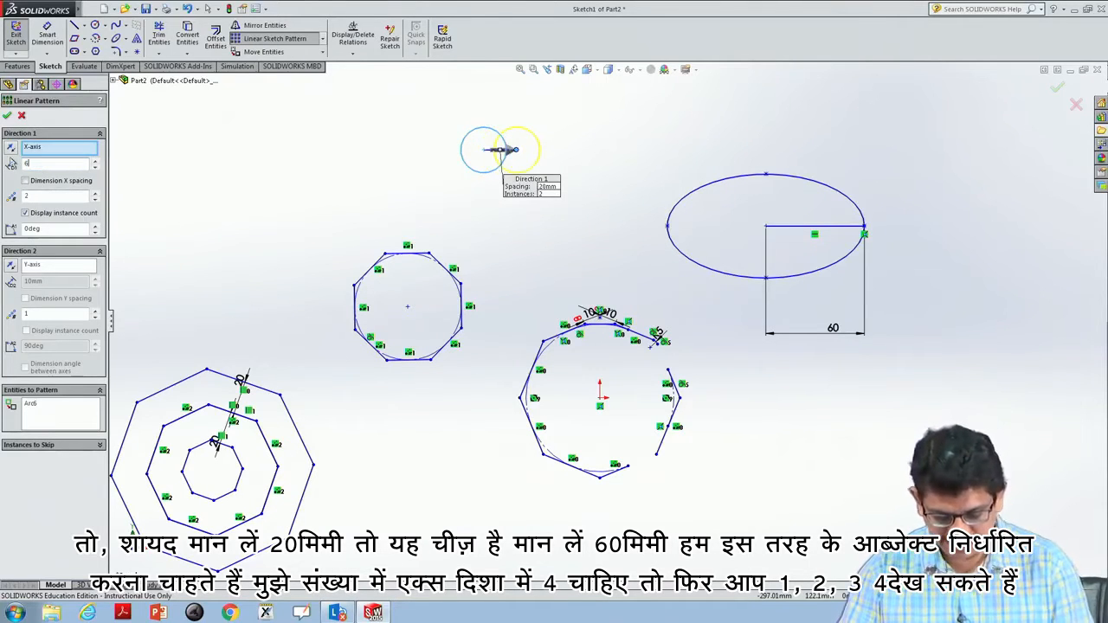
click(45, 197)
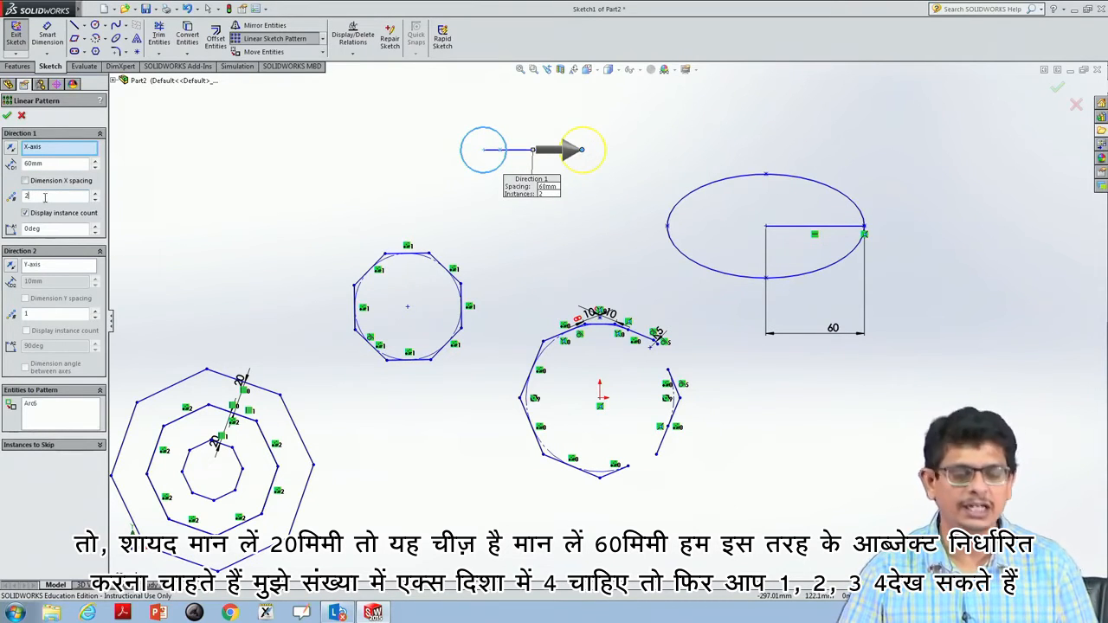
text(4)
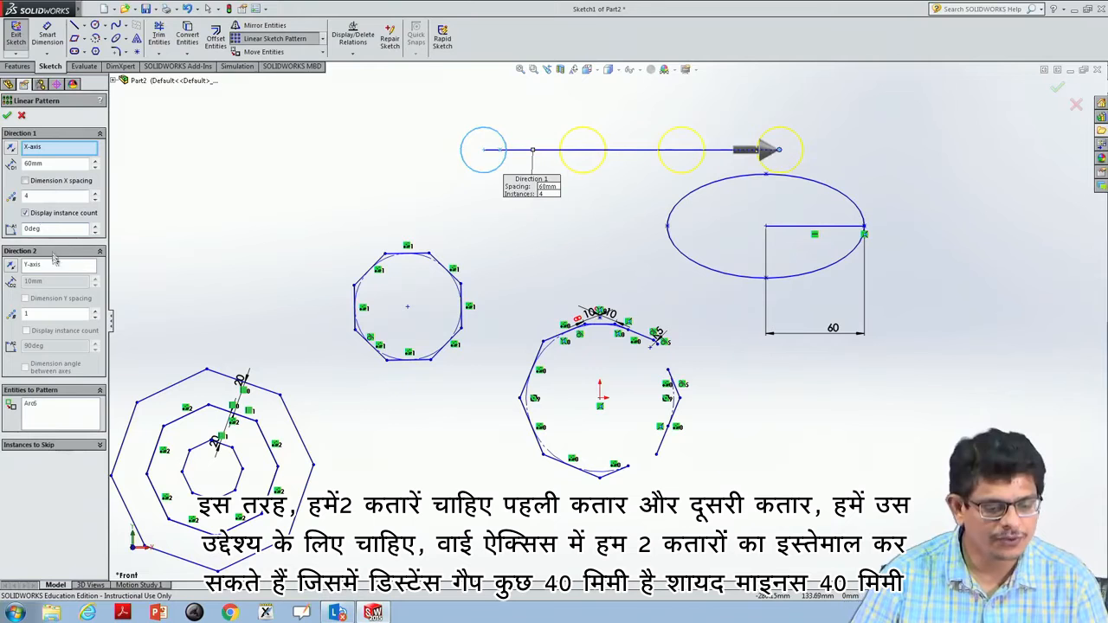
Add a second pattern direction along the Y-axis with 2 instances spaced 40 mm apart.
double_click(42, 315)
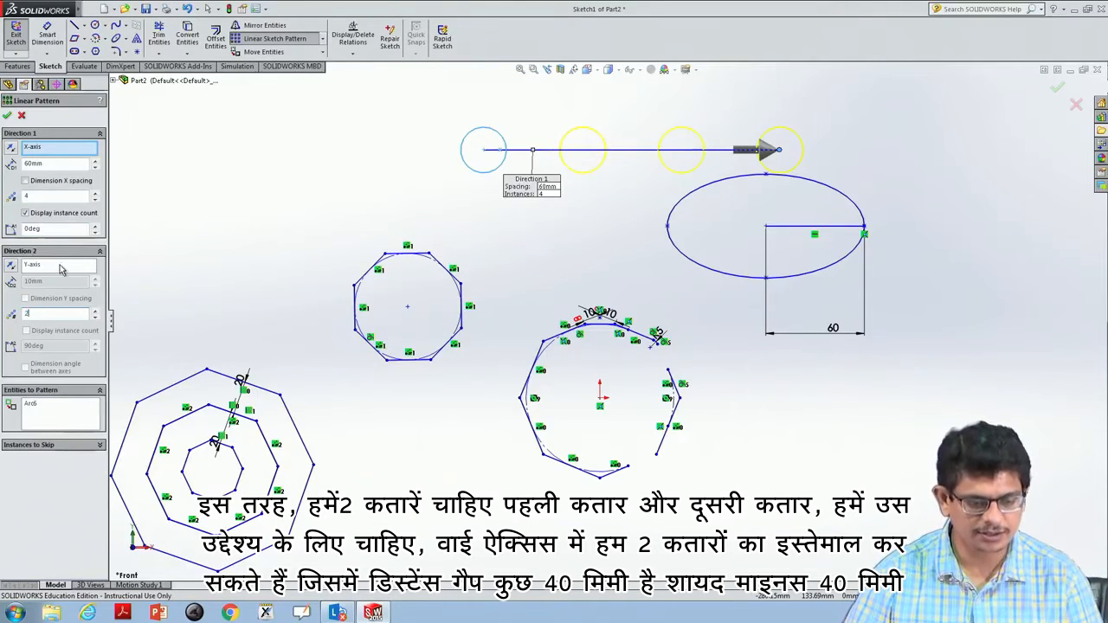
click(66, 195)
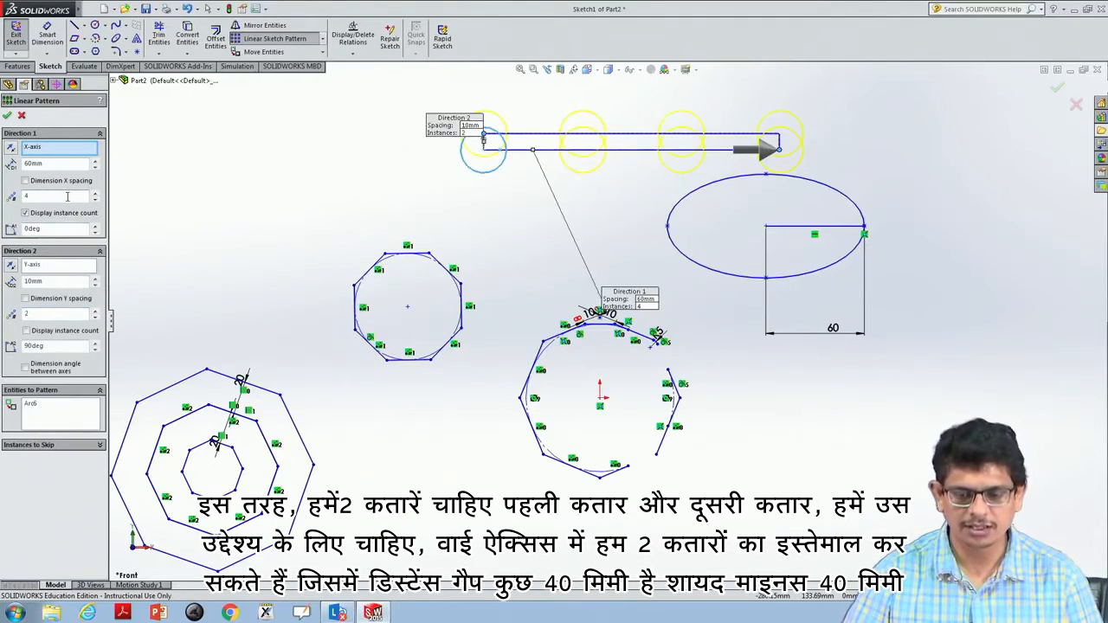
double_click(59, 280)
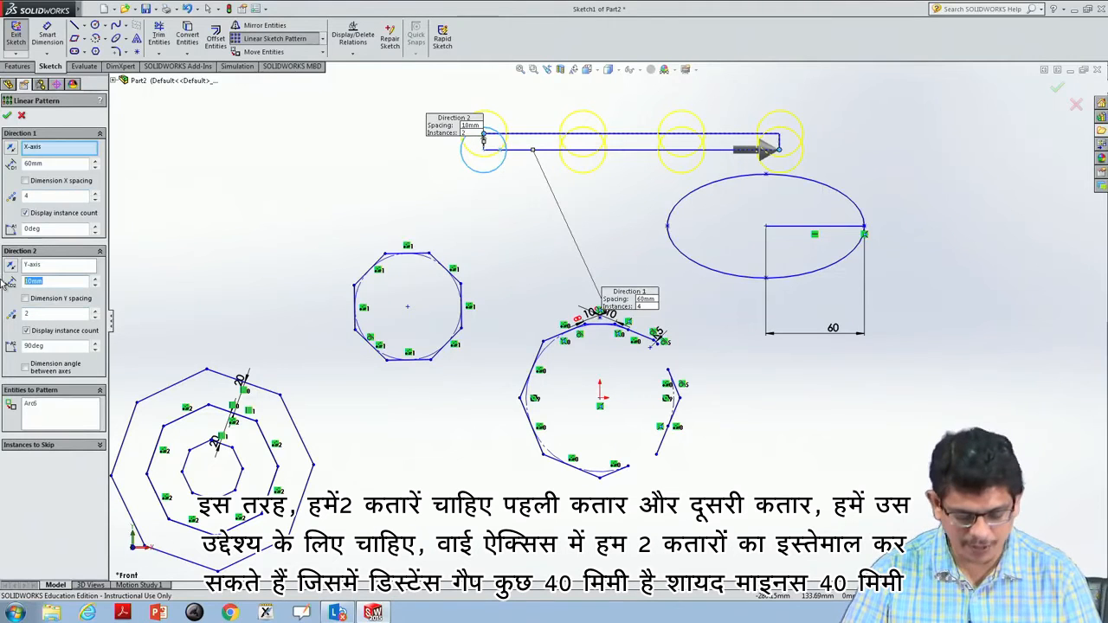
text(40)
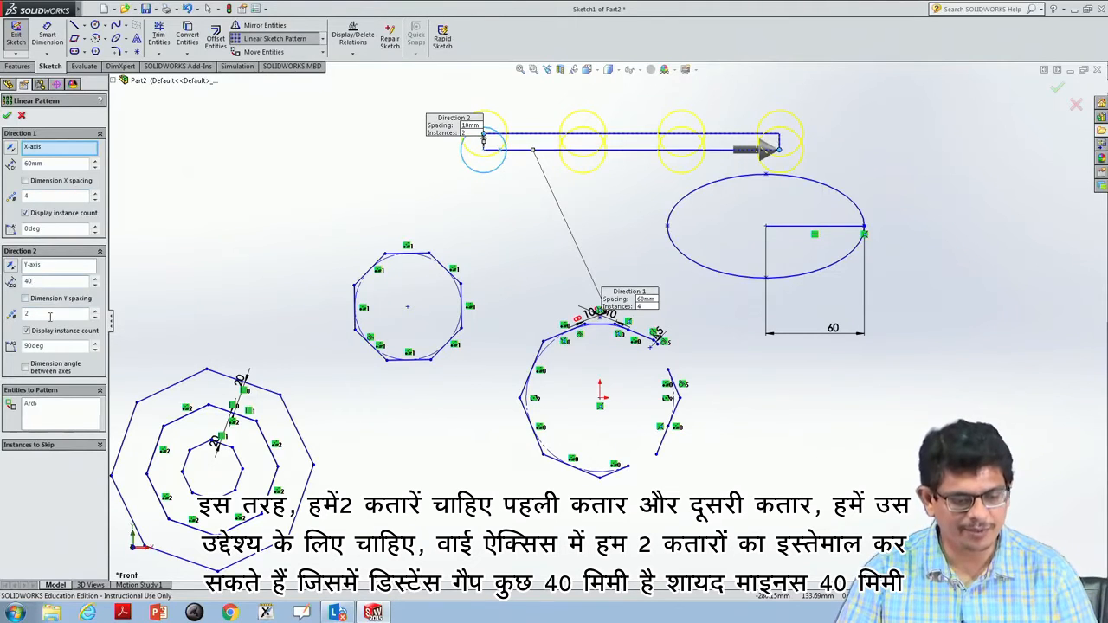
key(Tab)
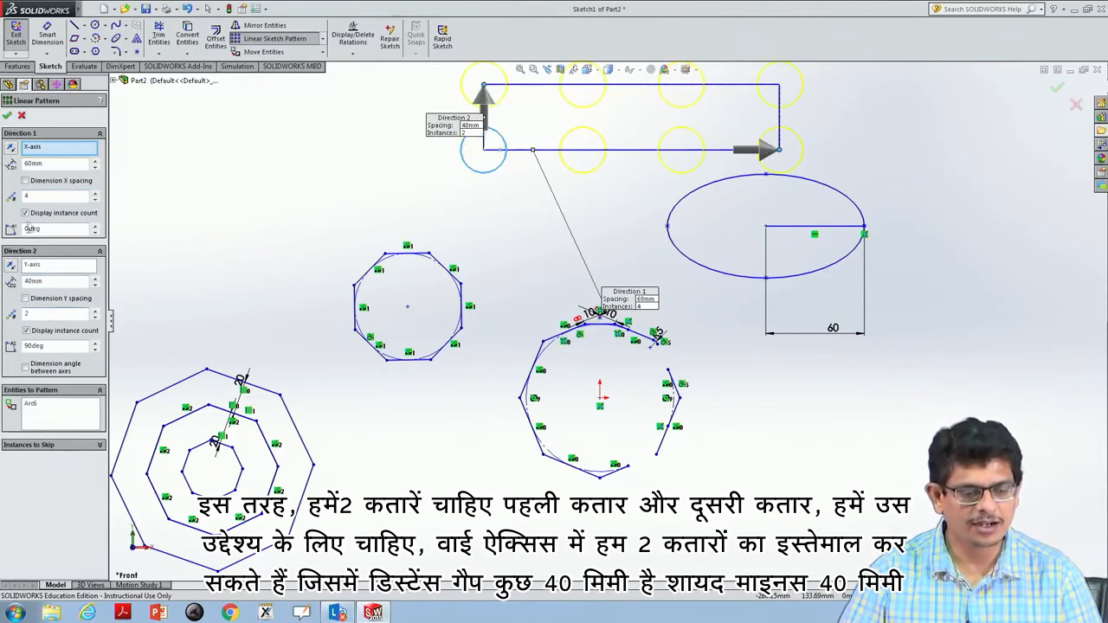
Try a Y-axis spacing of -40 mm, and complete the linear pattern of circles.
click(27, 281)
text(-)
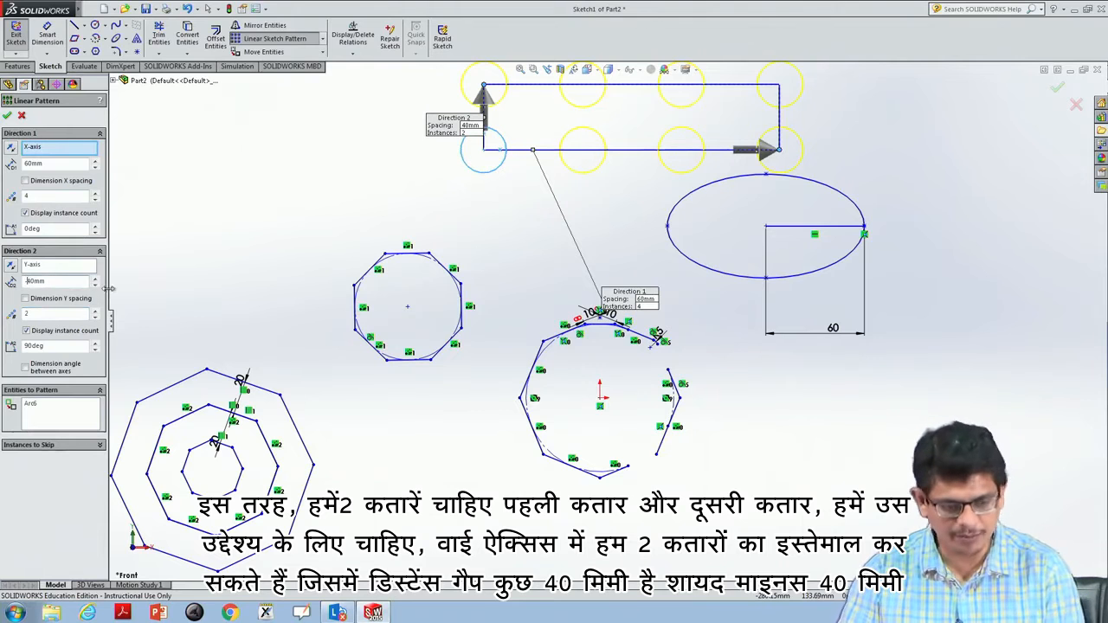
click(68, 200)
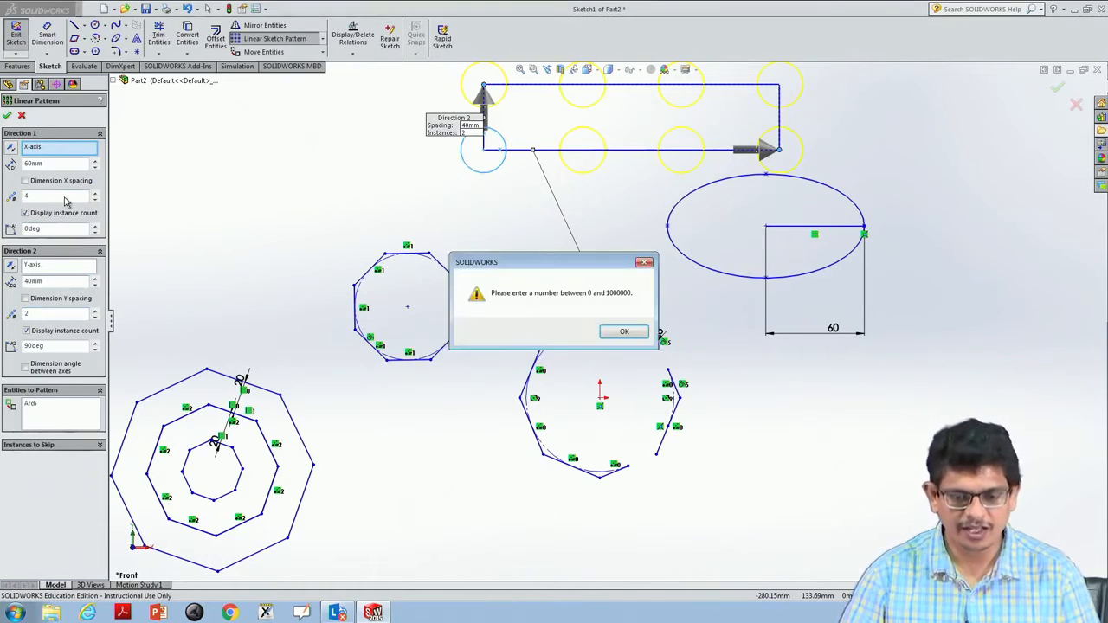
click(624, 331)
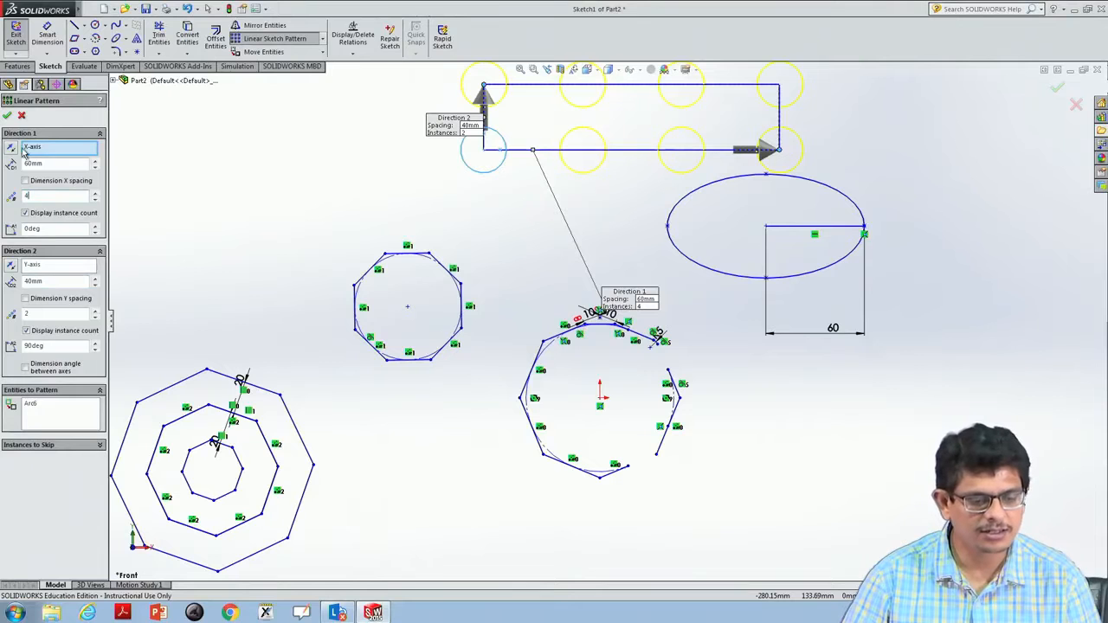
click(7, 115)
Delete all sketch entities, including those with associated dimensions and the pattern's seed circle.
scroll(645, 259, up, 3)
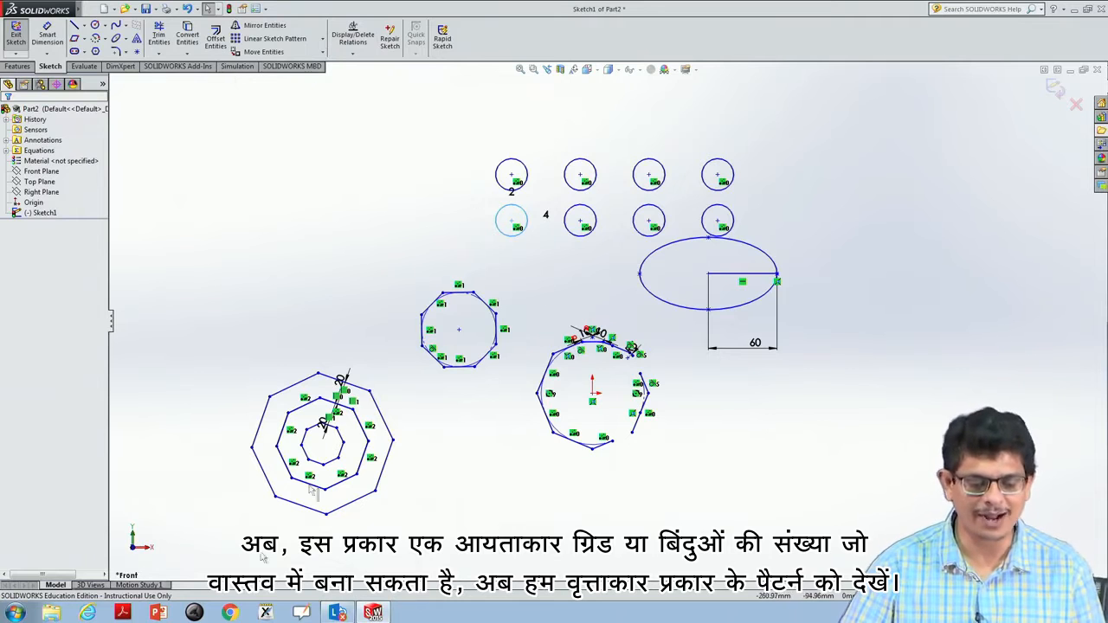
mouse_move(227, 551)
mouse_down()
mouse_move(840, 317)
mouse_move(851, 119)
mouse_move(855, 132)
mouse_up()
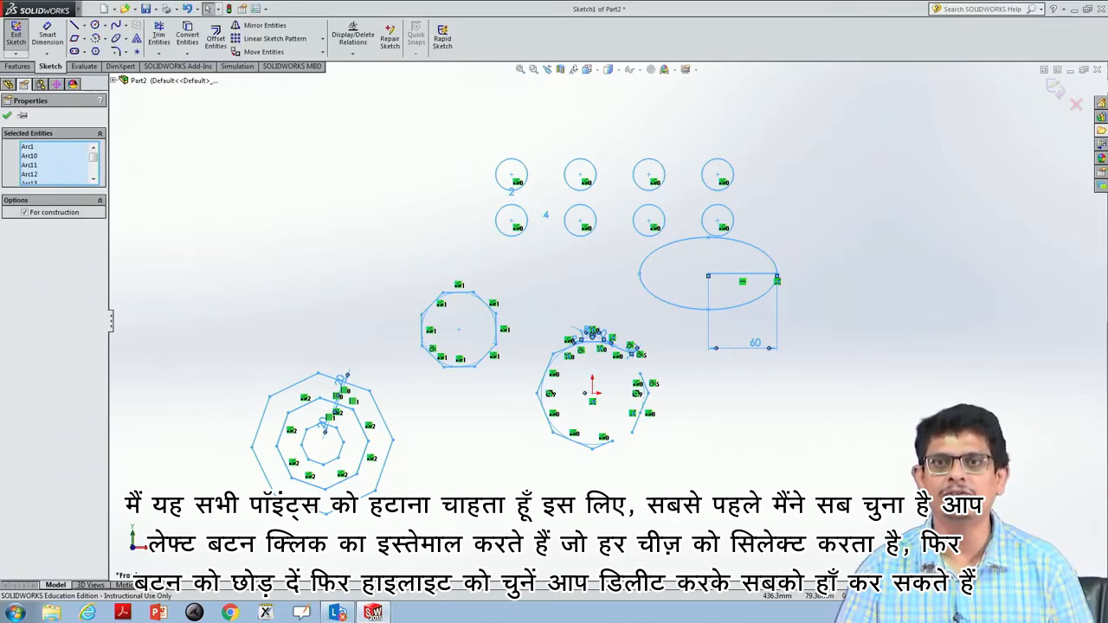
key(Delete)
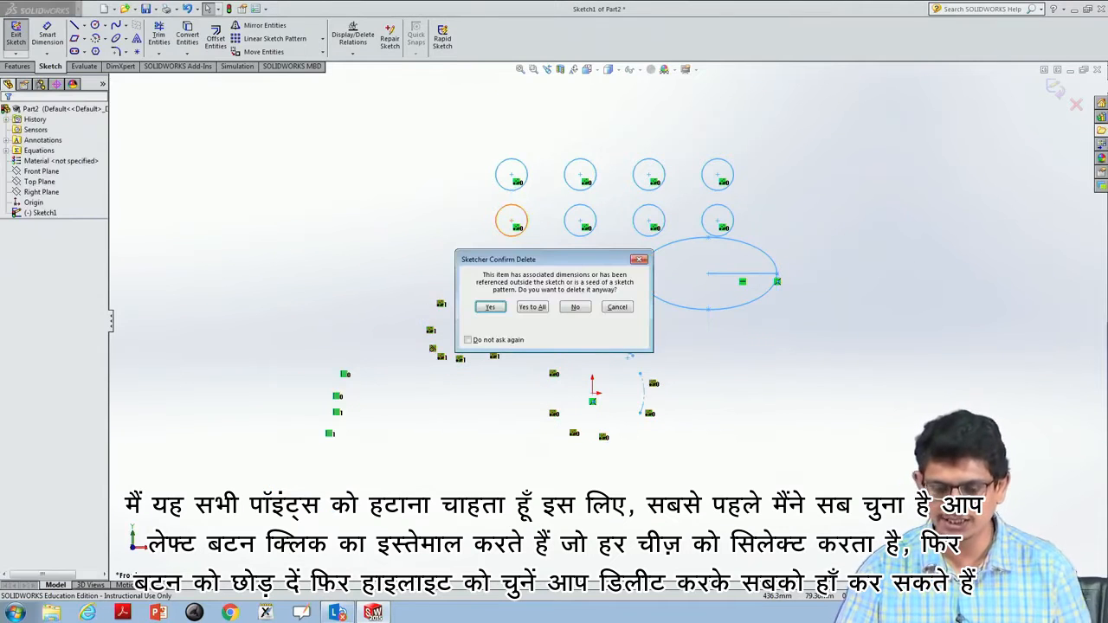
click(534, 308)
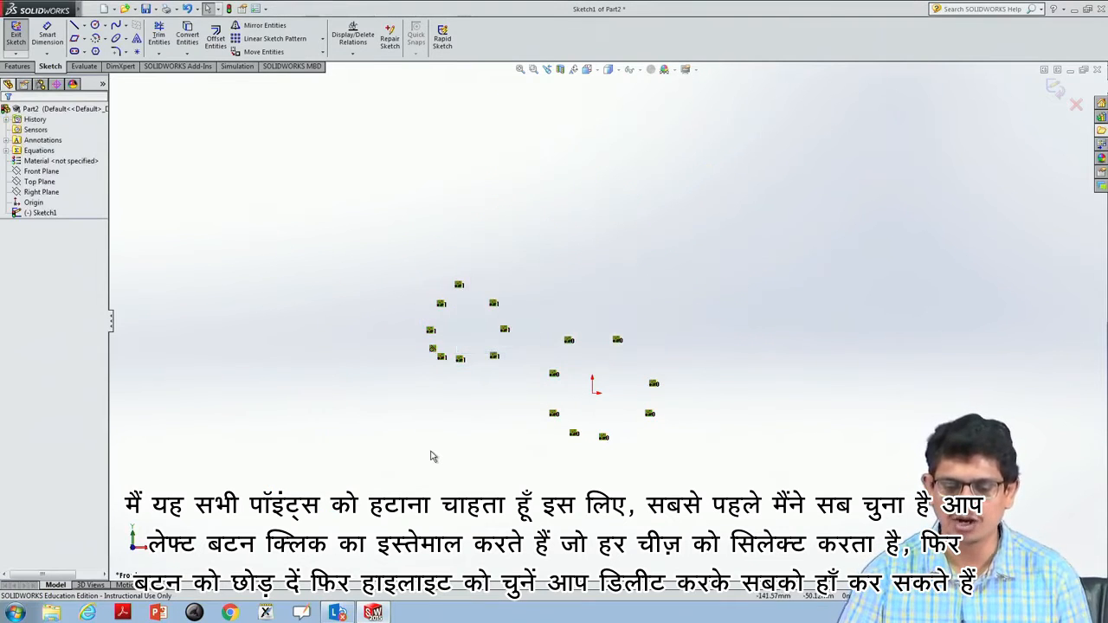
mouse_move(310, 488)
mouse_down()
mouse_move(728, 317)
mouse_move(737, 260)
mouse_up()
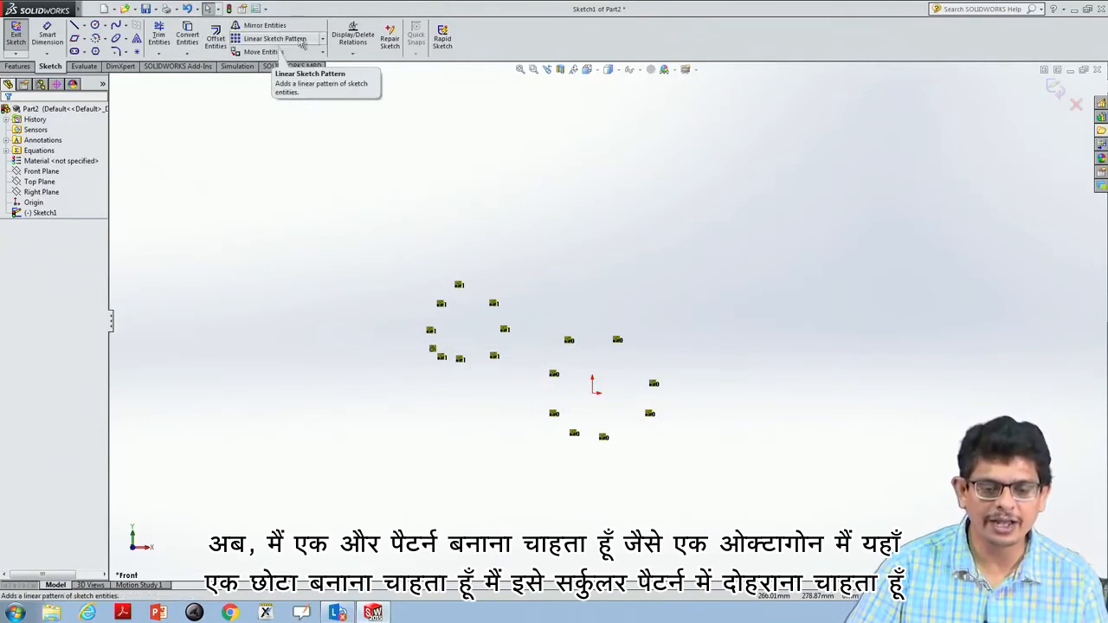
Sketch an octagon directly above the origin with an inscribed circle about 49 mm in diameter.
click(104, 26)
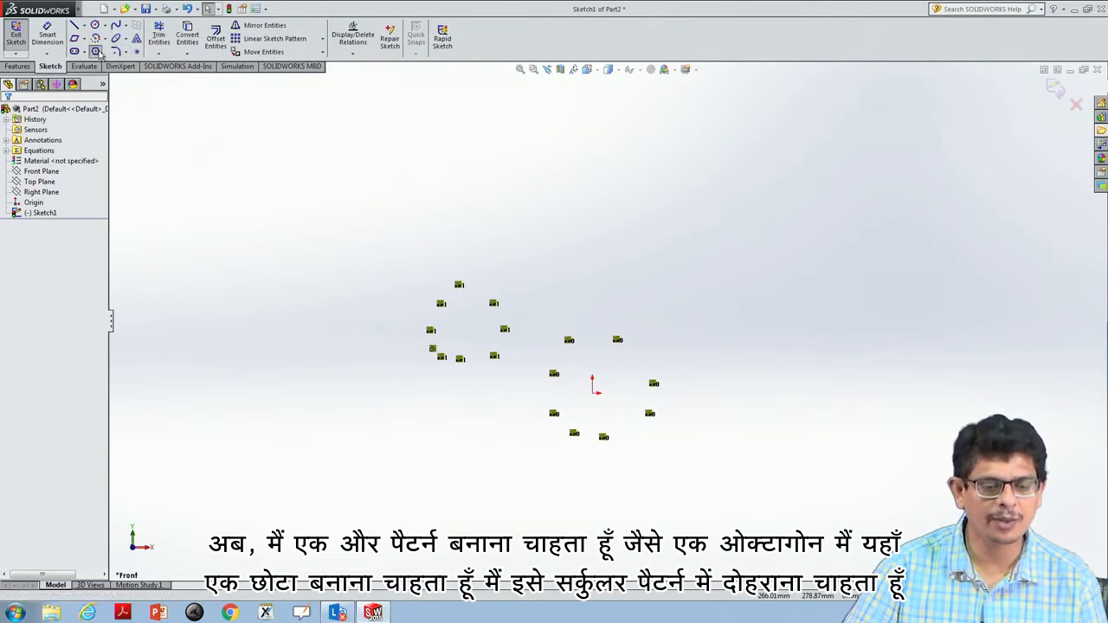
click(96, 51)
drag(597, 239, 624, 232)
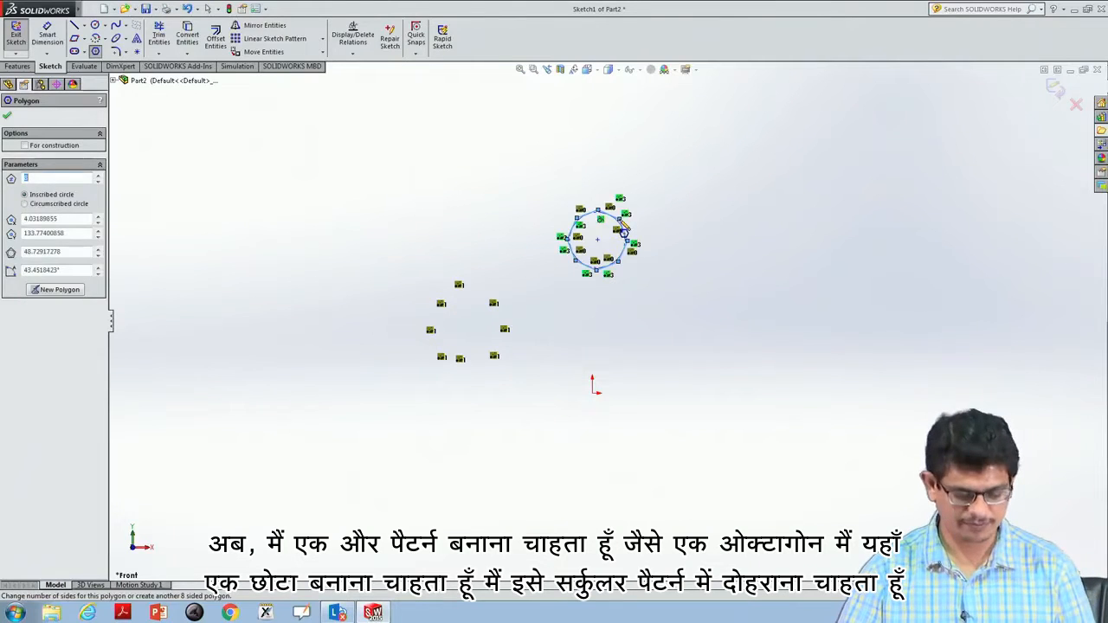
key(Escape)
Start a circular sketch pattern of the whole octagon around the origin with 8 equally spaced instances.
drag(531, 292, 701, 171)
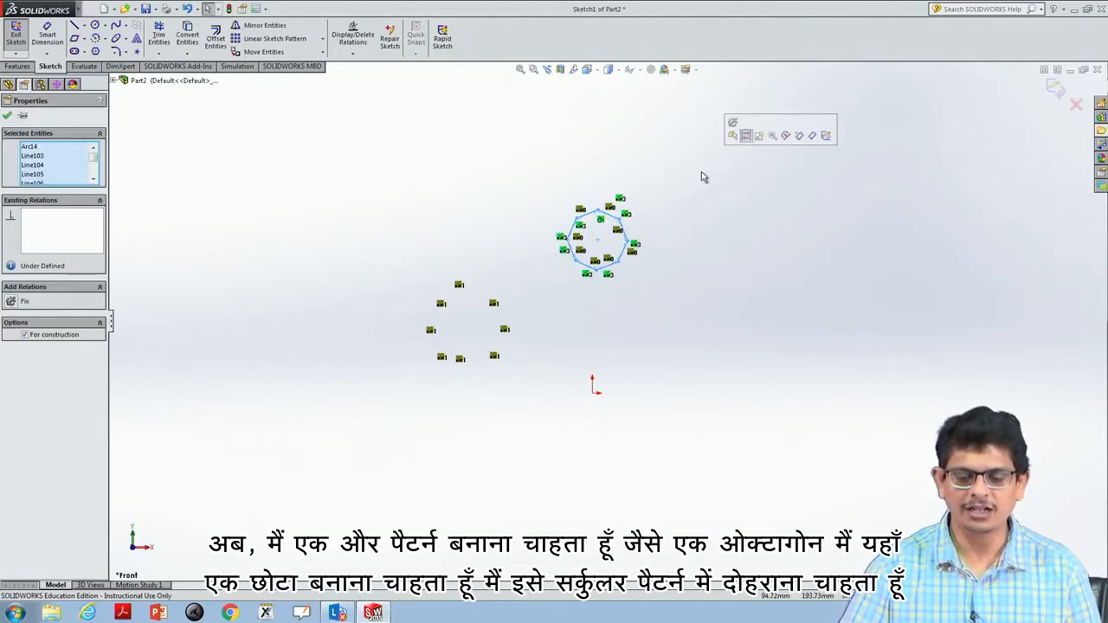
click(322, 38)
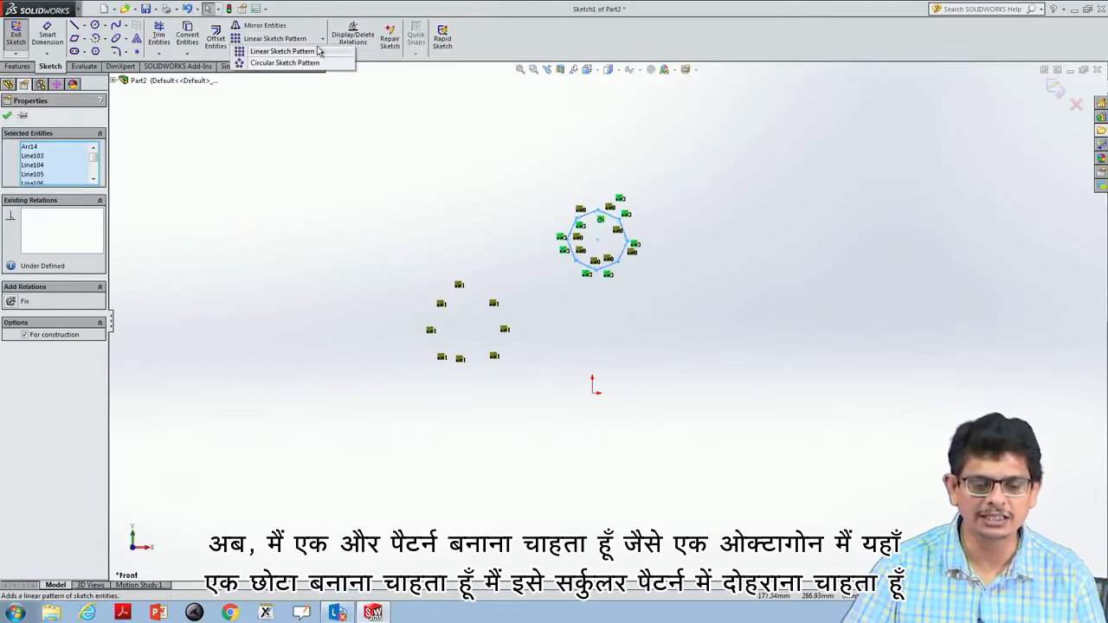
click(303, 63)
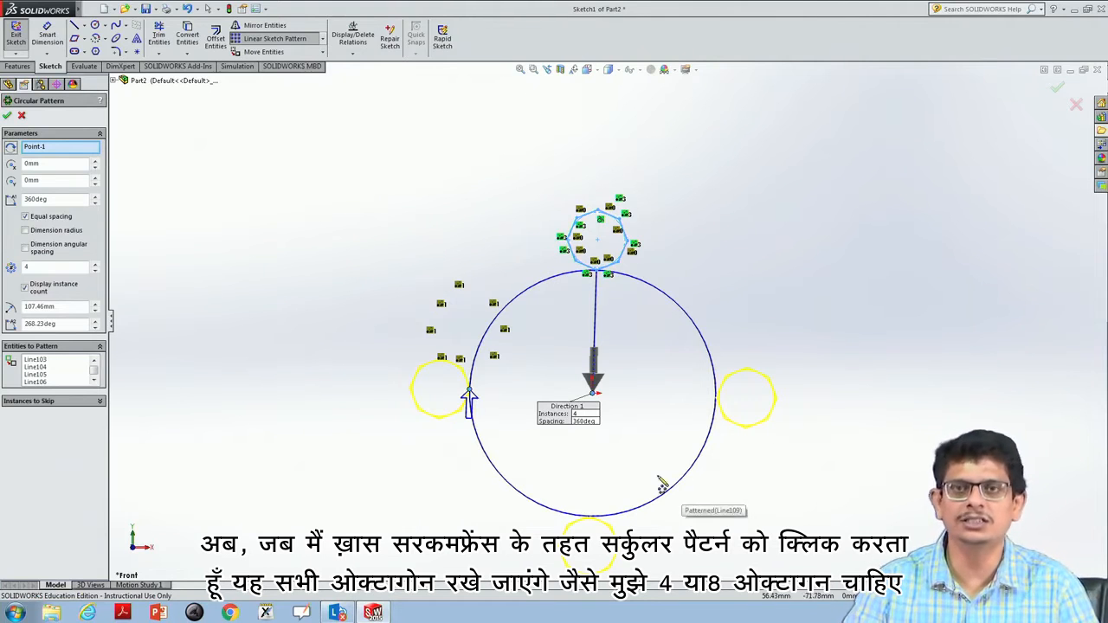
click(34, 268)
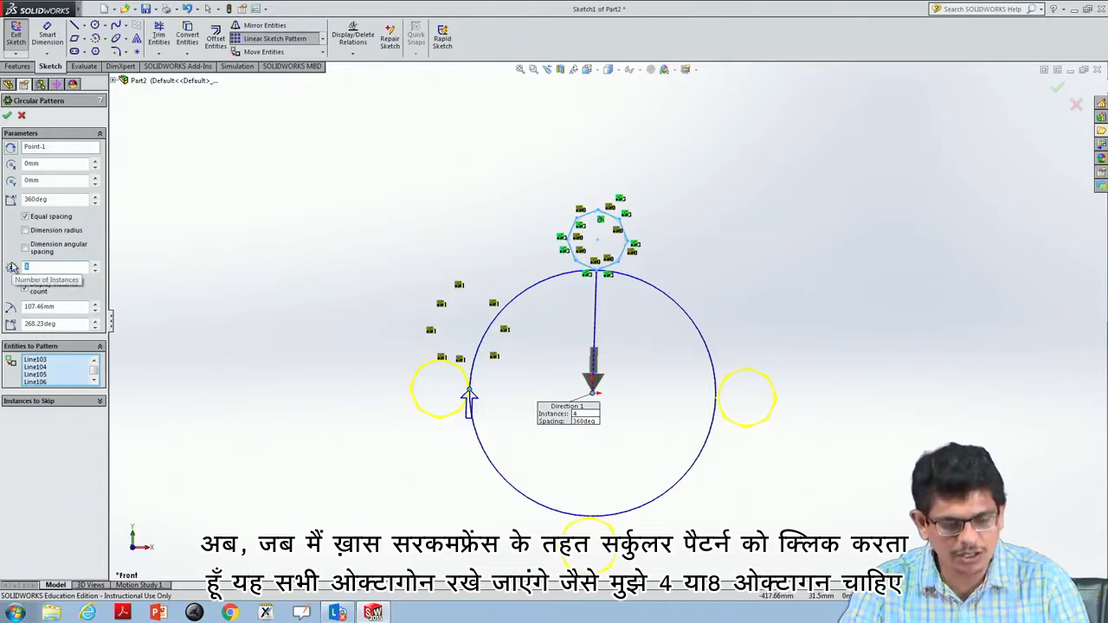
text(8)
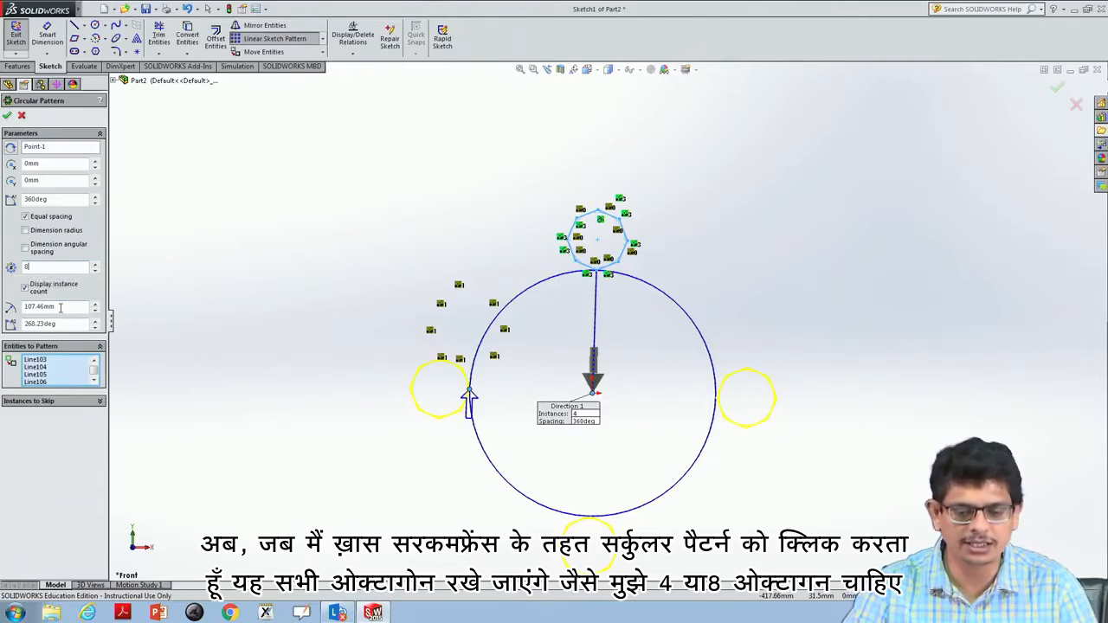
click(60, 308)
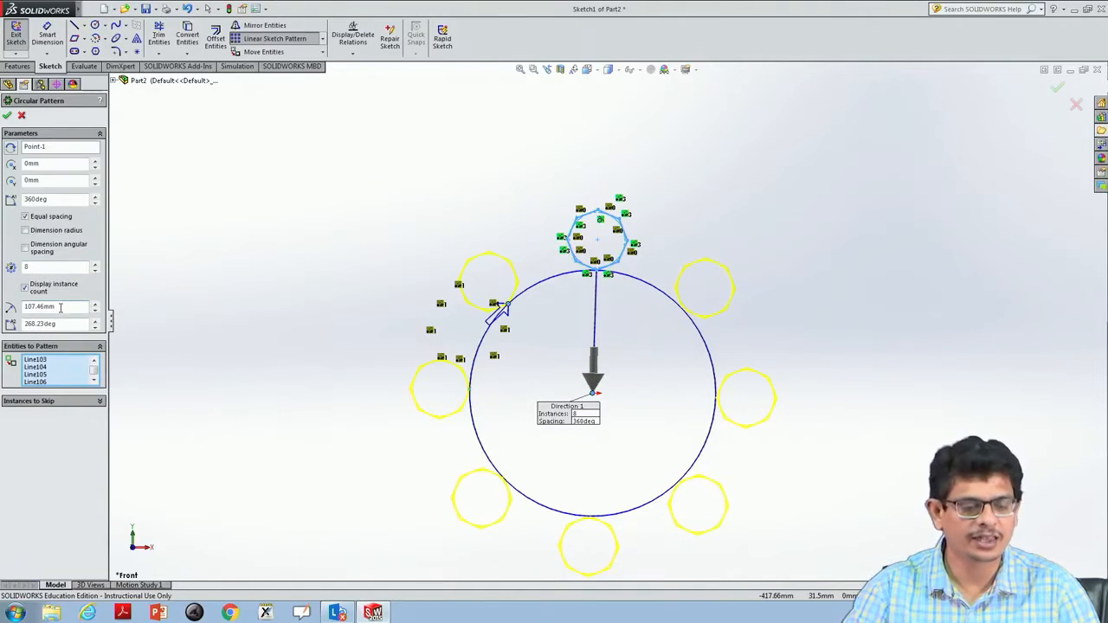
click(44, 267)
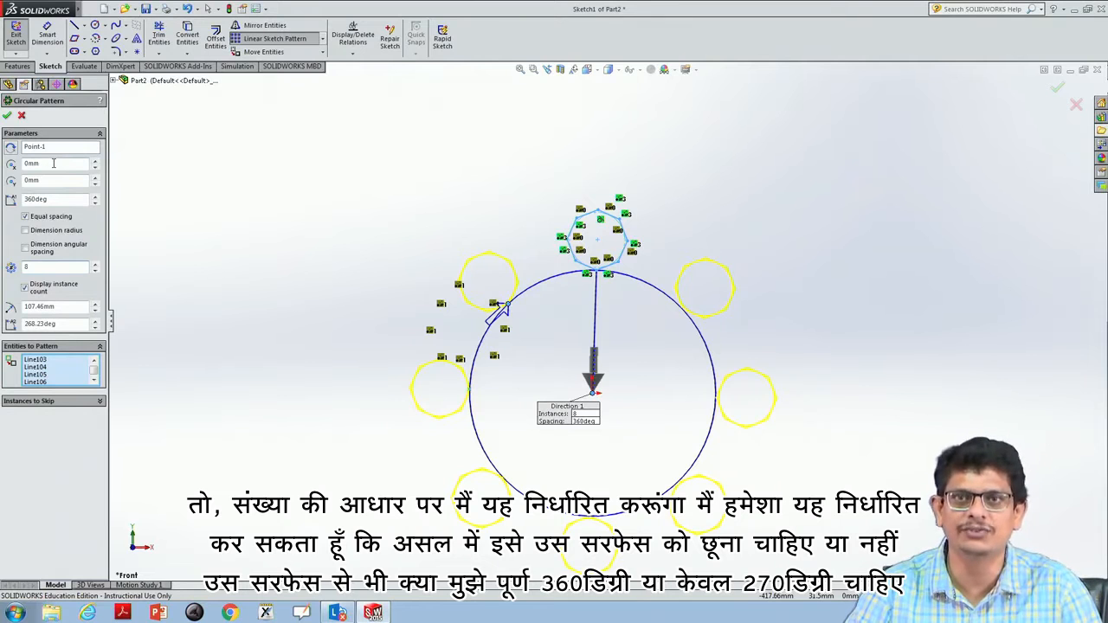
Set the circular pattern's total angle to 270 degrees and complete the pattern.
drag(57, 199, 25, 198)
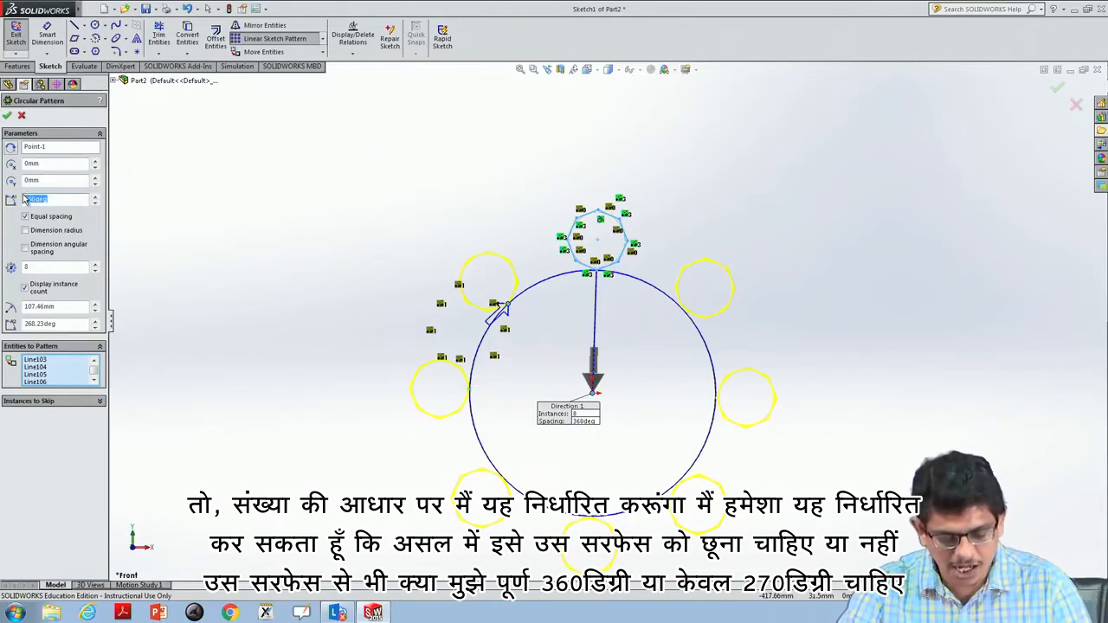
key(BackSpace)
text(270)
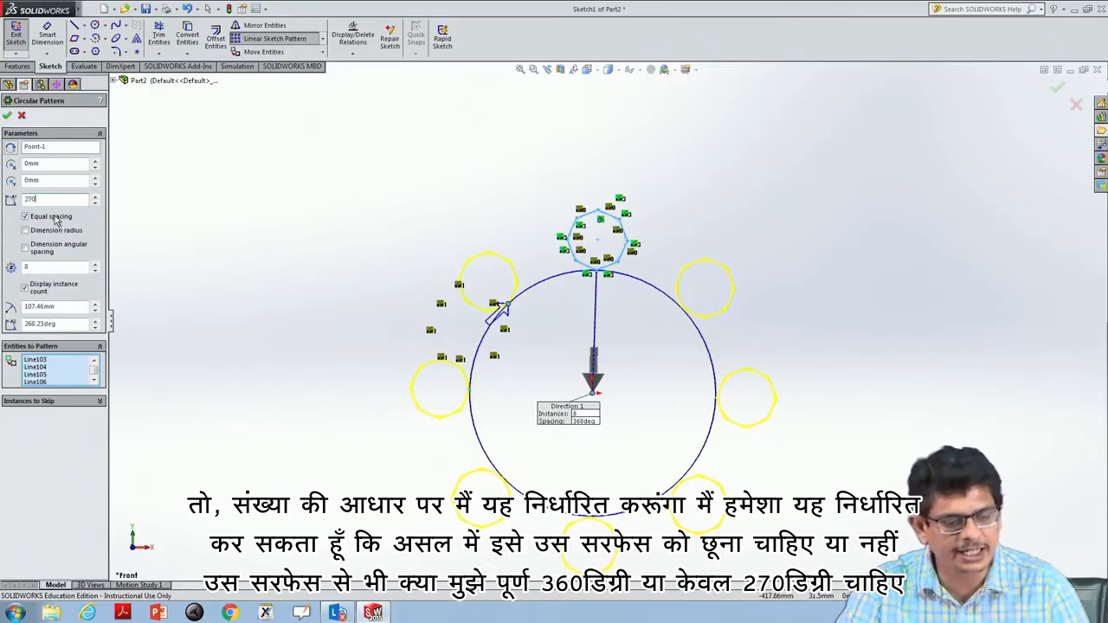
click(44, 266)
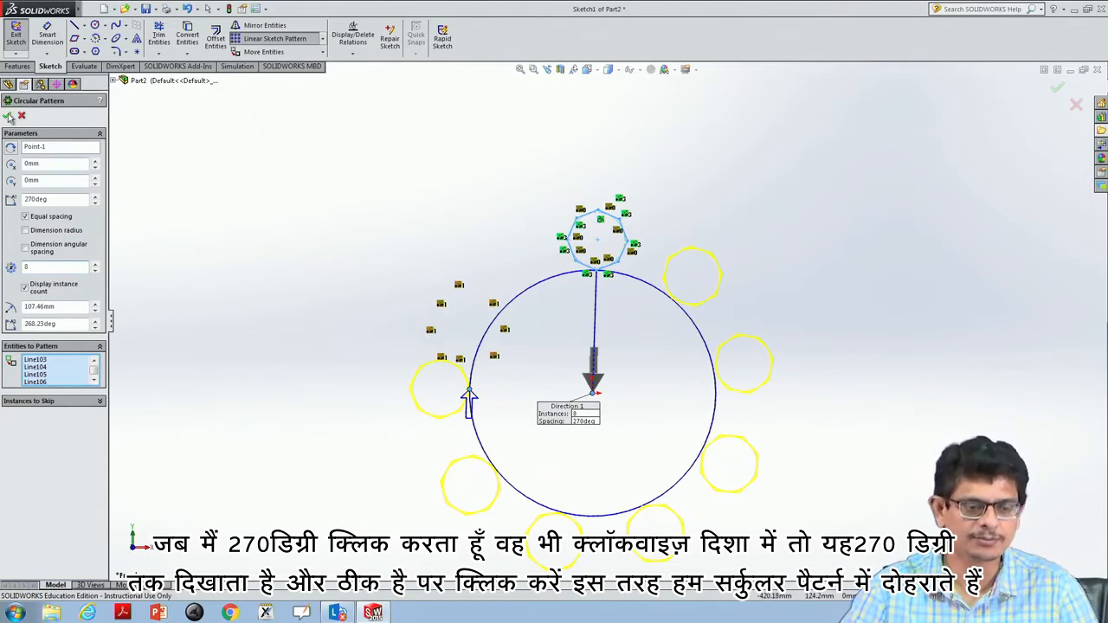
click(7, 115)
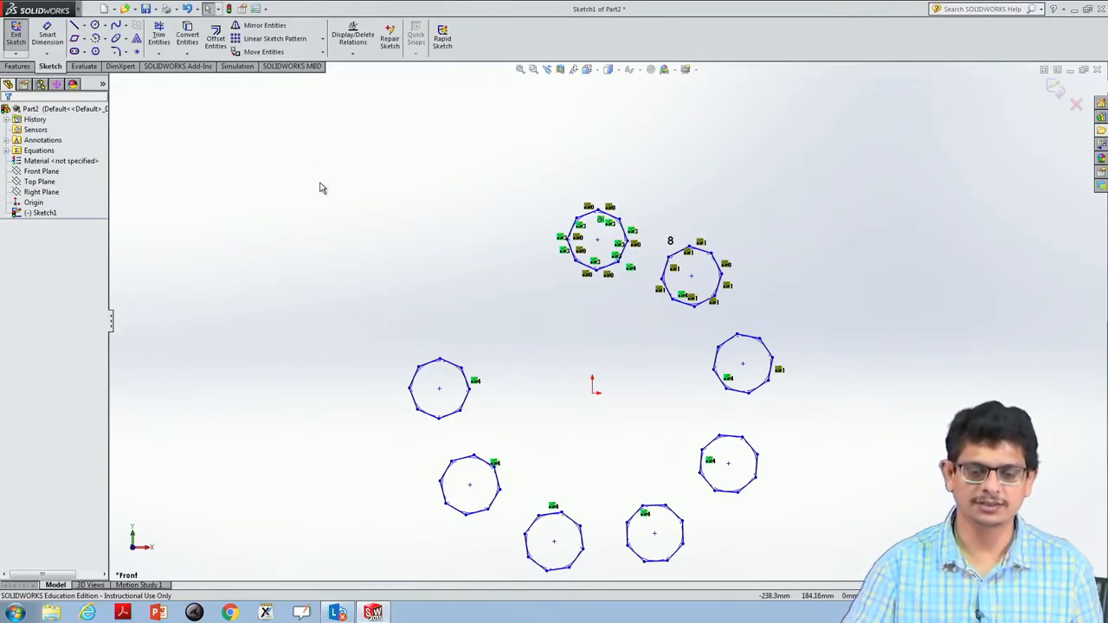
Delete the whole circular pattern of octagons from the sketch.
mouse_move(312, 145)
mouse_down()
mouse_move(589, 247)
mouse_move(824, 520)
mouse_move(846, 594)
mouse_up()
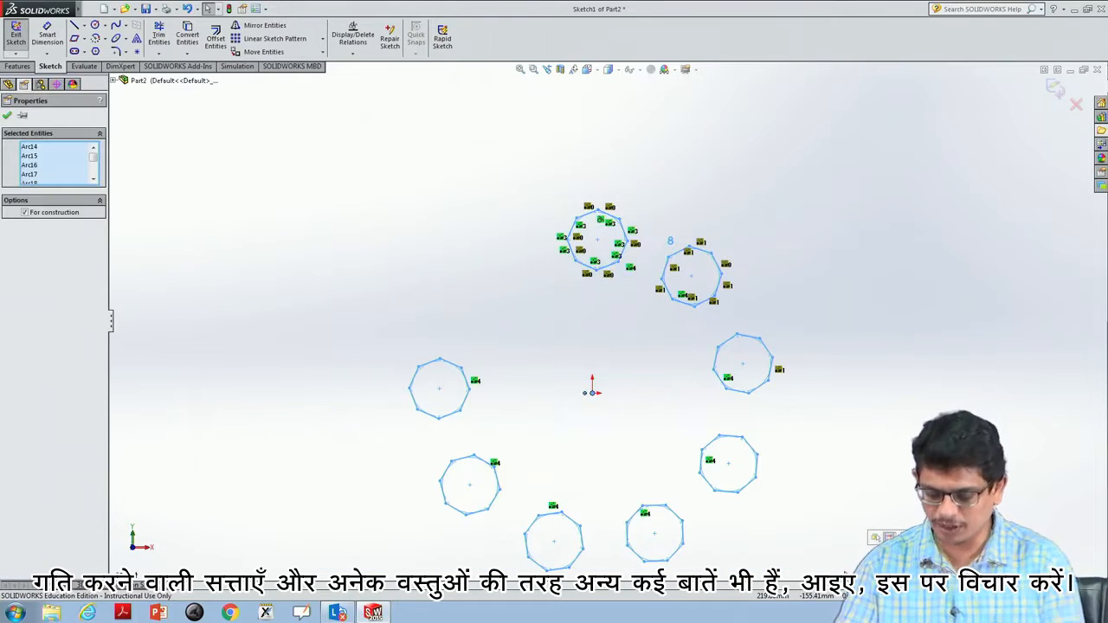
key(Delete)
click(533, 307)
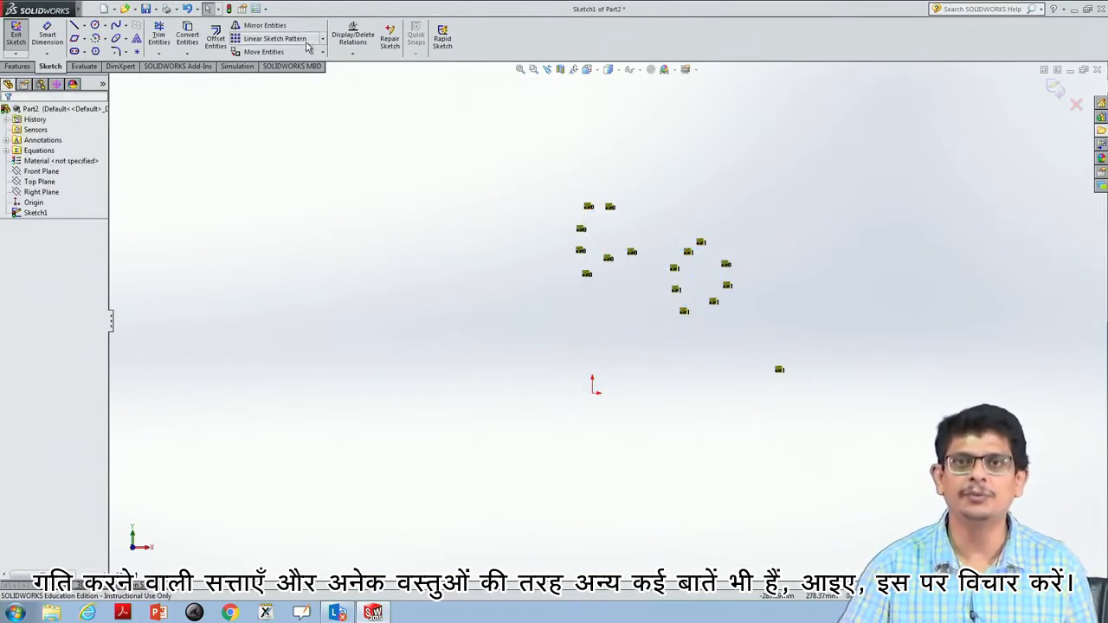
Sketch a circle of about 43 mm radius well to the left of and above the origin.
click(104, 26)
click(115, 38)
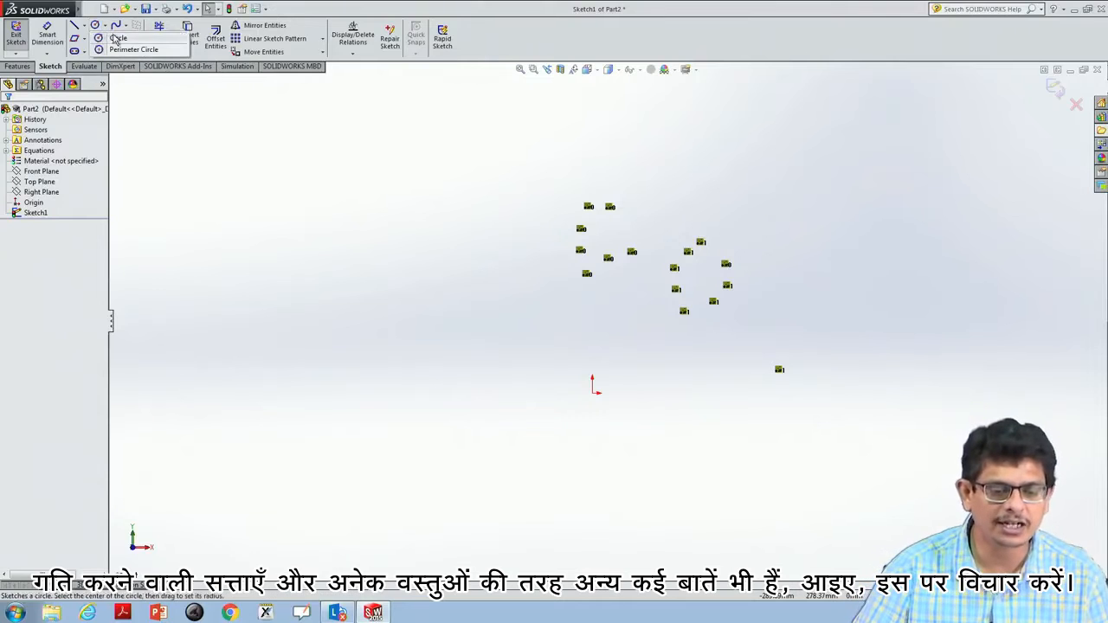
click(287, 311)
click(309, 273)
key(Escape)
Sketch a tilted ellipse with a major radius of about 49 mm, below and to the right of the circle.
click(127, 38)
click(141, 51)
click(446, 439)
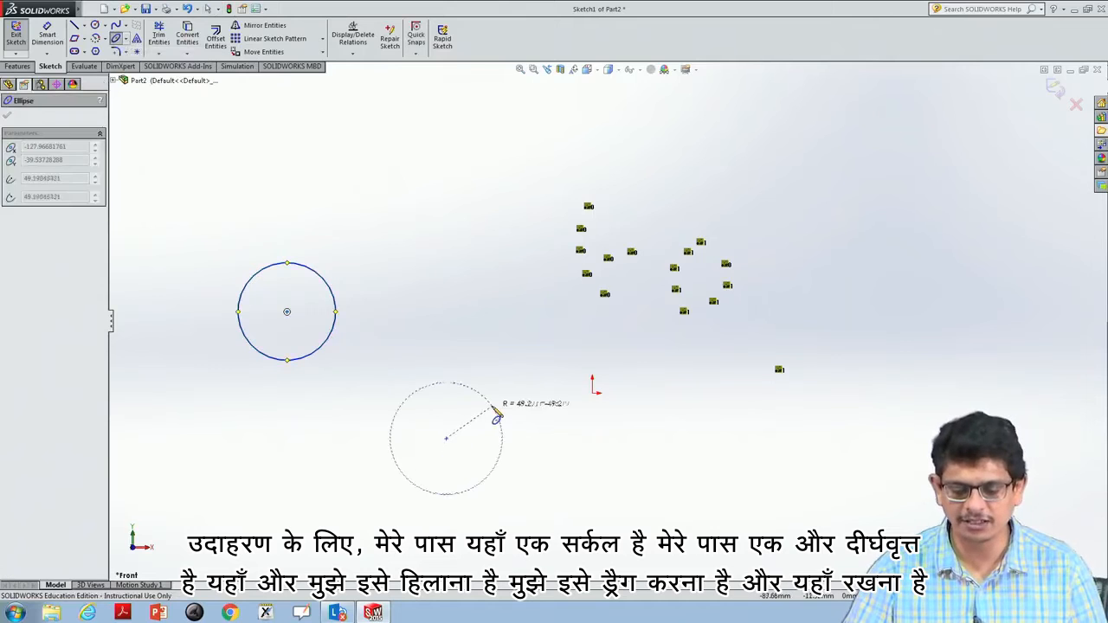
click(493, 408)
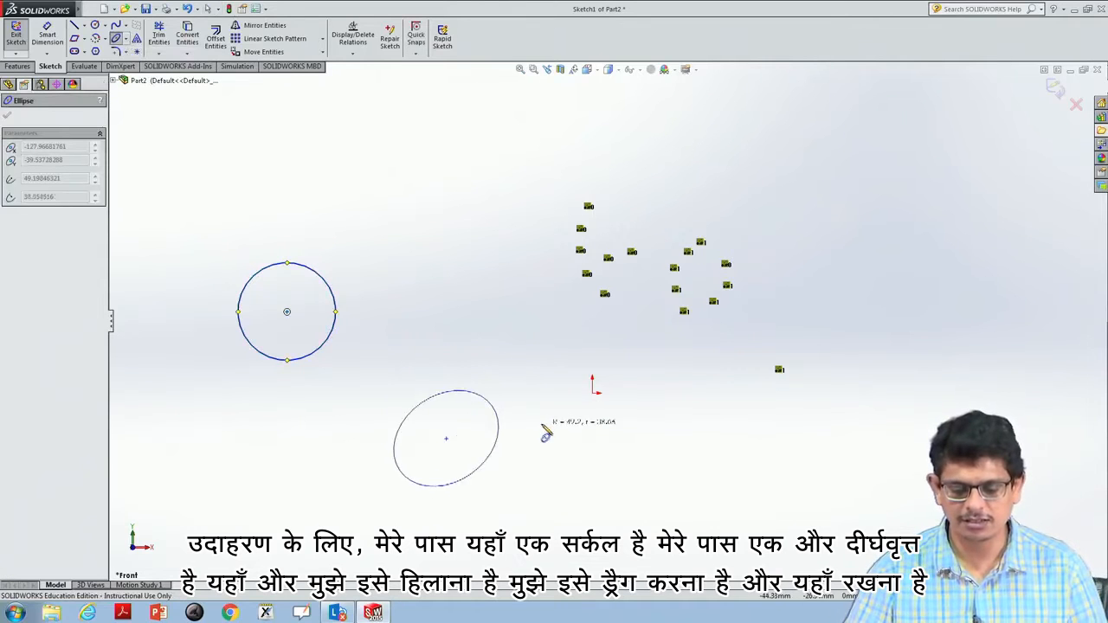
click(533, 418)
key(Escape)
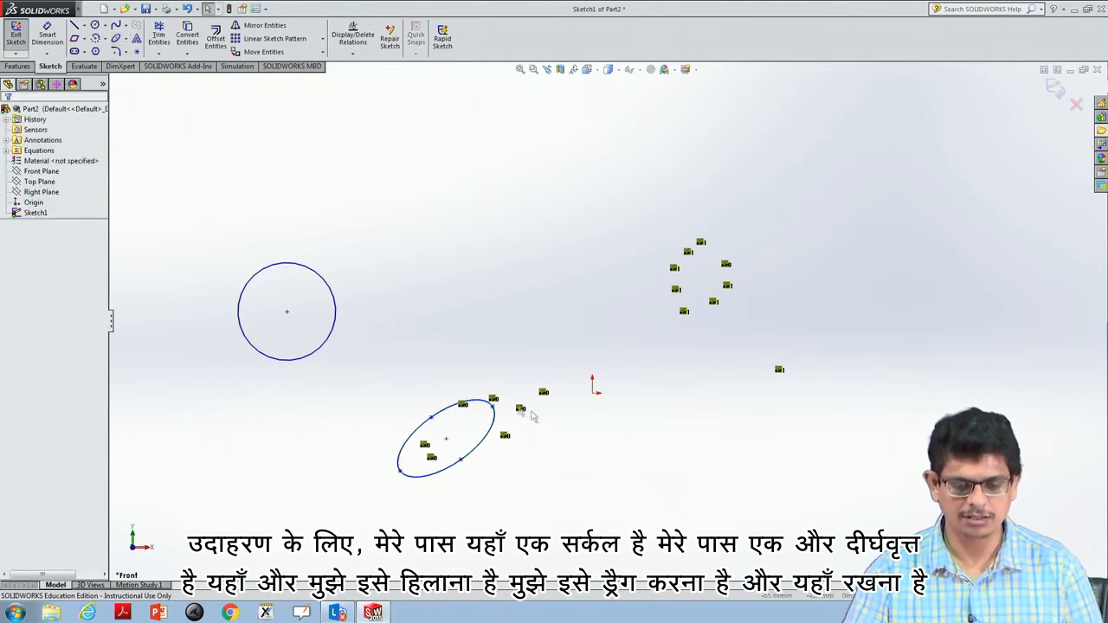
Move the circle with Move Entities, from a point on its edge to just above and right of the ellipse.
drag(218, 396, 381, 228)
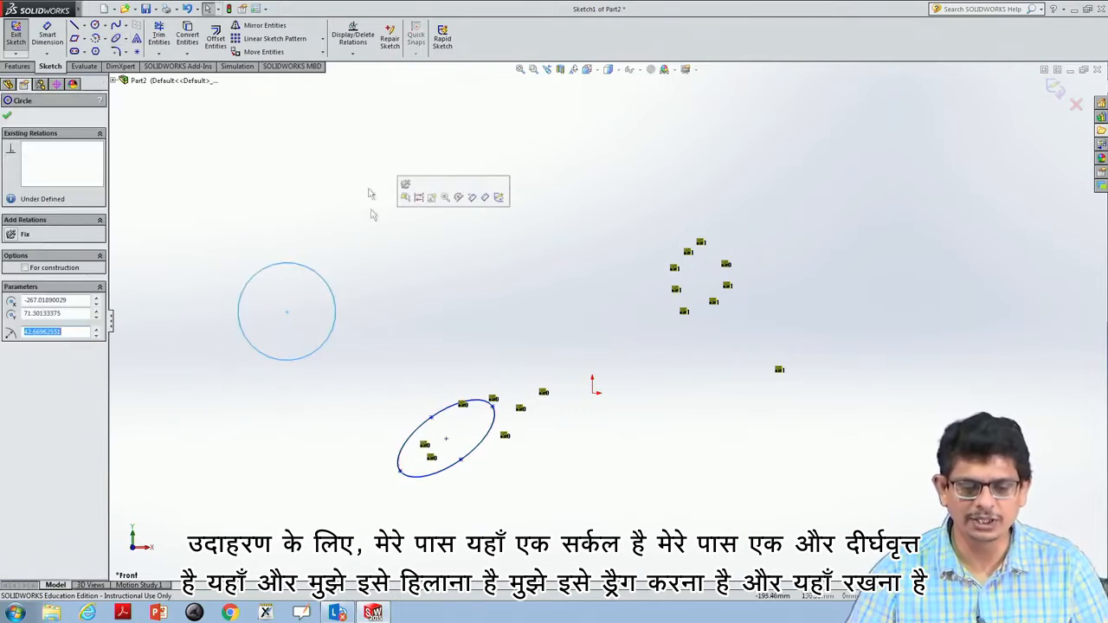
click(322, 52)
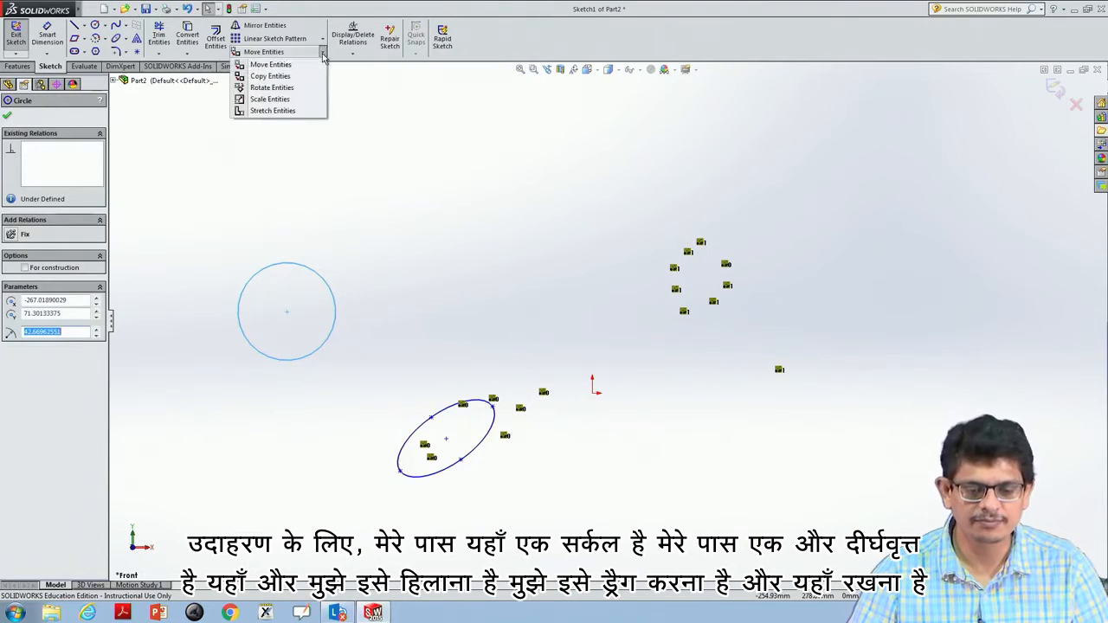
click(271, 65)
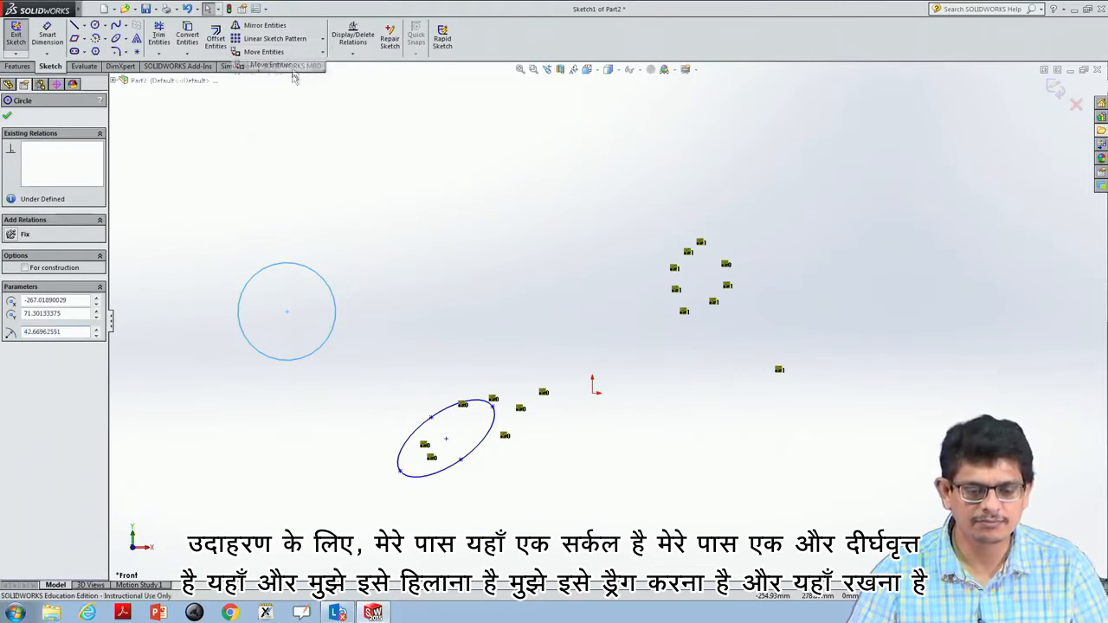
click(308, 269)
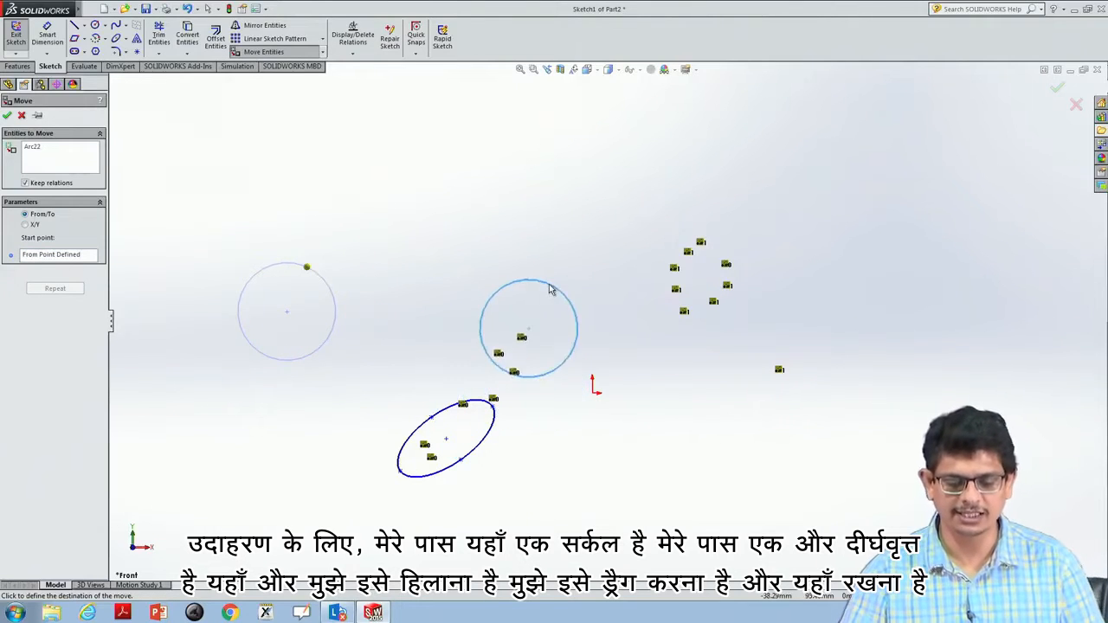
click(557, 300)
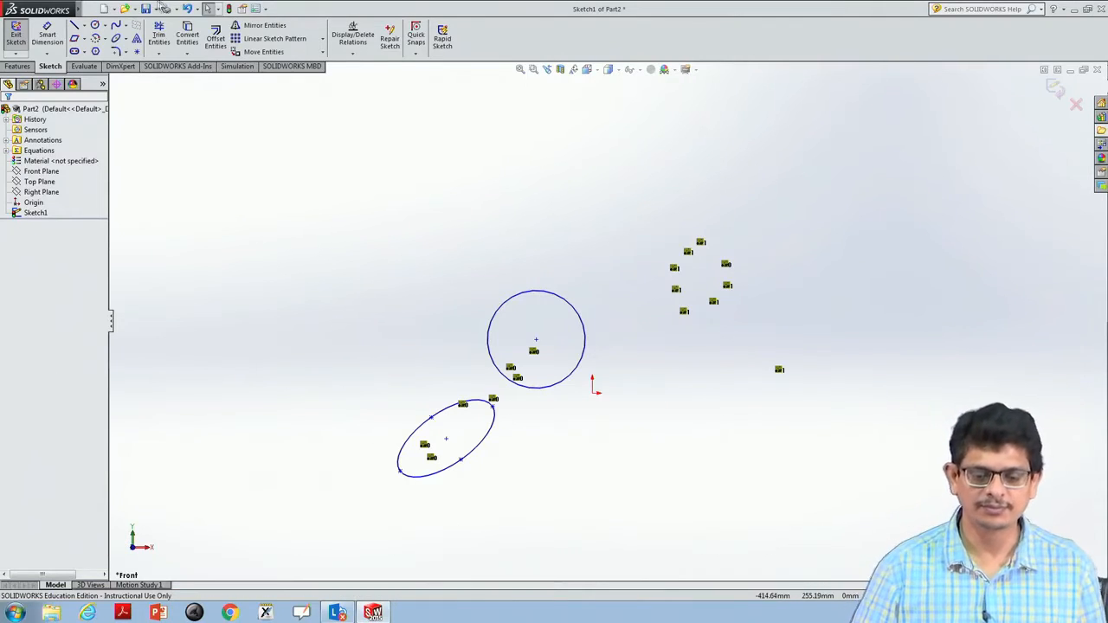
Clear the circle and ellipse from the sketch and add the sketch text "Coimputer" at the origin.
drag(315, 549, 840, 132)
key(Delete)
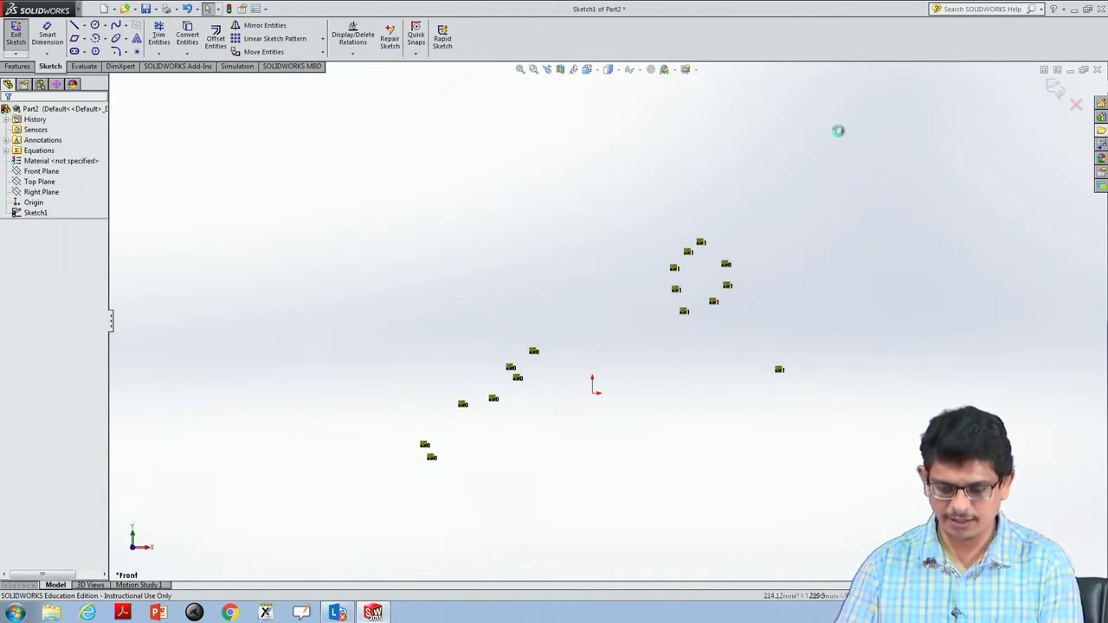
click(137, 41)
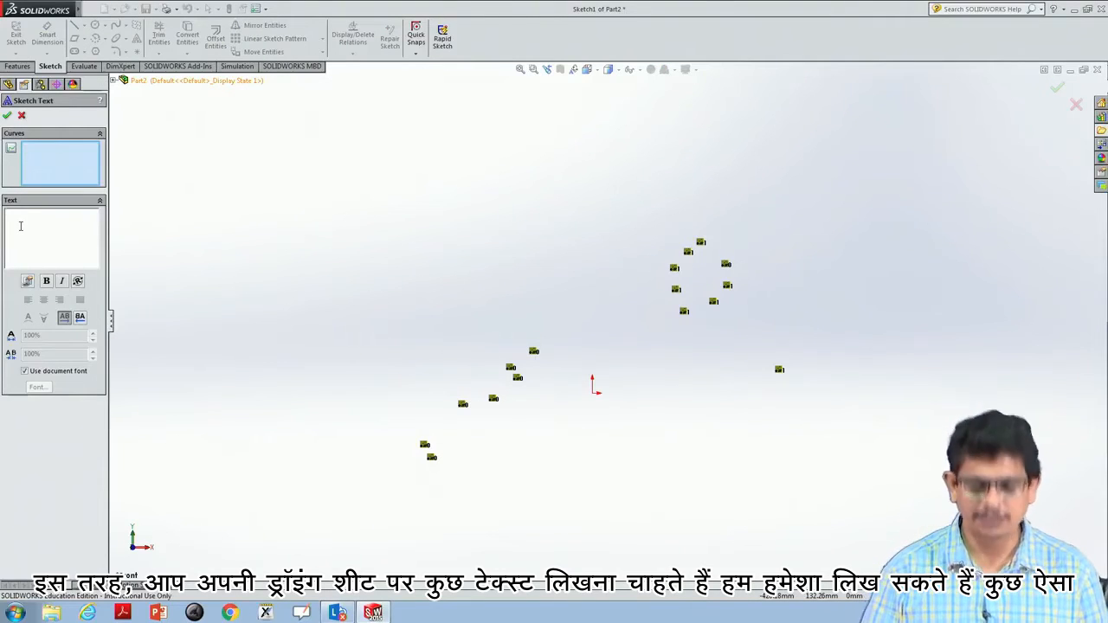
text(c)
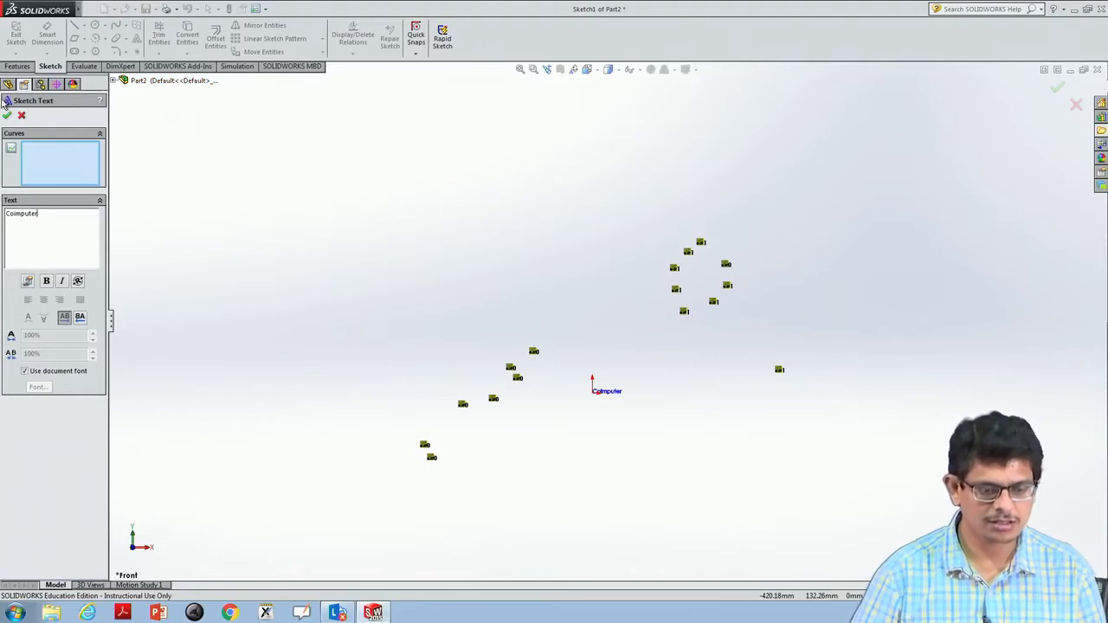
click(7, 116)
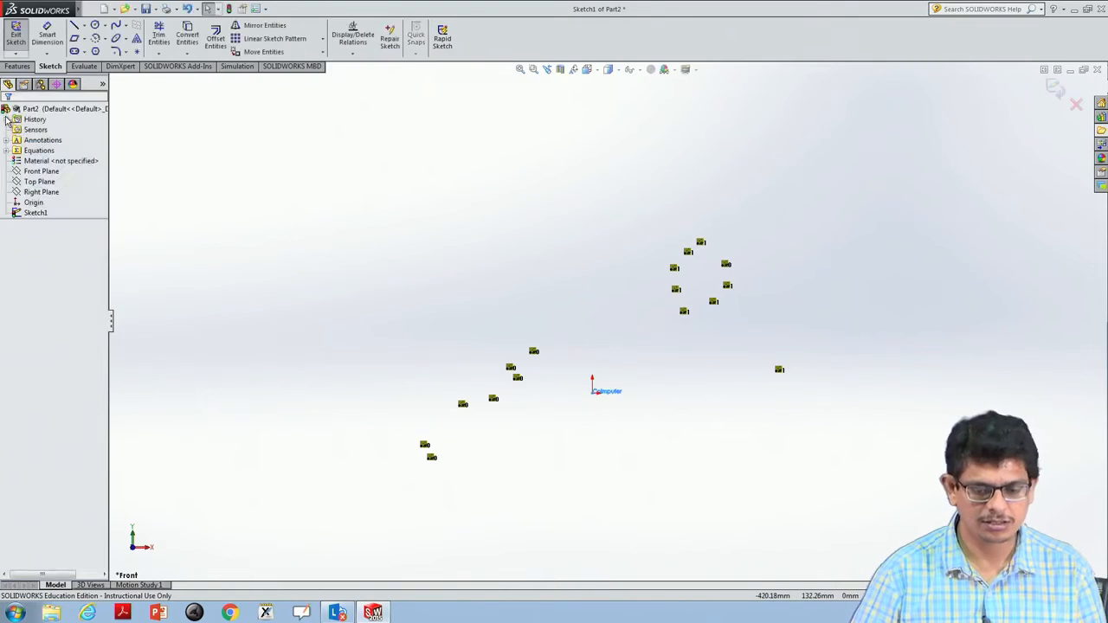
Zoom in on the sketch text and orient the view normal to the Front Plane.
click(615, 395)
click(35, 213)
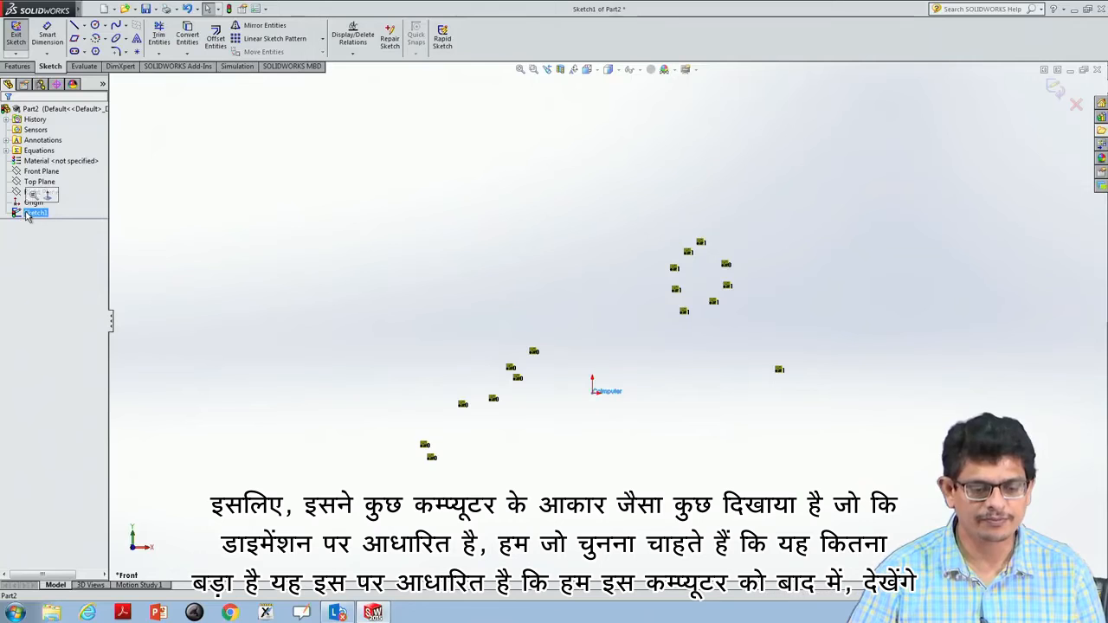
click(628, 387)
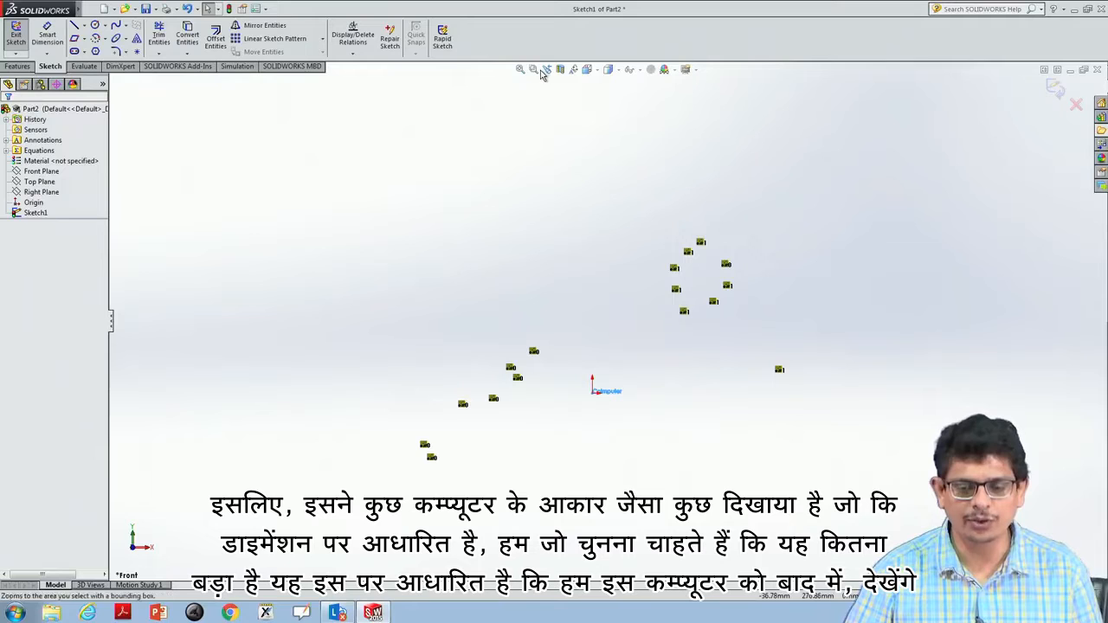
mouse_move(637, 359)
mouse_down()
mouse_move(595, 386)
mouse_move(636, 378)
mouse_up()
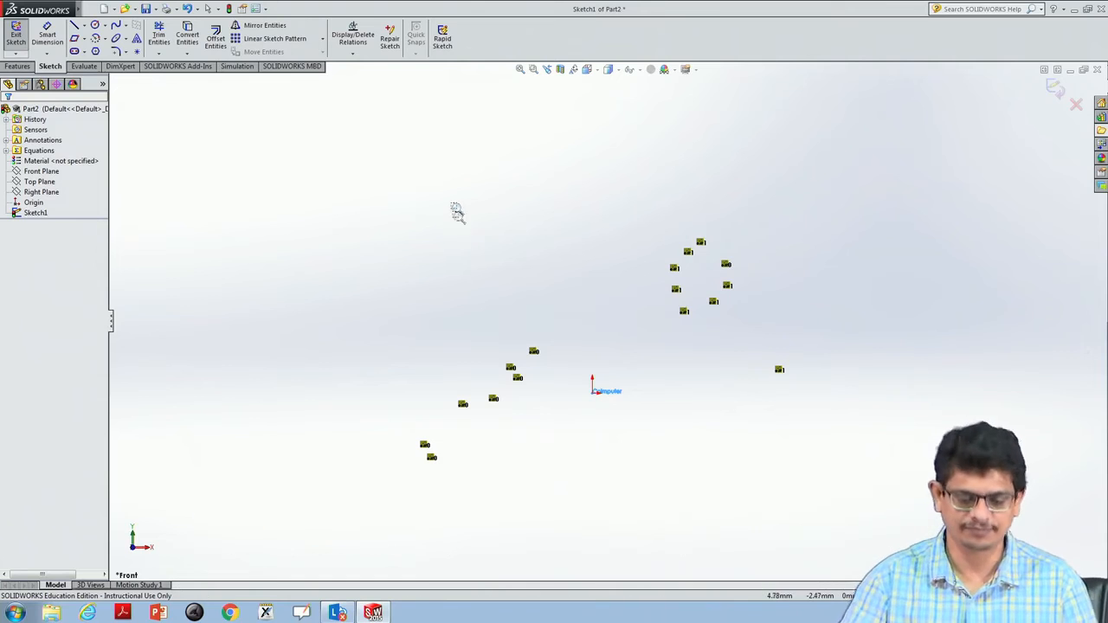
key(Escape)
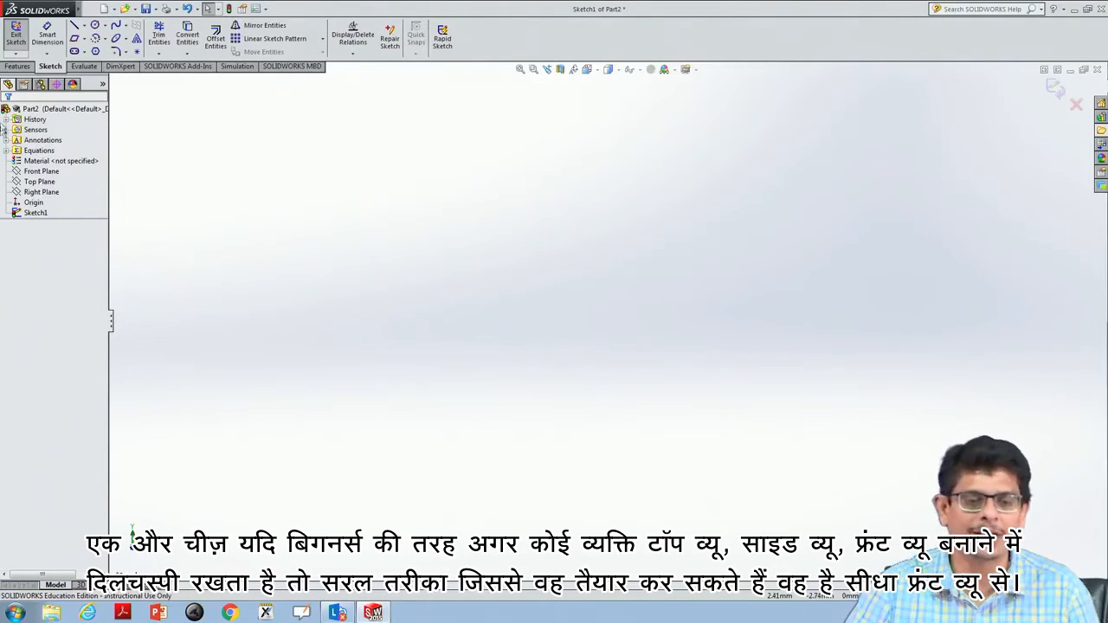
click(41, 170)
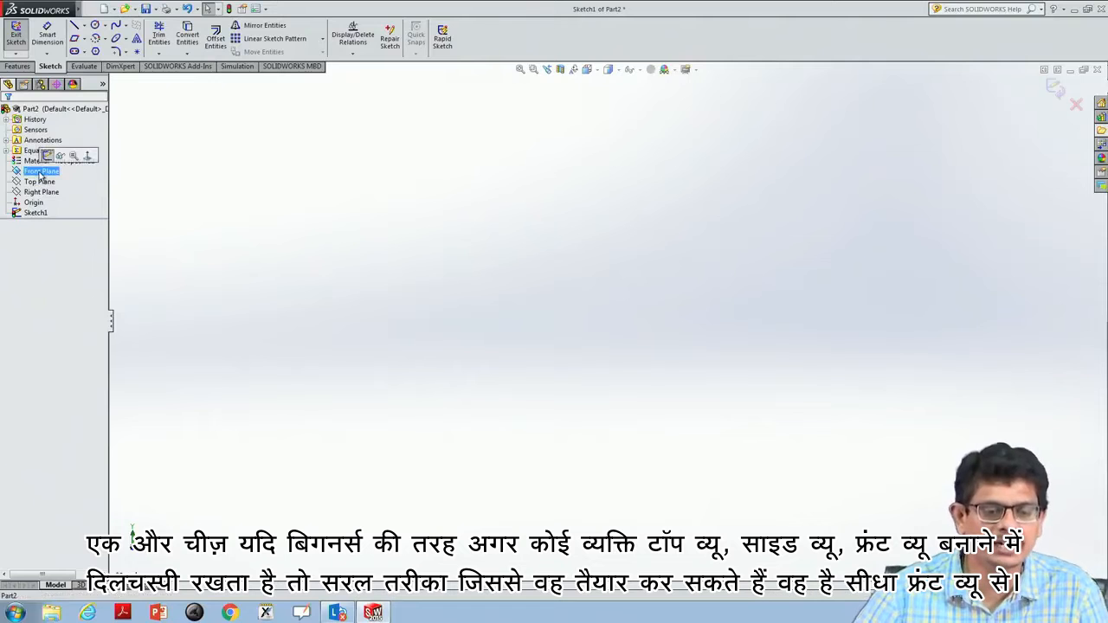
click(88, 156)
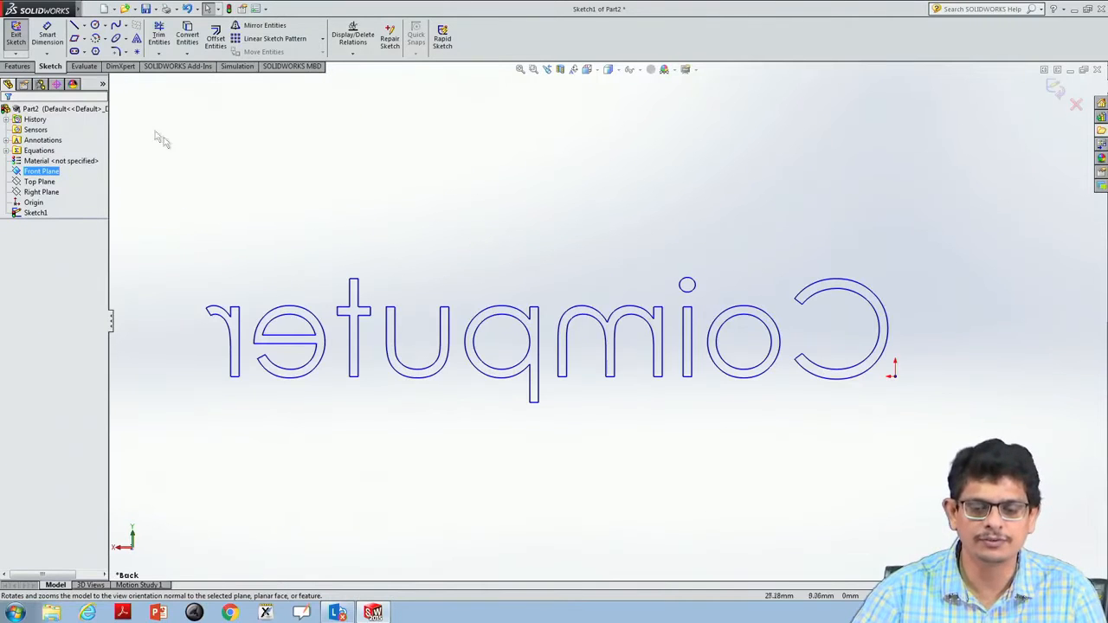
Delete the sketch text and flip the view to the opposite side, normal to the Front Plane.
mouse_move(175, 438)
mouse_down()
mouse_move(866, 250)
mouse_move(938, 200)
mouse_up()
key(Delete)
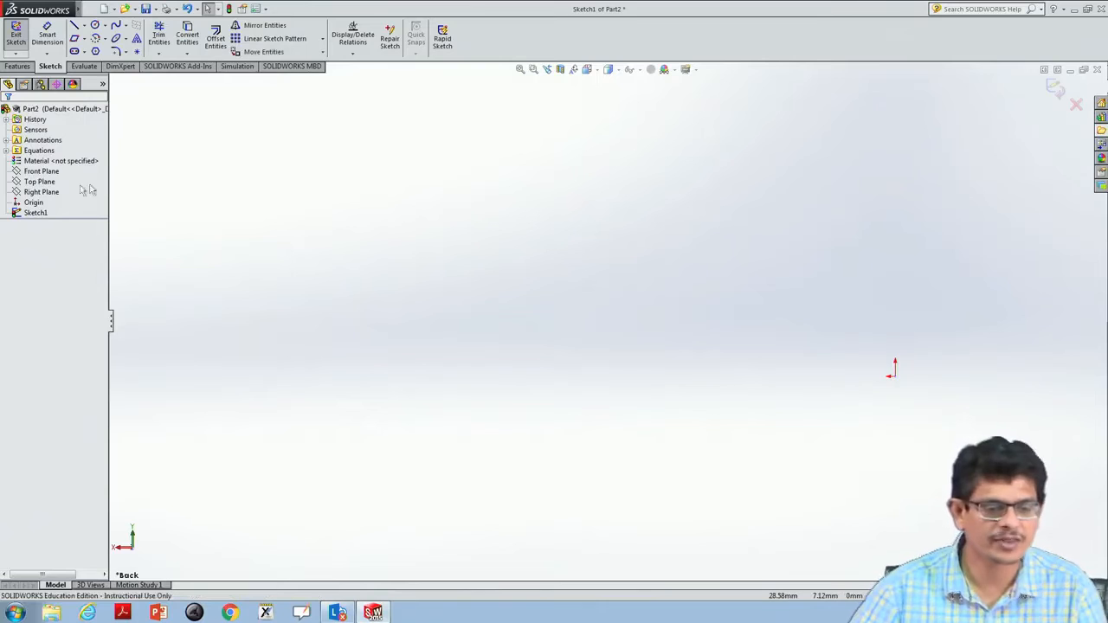
click(39, 171)
right_click(29, 176)
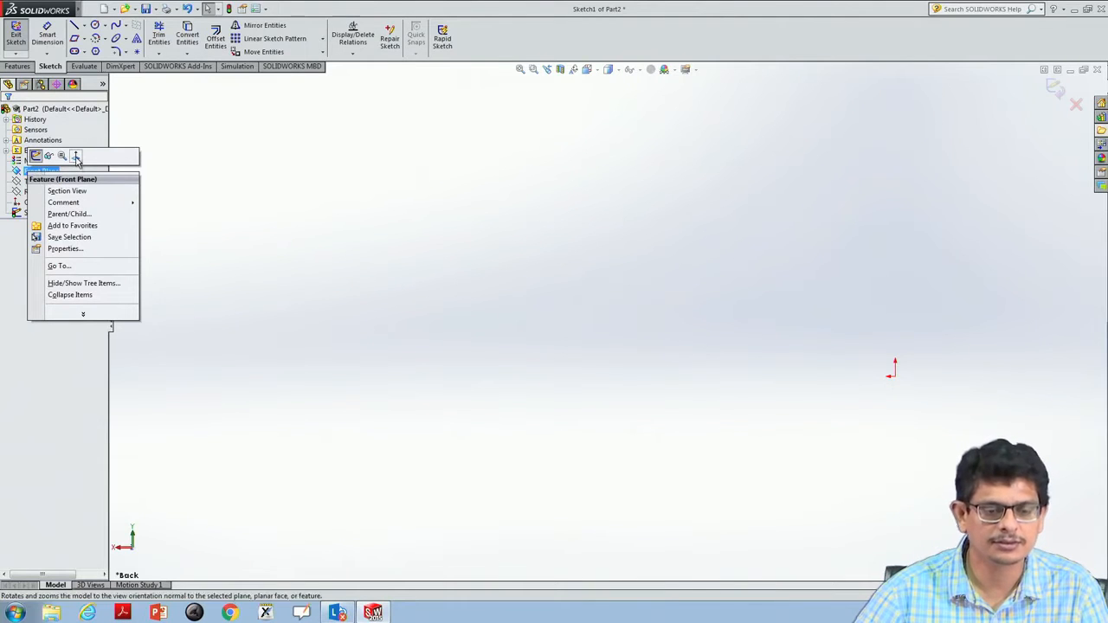
click(69, 155)
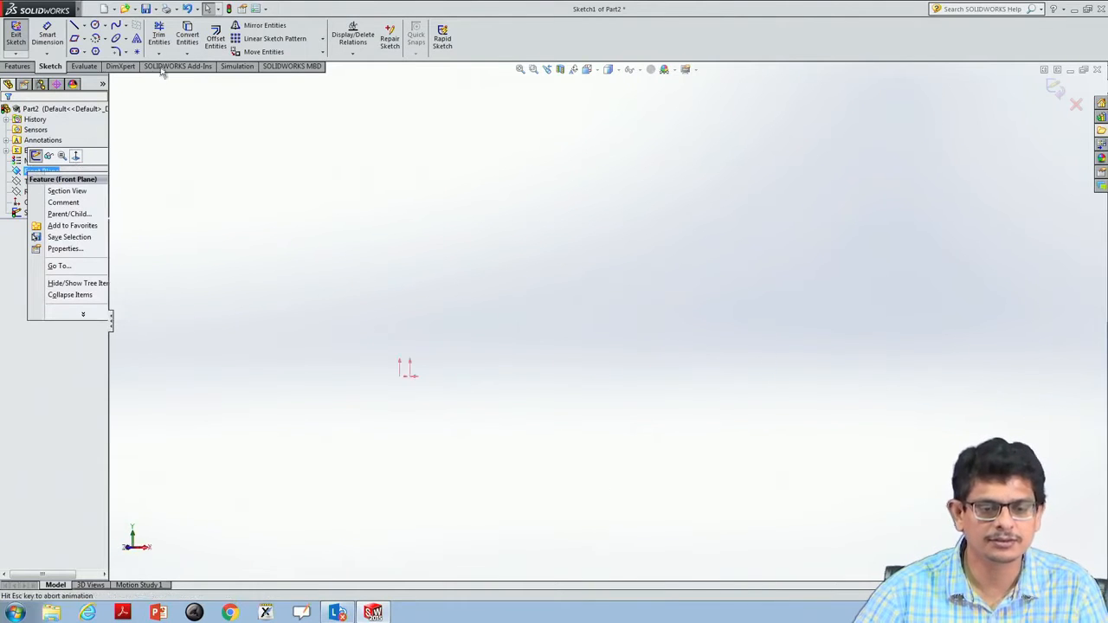
Sketch a closed L-shaped line profile from the origin, about 3.1 mm wide and 2.7 mm high, with a 1.2 mm wide upright at its right end.
click(84, 25)
click(100, 38)
click(321, 374)
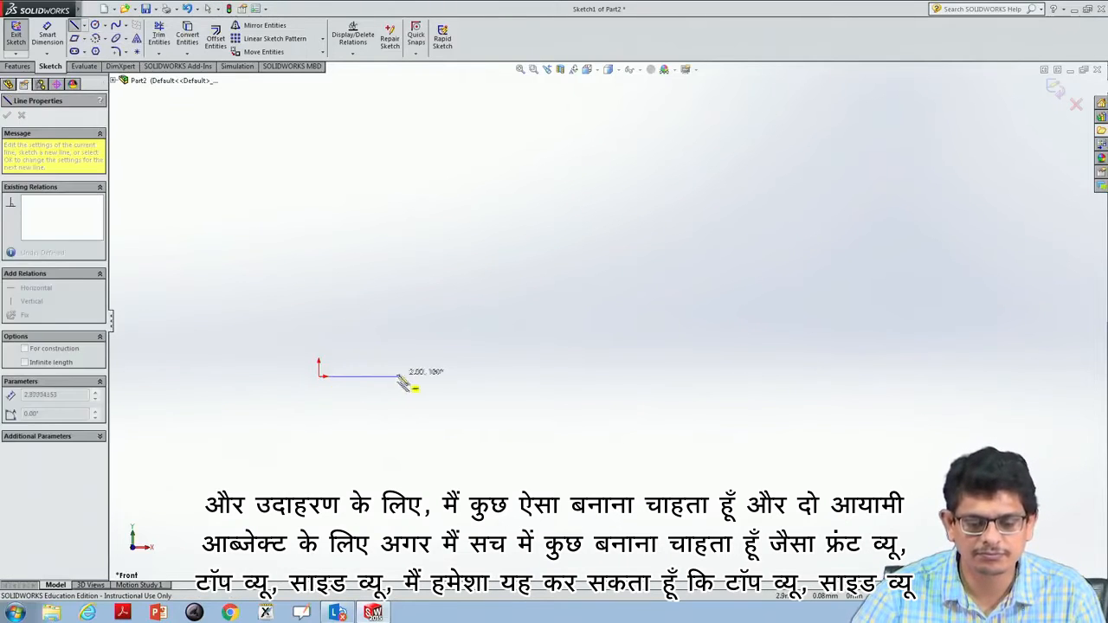
click(405, 375)
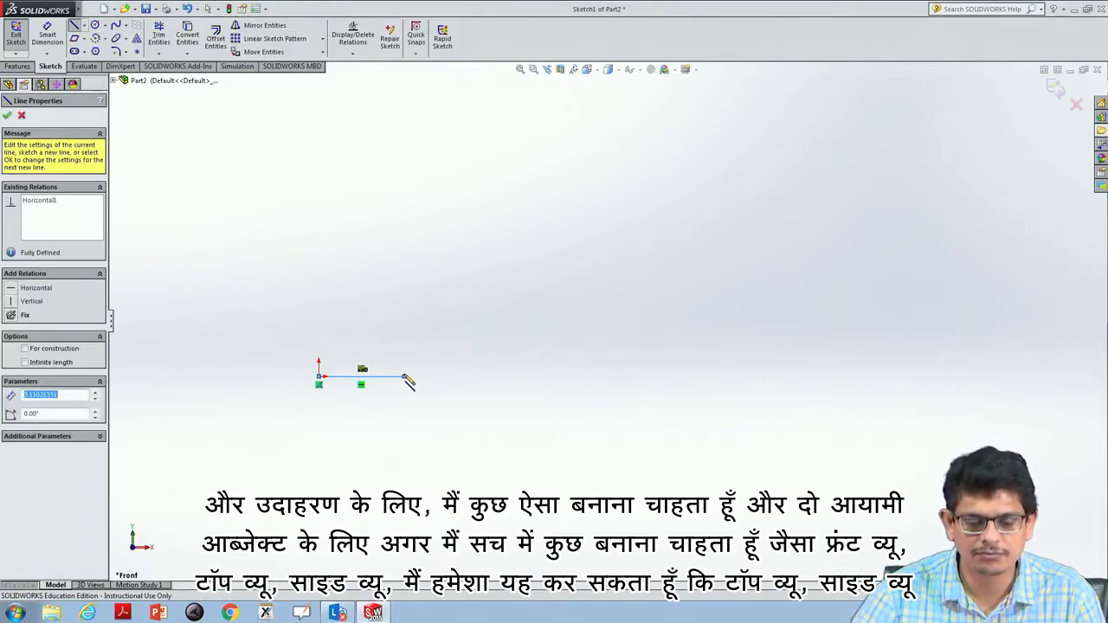
click(404, 303)
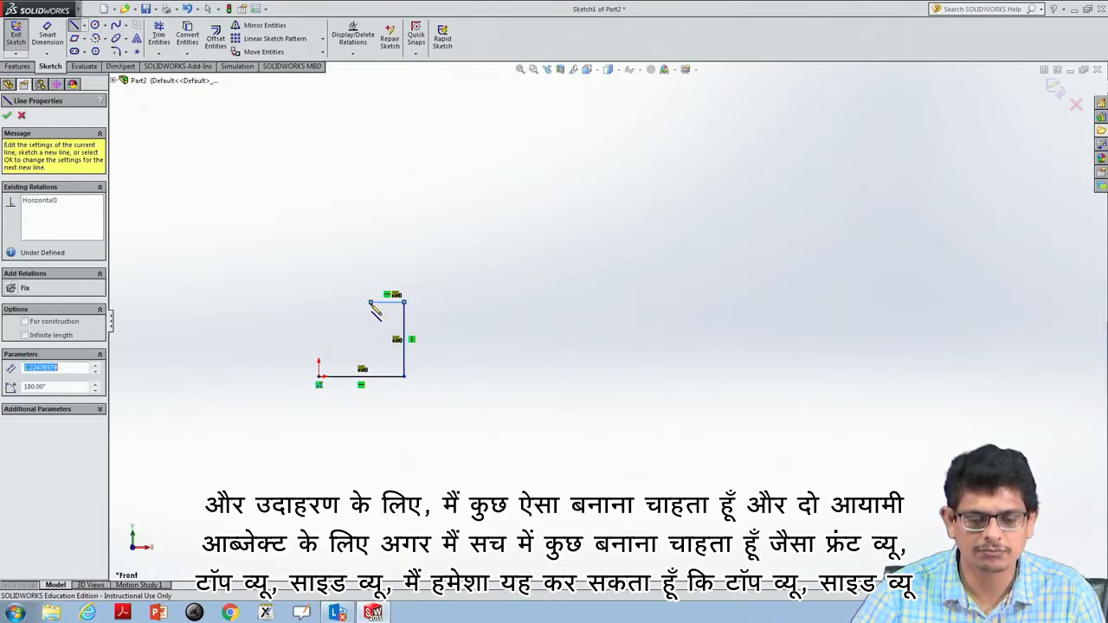
click(371, 304)
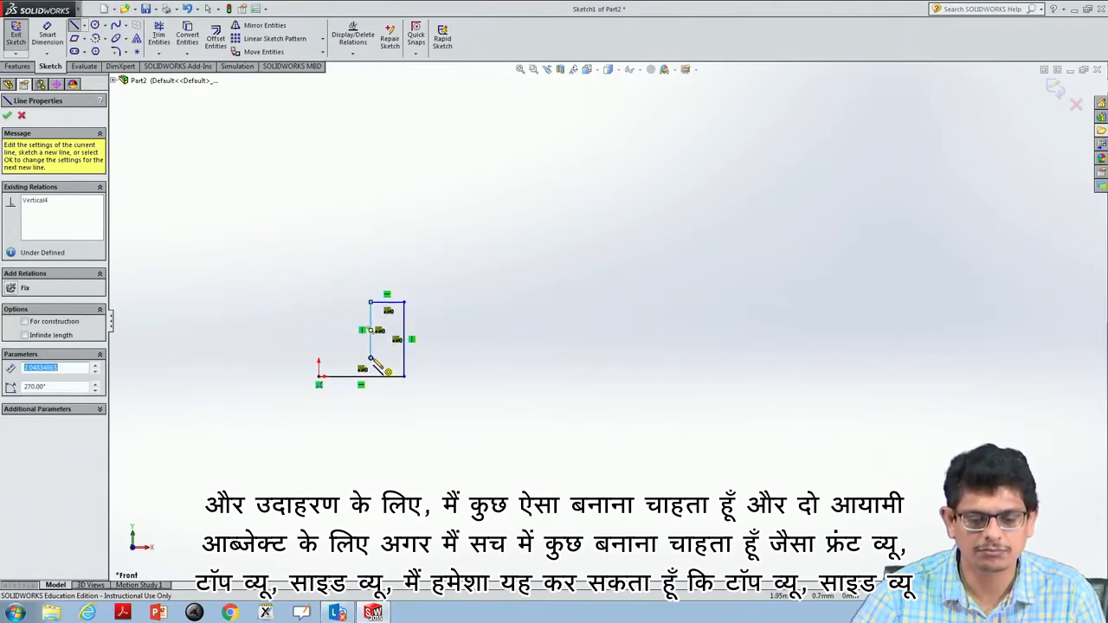
click(370, 358)
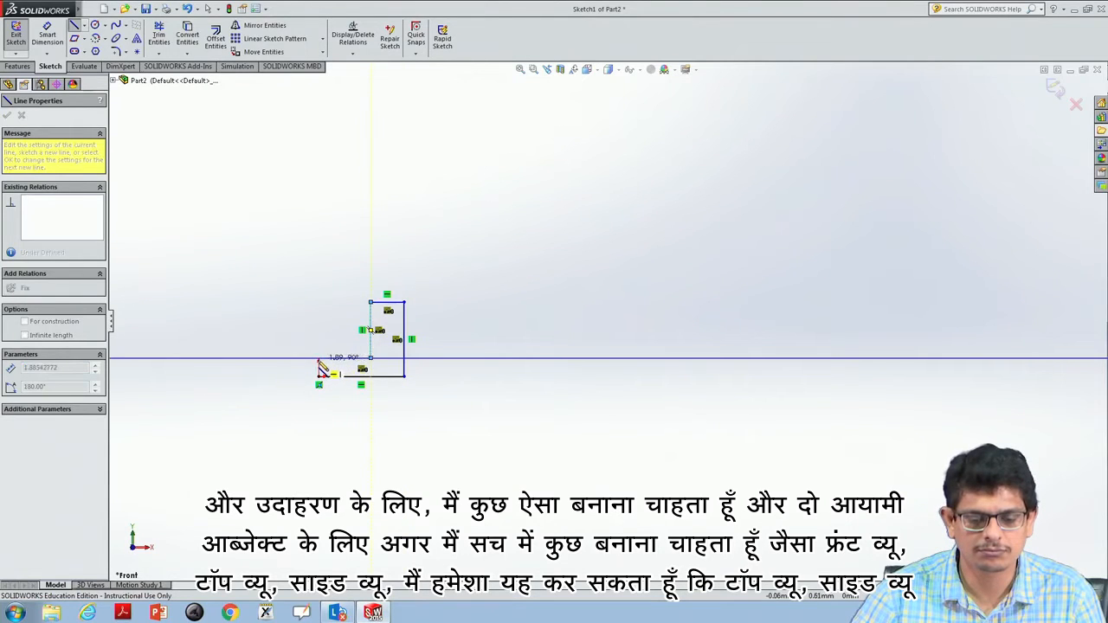
click(318, 357)
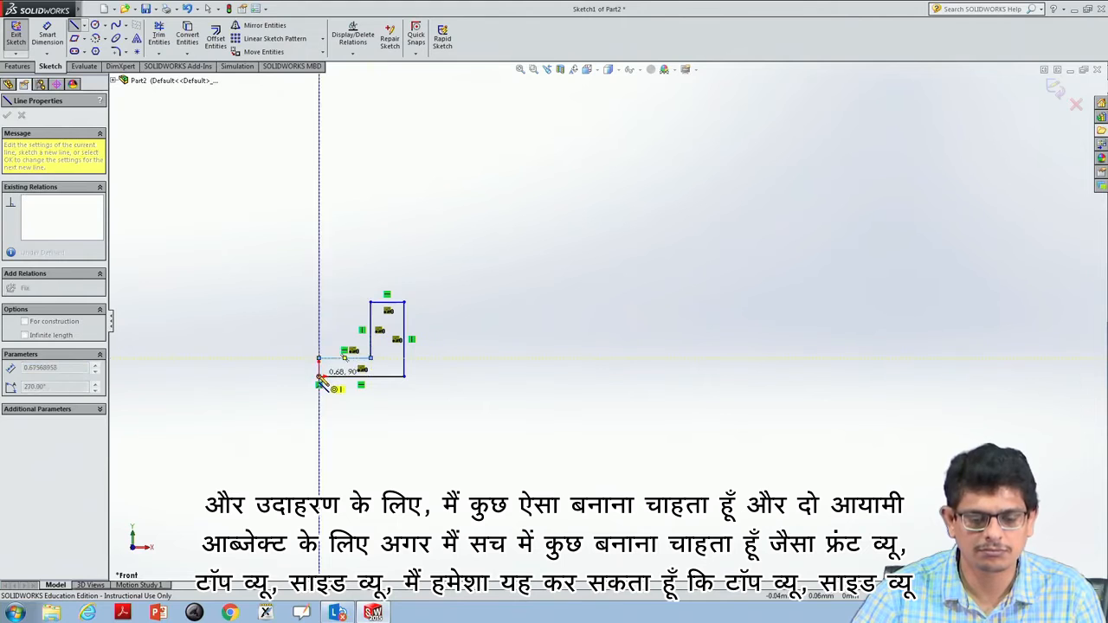
click(319, 376)
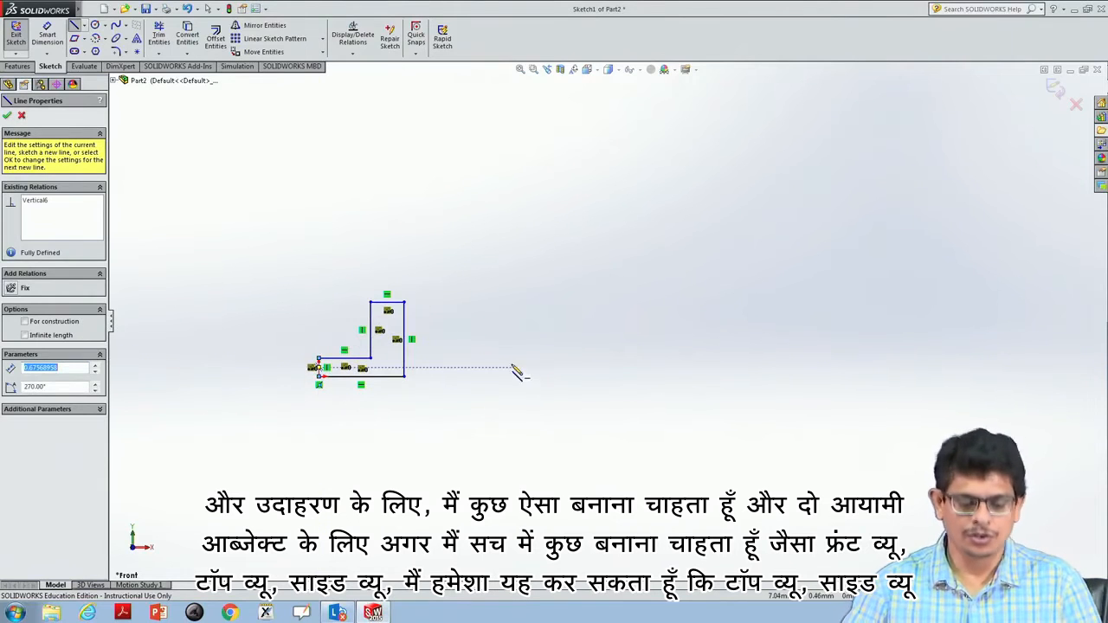
key(Escape)
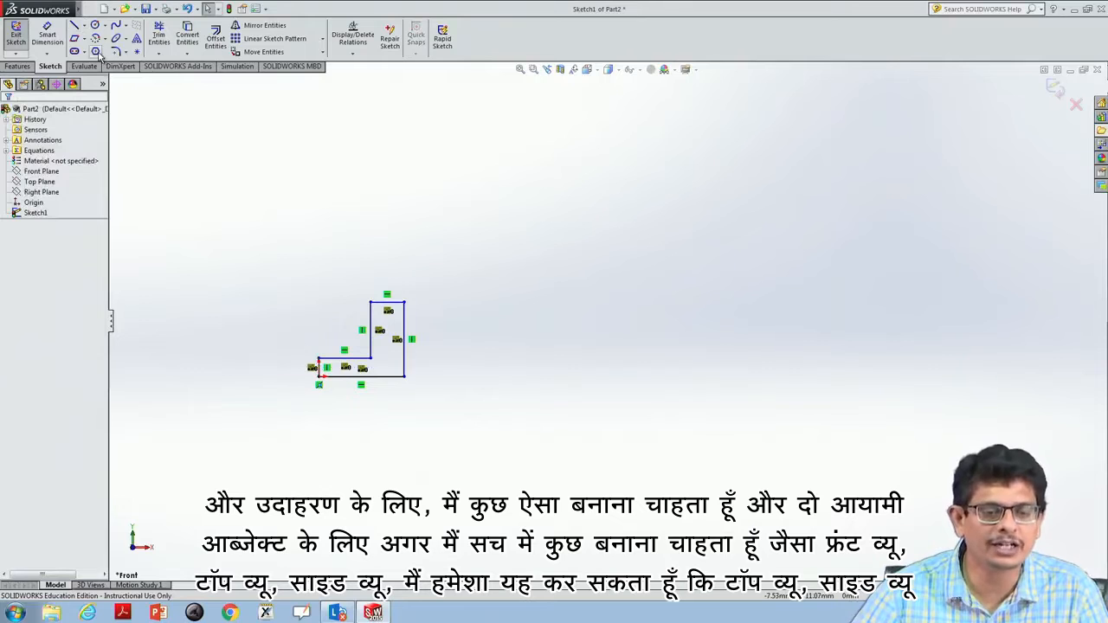
Sketch the top view with lines directly below the L-shaped profile, as a closed square of about 3.1 mm aligned with its sides.
click(84, 26)
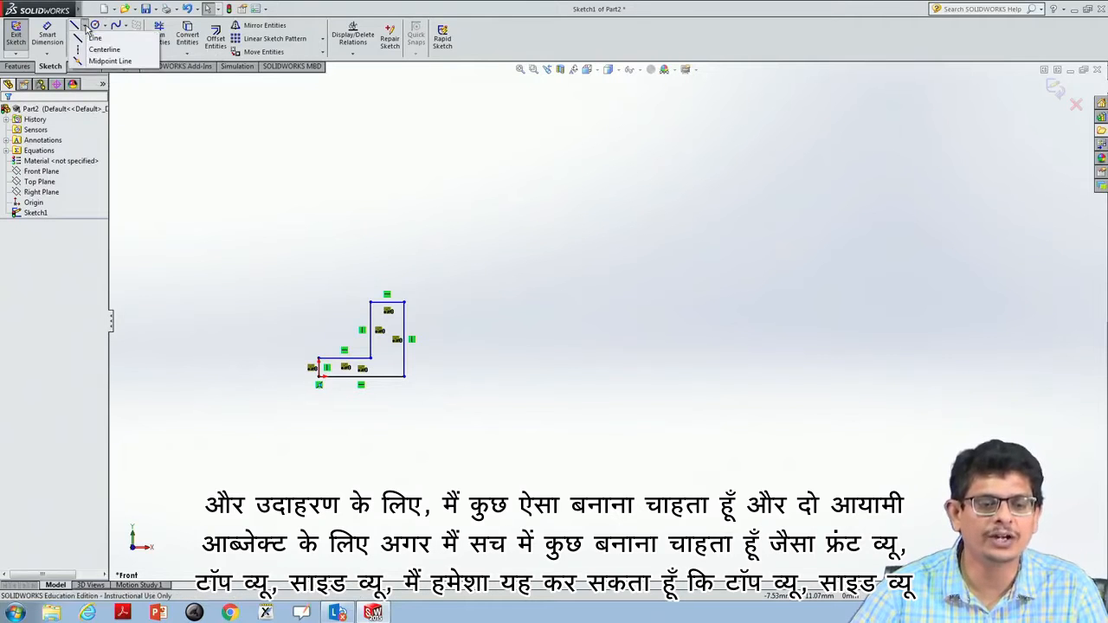
click(90, 40)
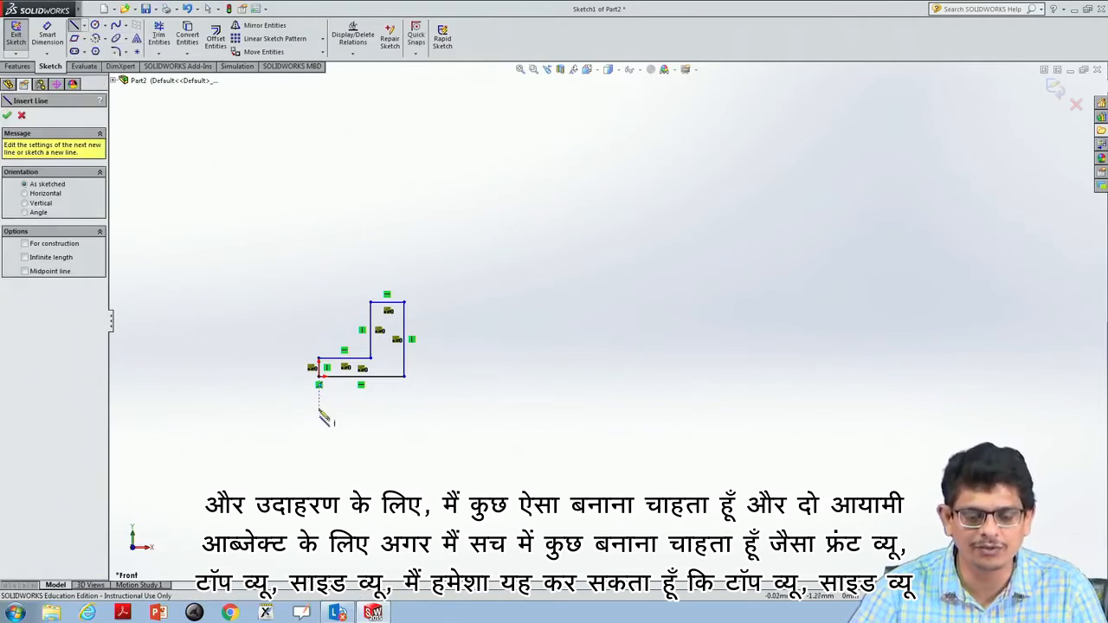
click(318, 417)
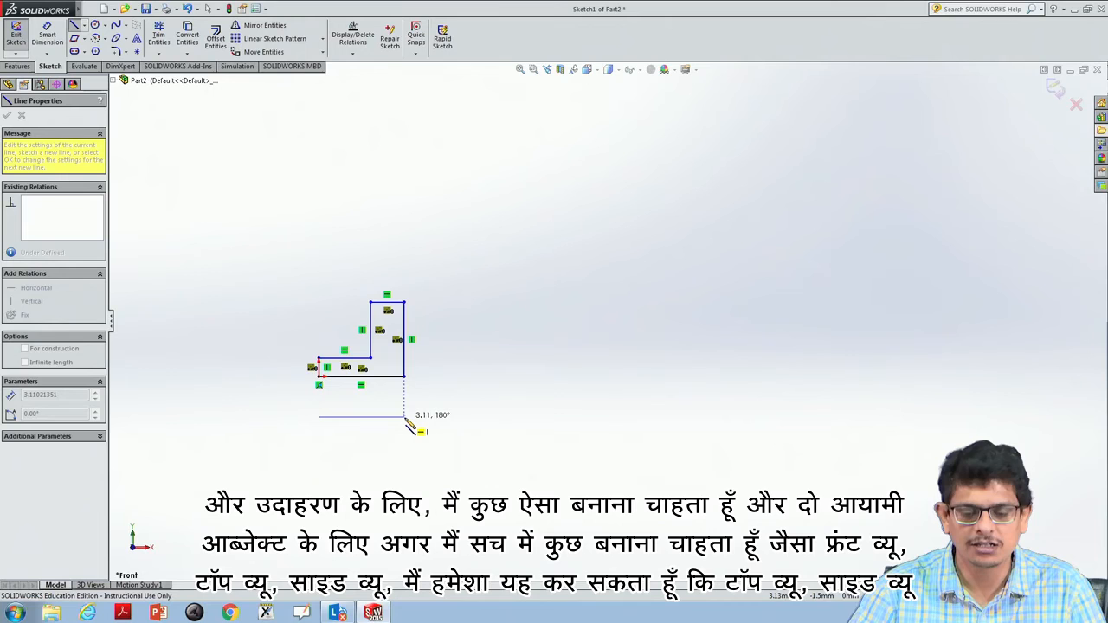
click(404, 417)
click(405, 500)
click(318, 500)
click(319, 417)
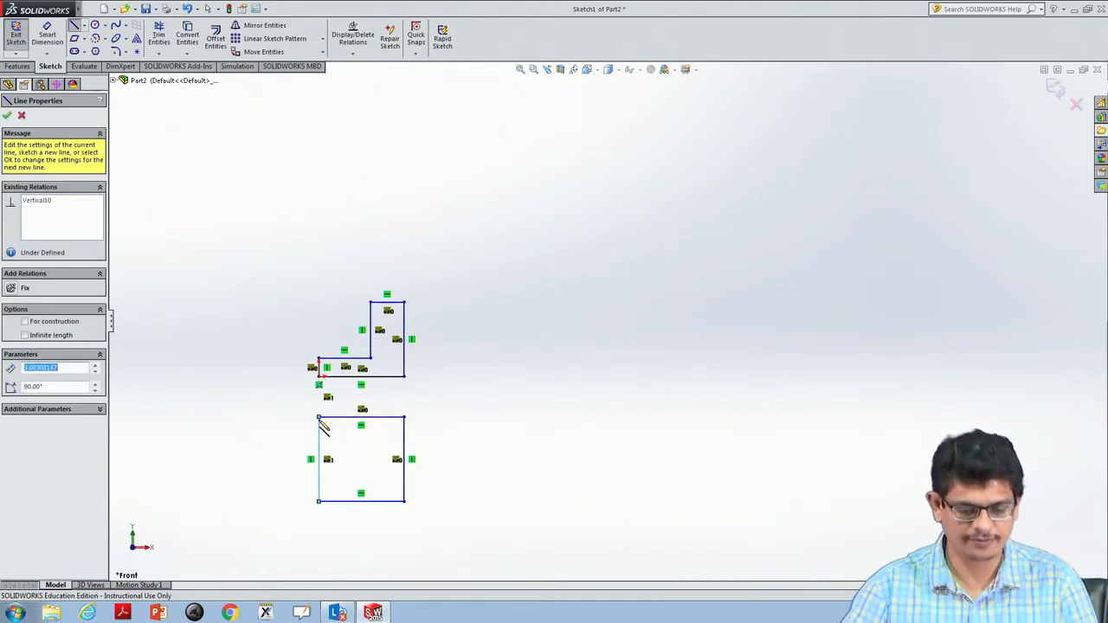
Sketch the side view with lines beside the L-shaped profile, as a closed rectangle about 2.7 mm high aligned with its base and top edge.
click(85, 26)
click(94, 38)
click(84, 26)
click(95, 37)
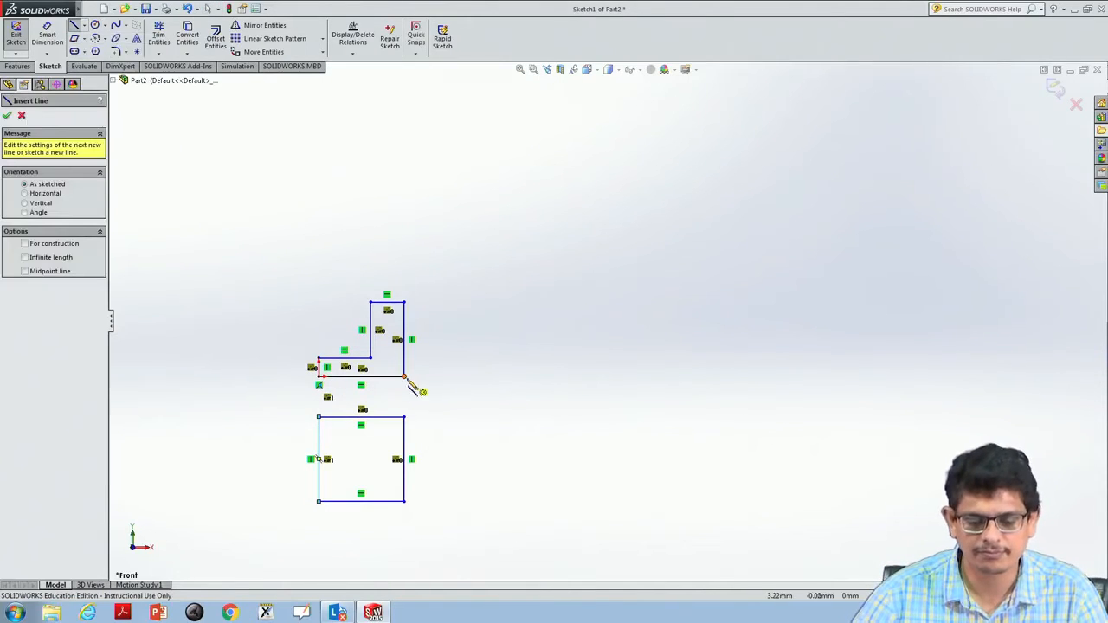
click(458, 376)
click(552, 377)
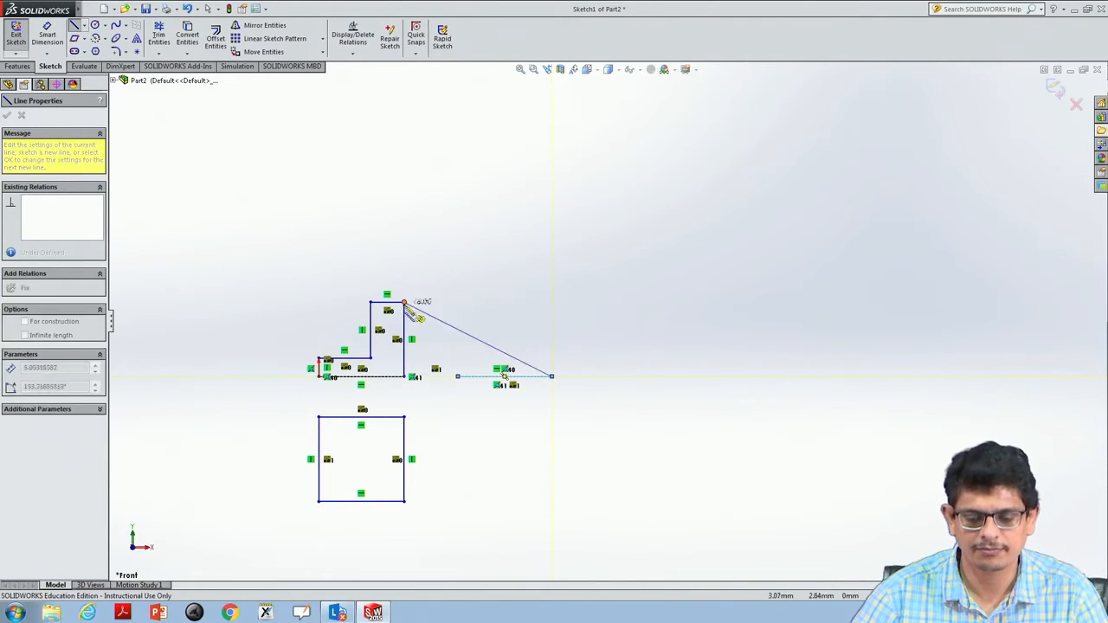
click(552, 302)
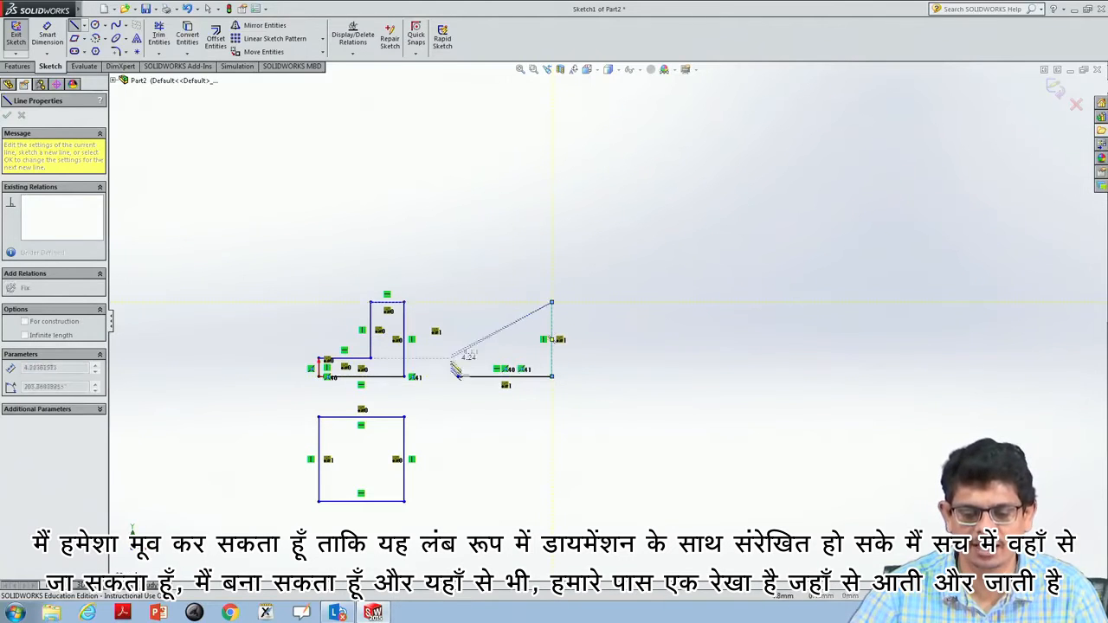
click(458, 303)
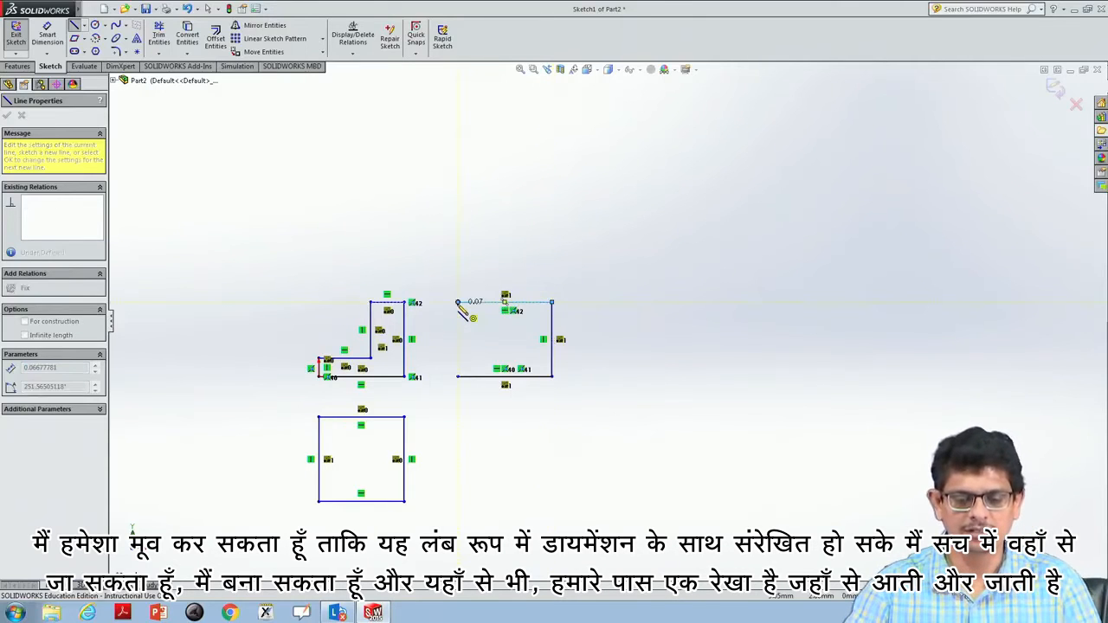
click(458, 376)
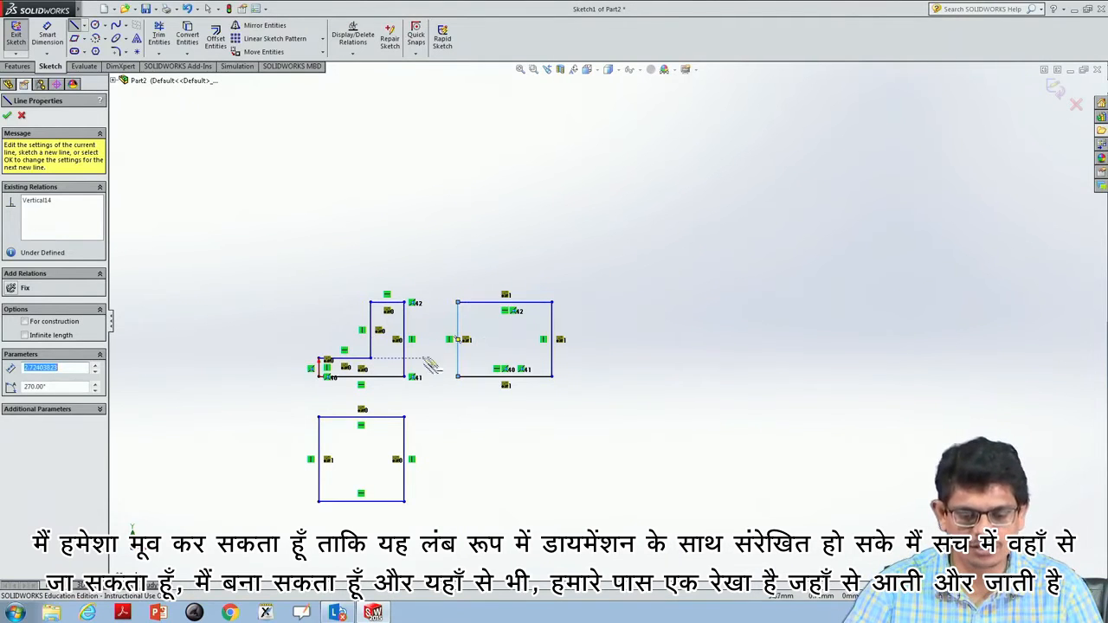
Draw a horizontal line across the side-view rectangle, level with the step of the L-shaped profile.
click(458, 358)
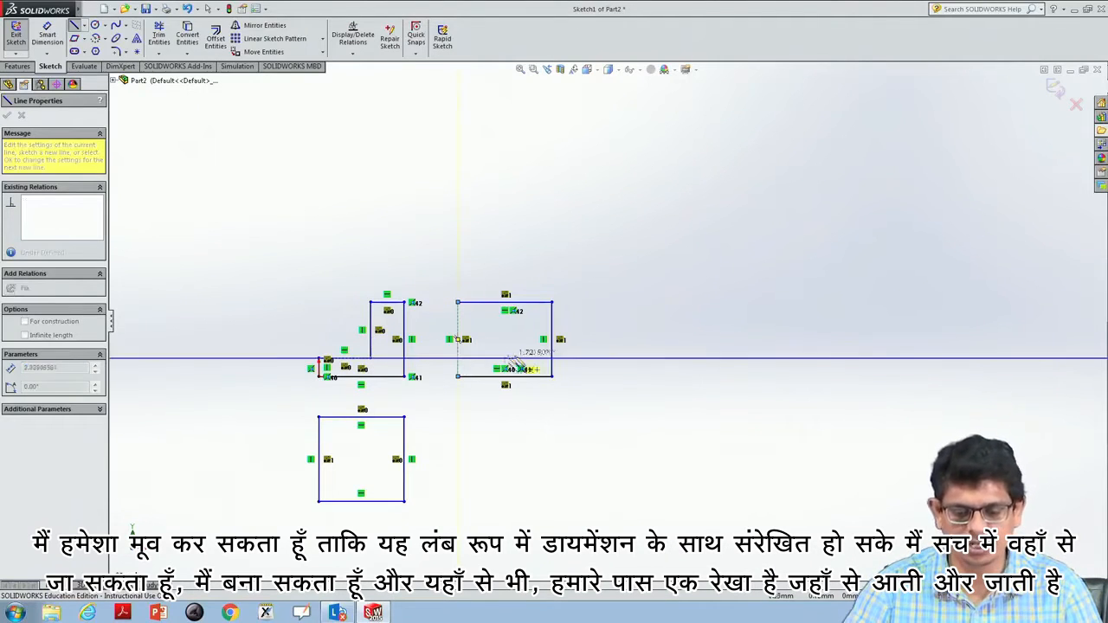
click(551, 358)
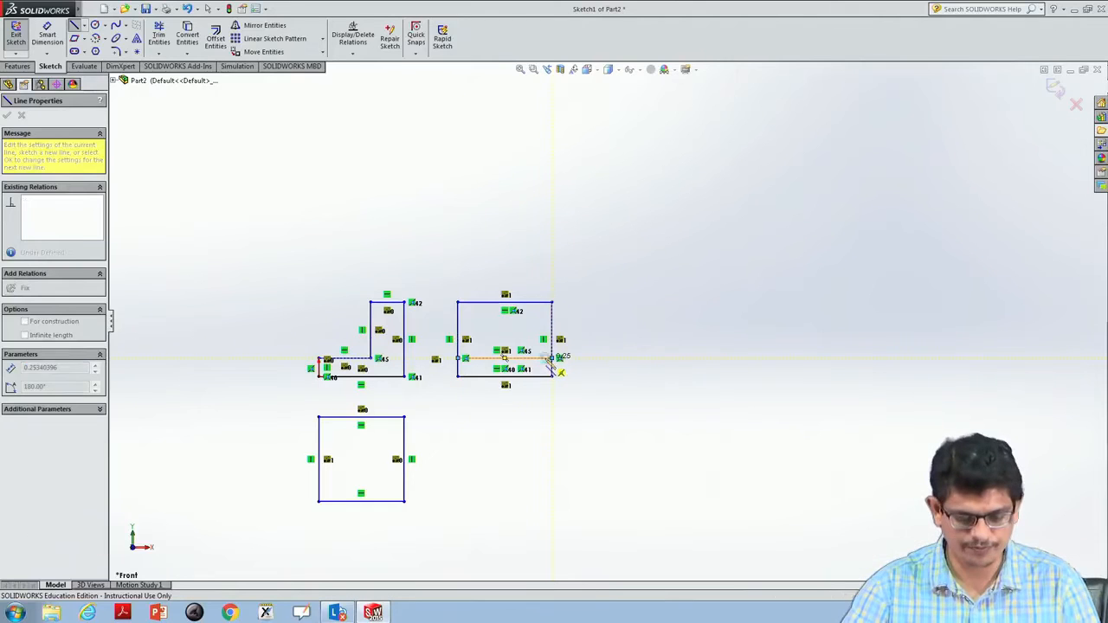
key(Escape)
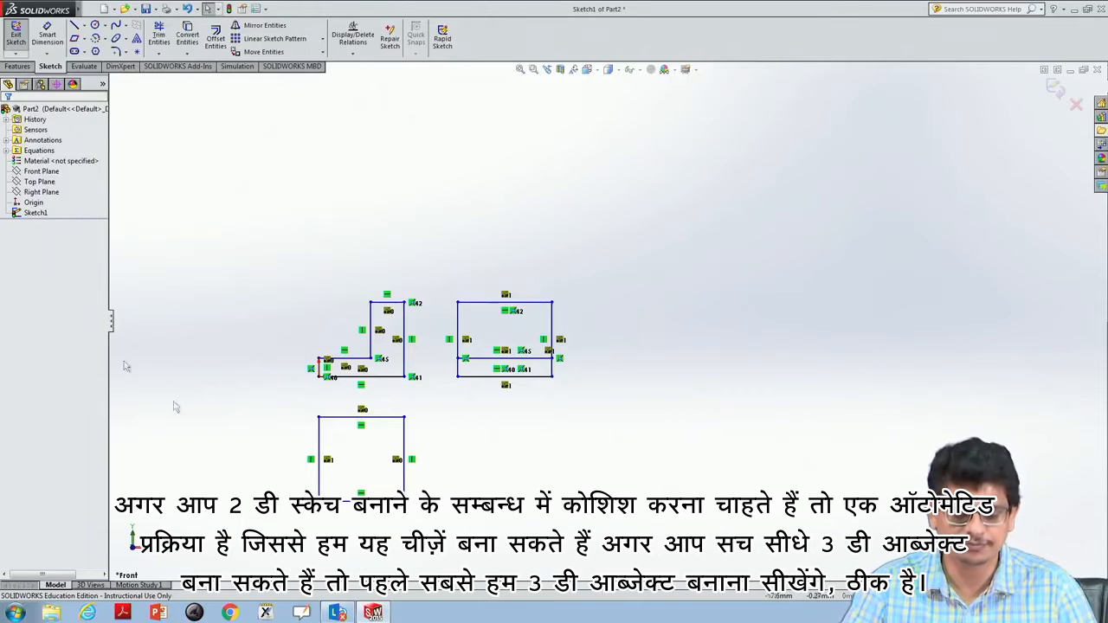
Delete all three sketched views and exit the sketch, discarding its changes.
mouse_move(236, 550)
mouse_down()
mouse_move(572, 348)
mouse_move(611, 244)
mouse_up()
key(Delete)
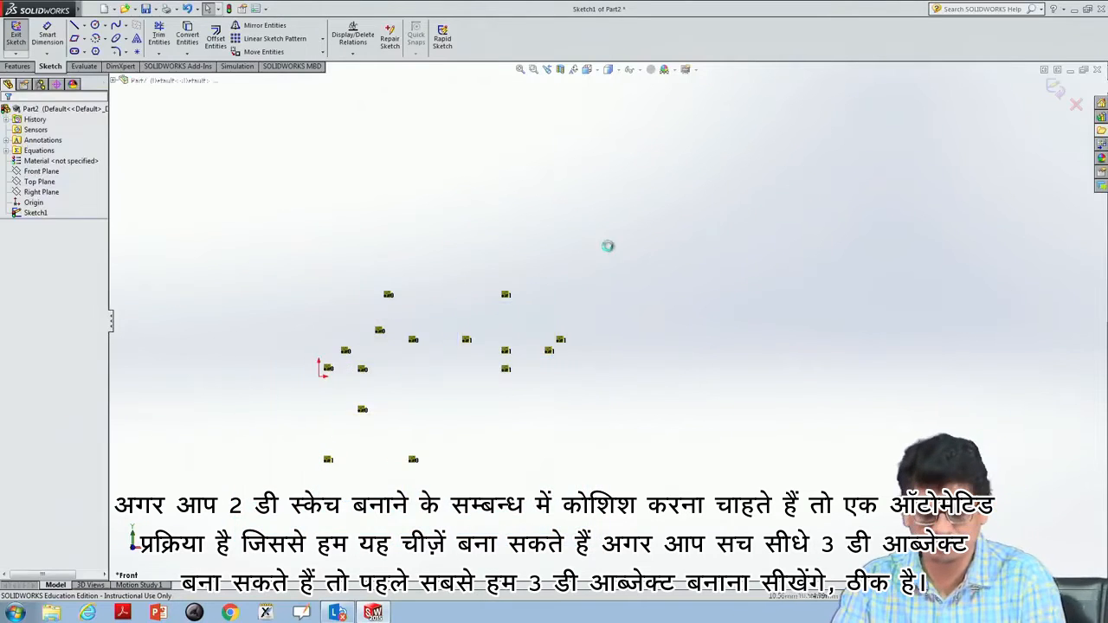
click(1078, 107)
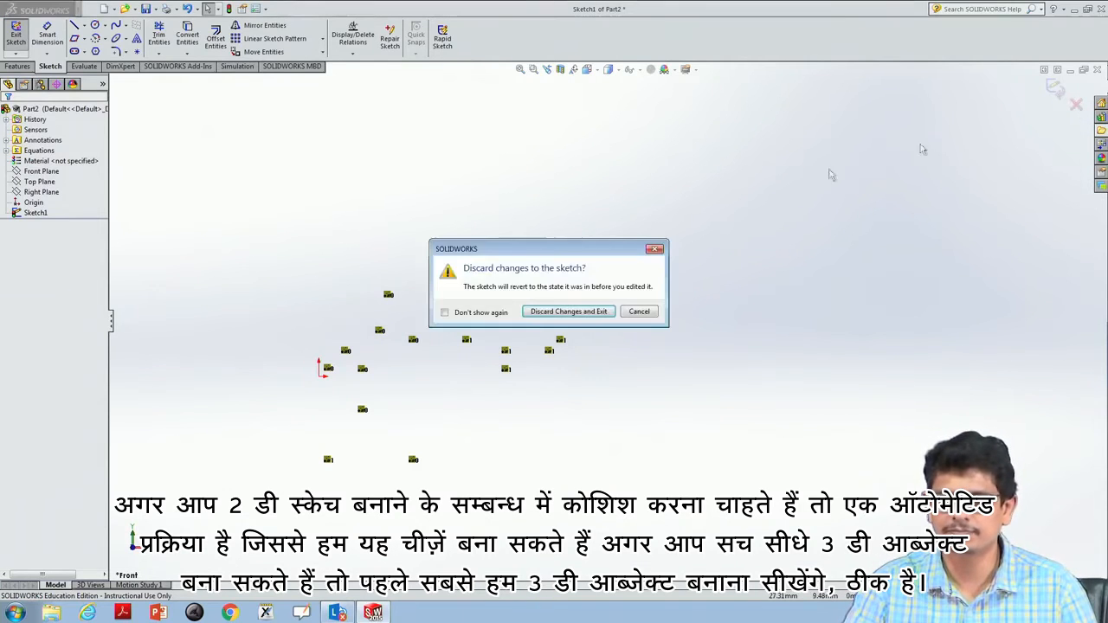
click(545, 319)
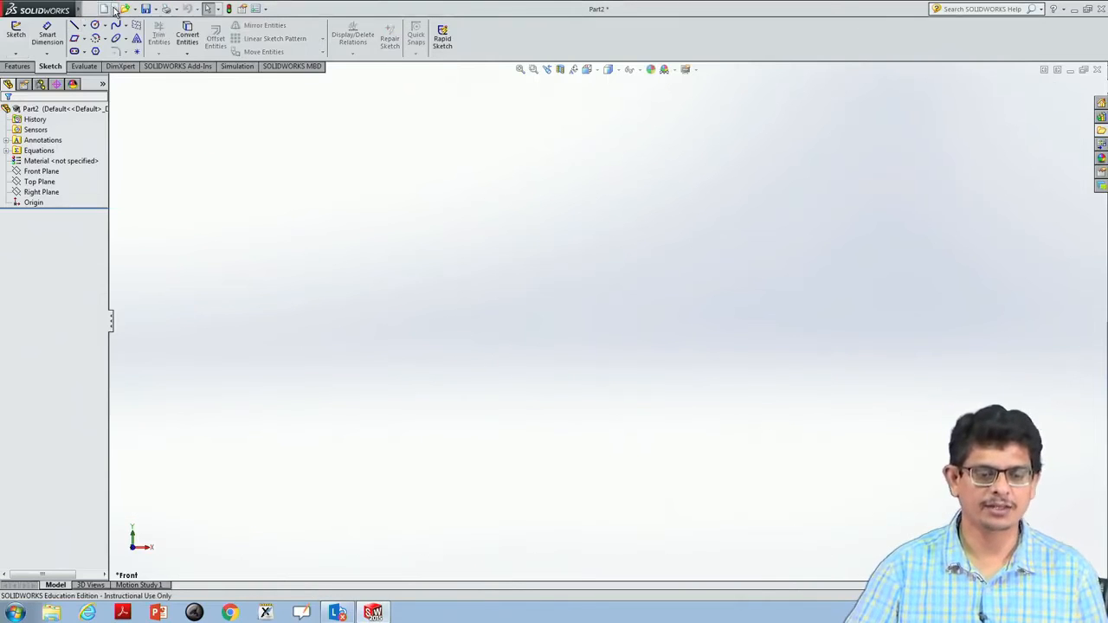
Sketch a horizontal straight slot on the Front Plane through the origin, about 92 mm between arc centres and 69 mm wide.
click(45, 172)
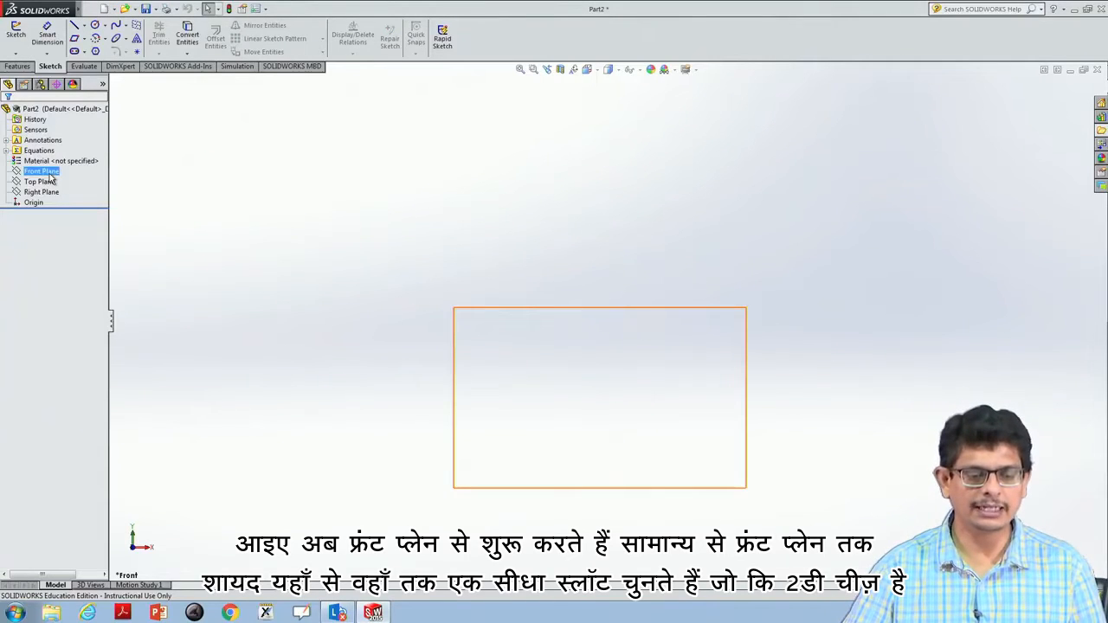
right_click(47, 173)
click(98, 159)
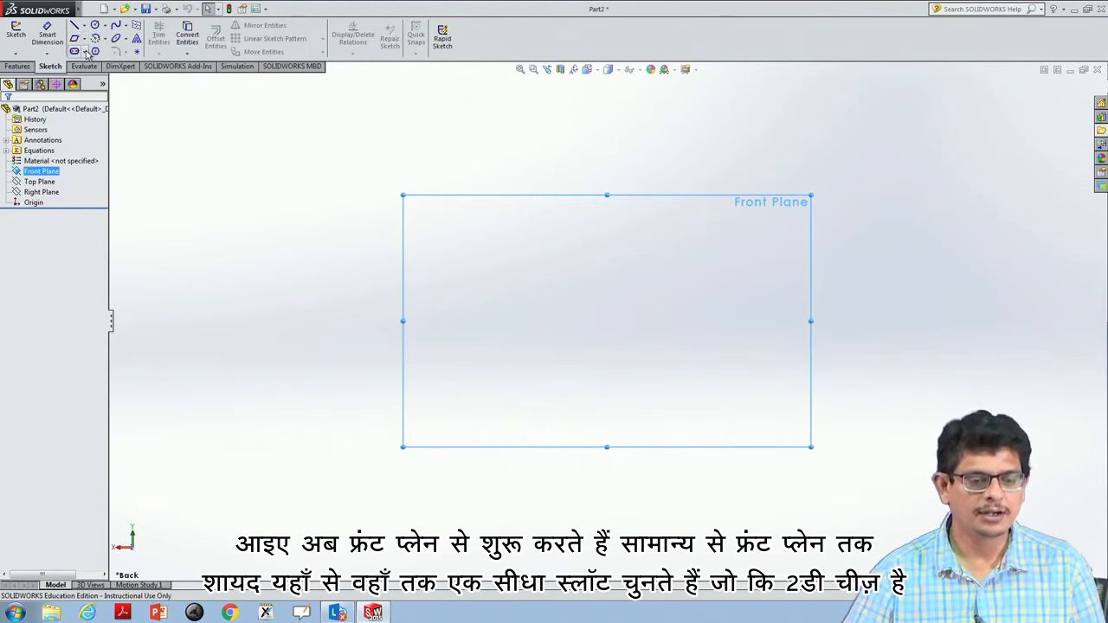
click(85, 52)
click(109, 61)
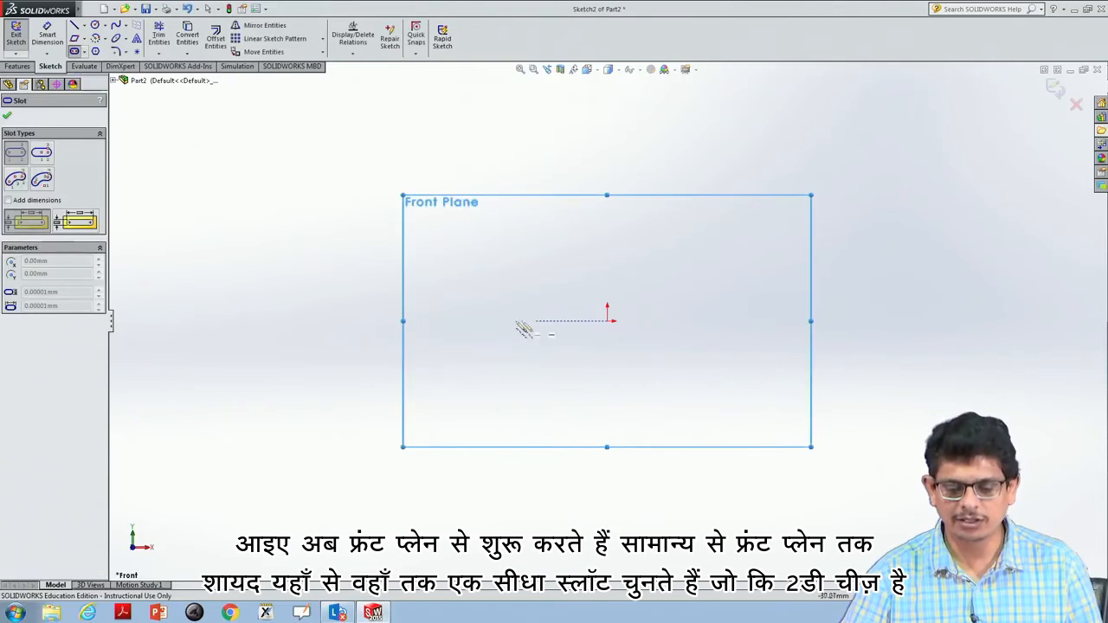
click(516, 320)
click(727, 321)
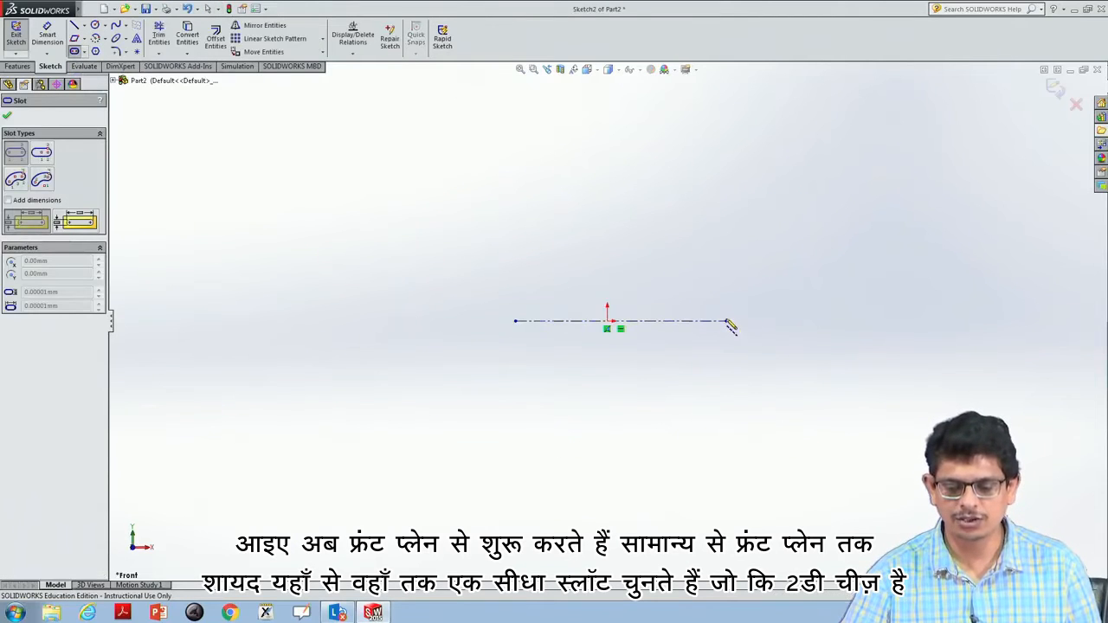
click(736, 246)
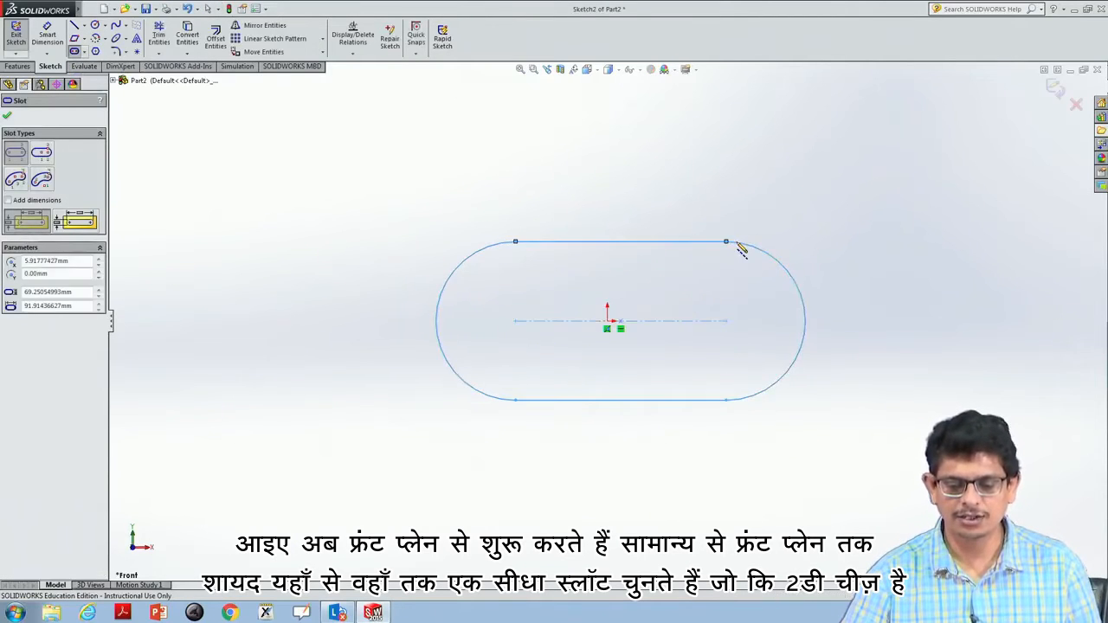
key(Escape)
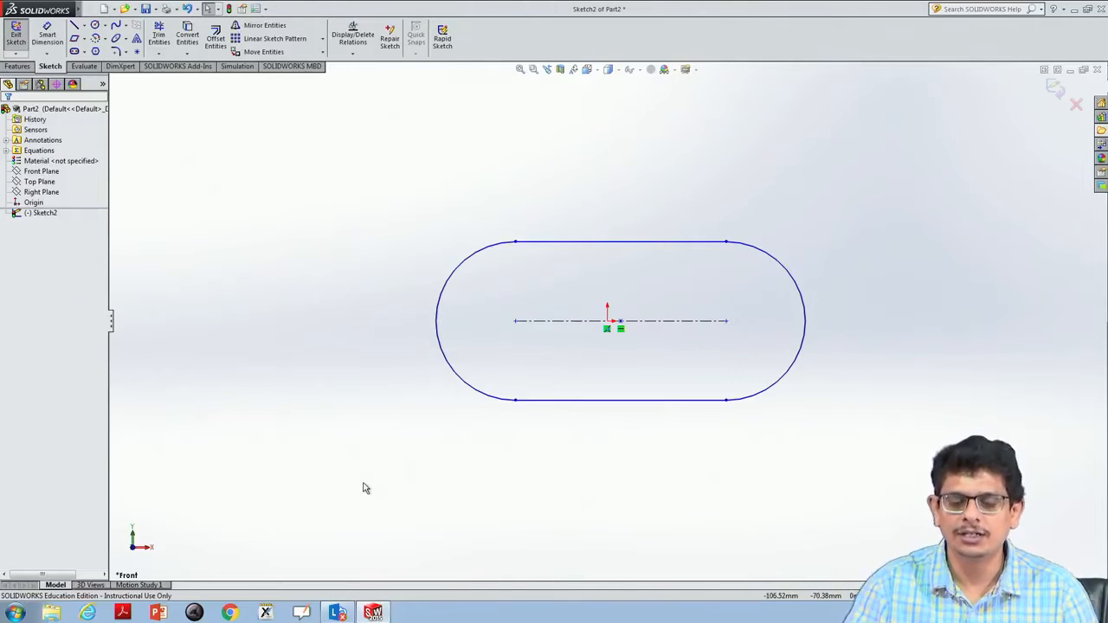
Extrude the whole slot sketch as a boss with a blind depth of 10 mm.
mouse_move(363, 482)
mouse_down()
mouse_move(649, 366)
mouse_move(844, 231)
mouse_move(849, 202)
mouse_up()
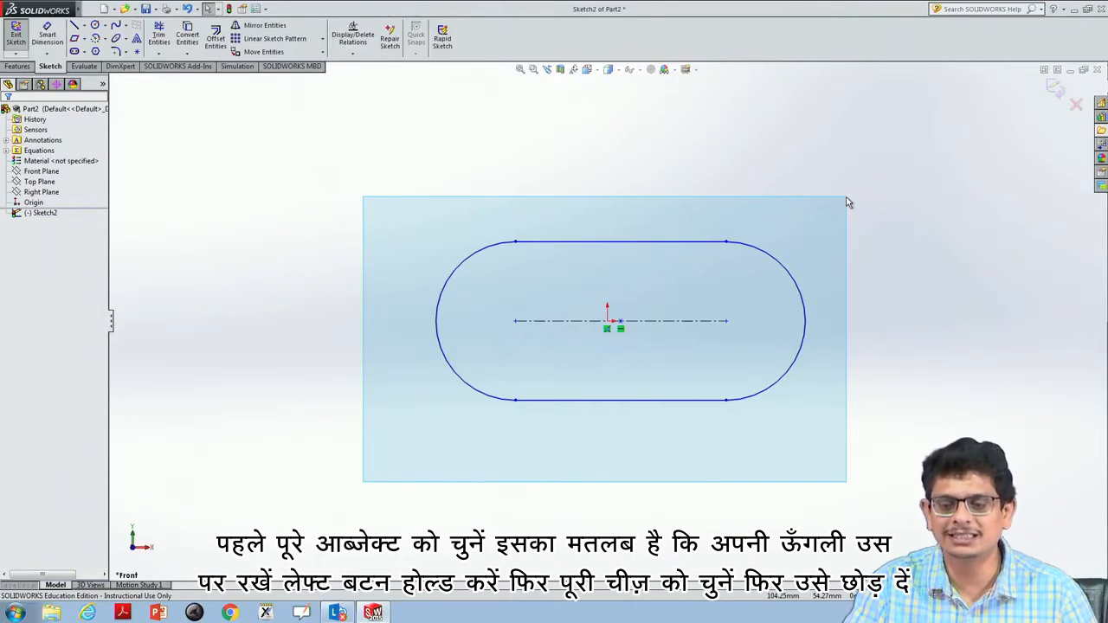
drag(848, 203, 848, 203)
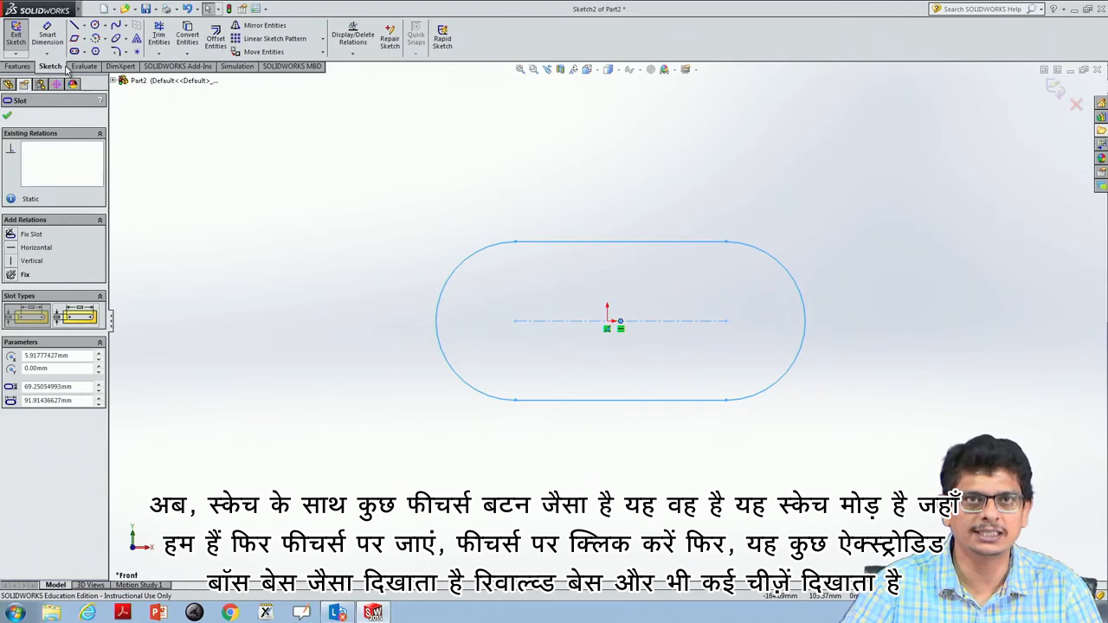
click(16, 67)
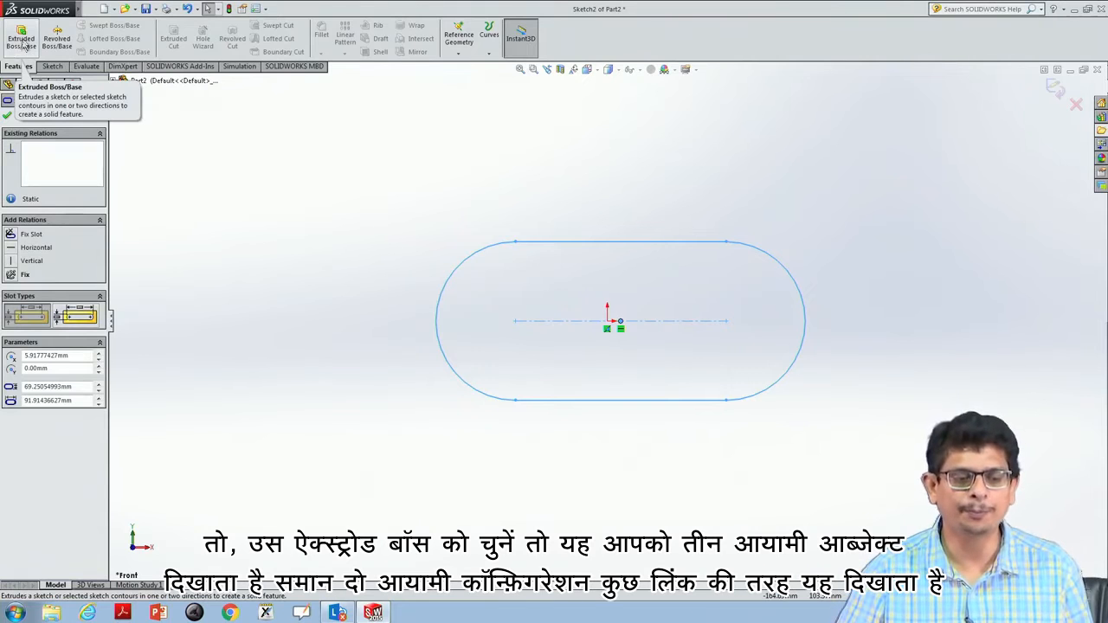
click(22, 42)
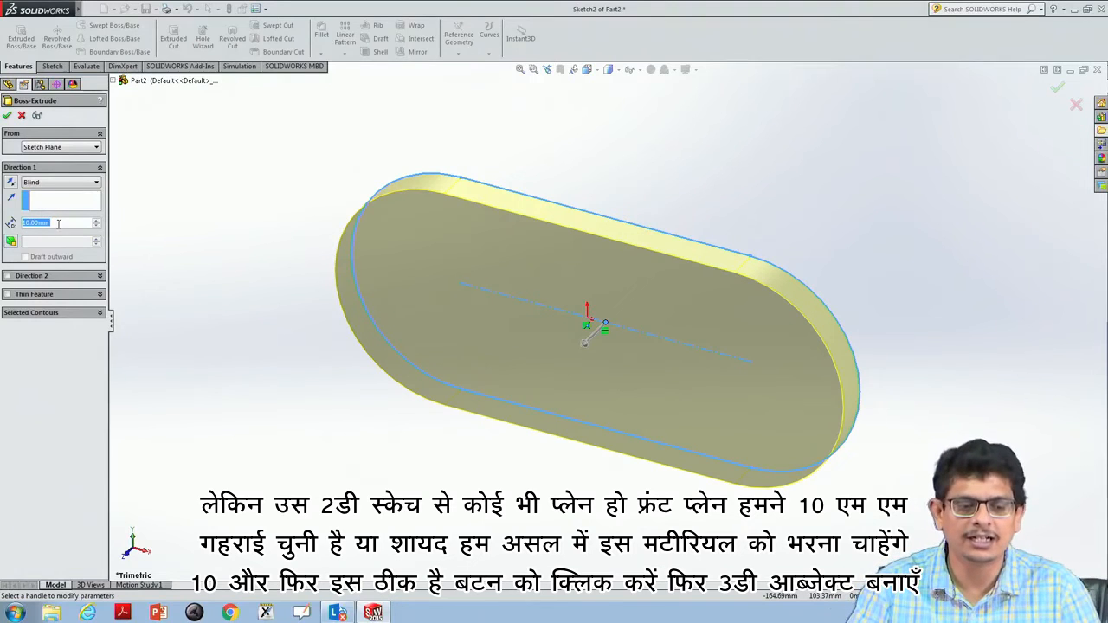
click(57, 222)
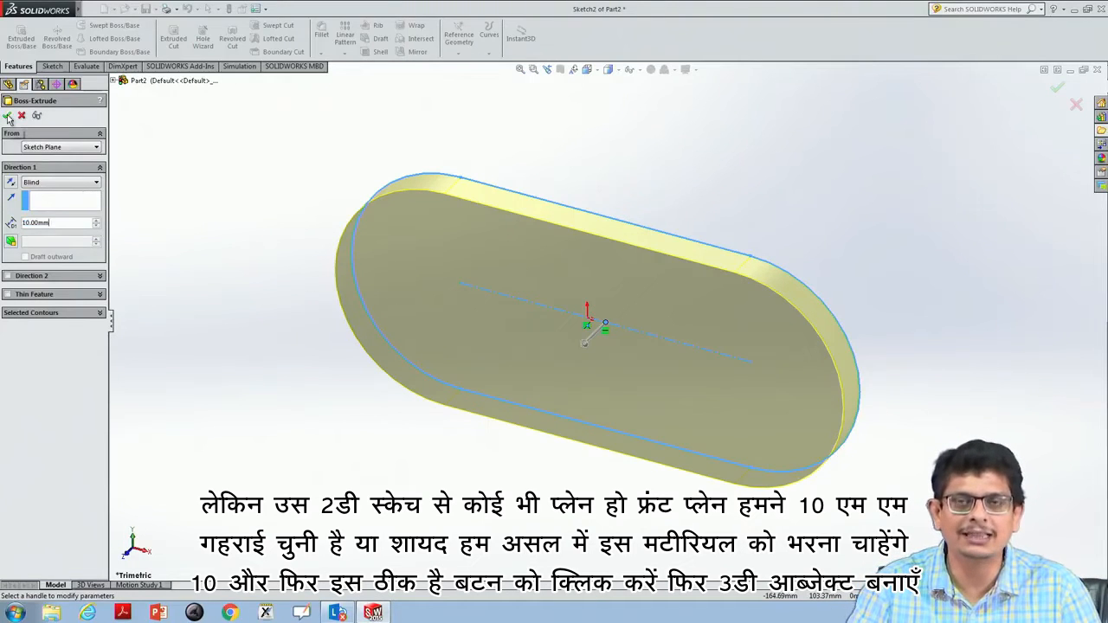
click(8, 116)
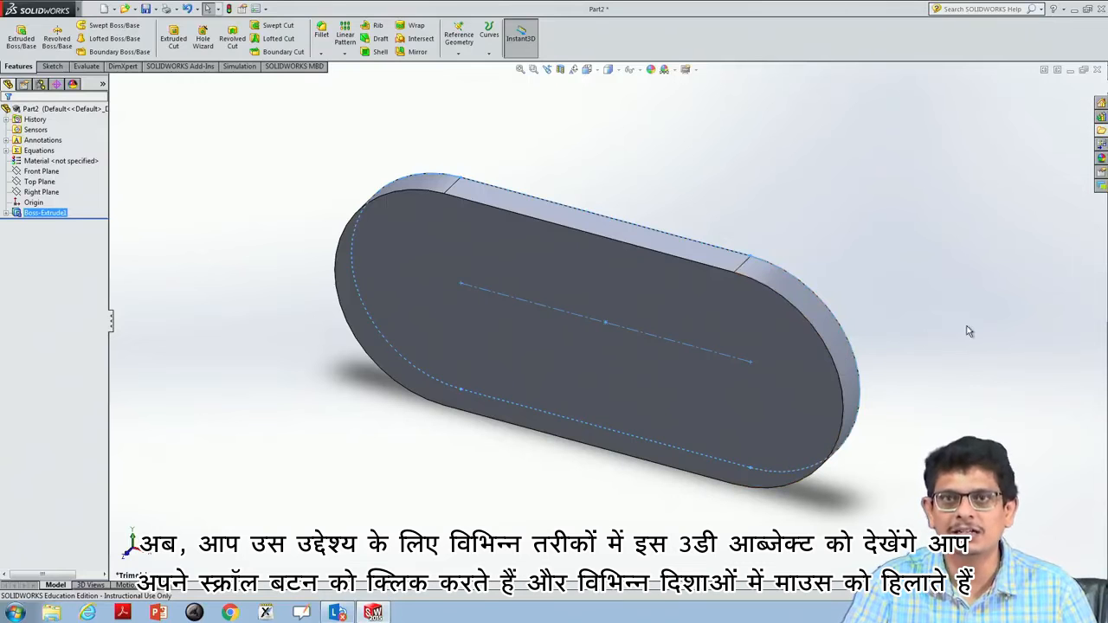
Examine the extruded slot body from different angles and in the Front, Right and Left view orientations.
middle_drag(967, 325, 972, 287)
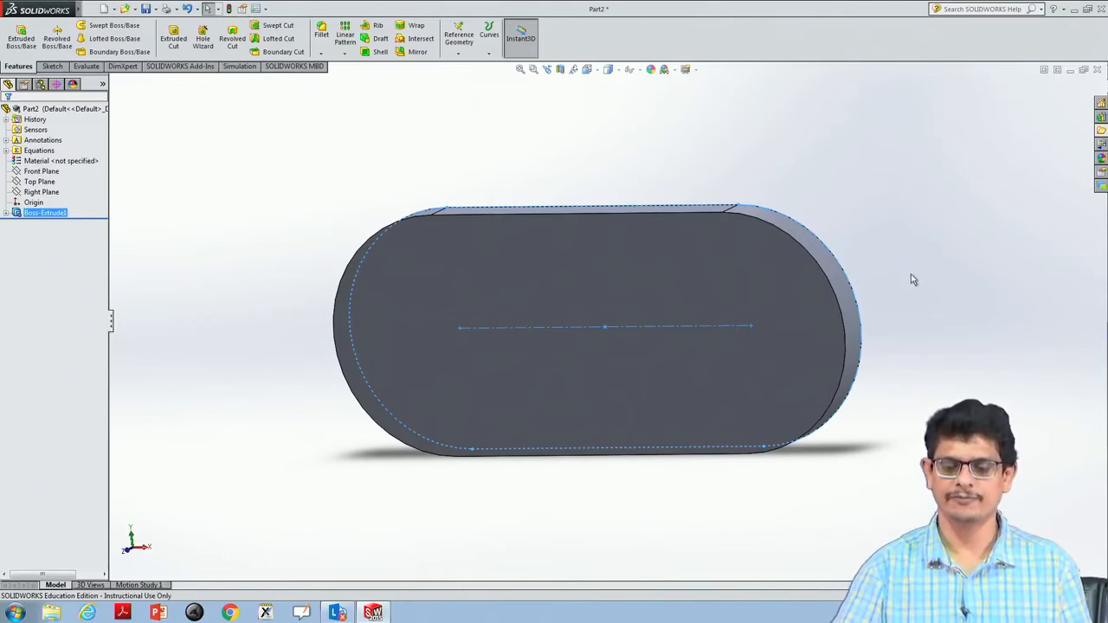
middle_drag(965, 312, 935, 369)
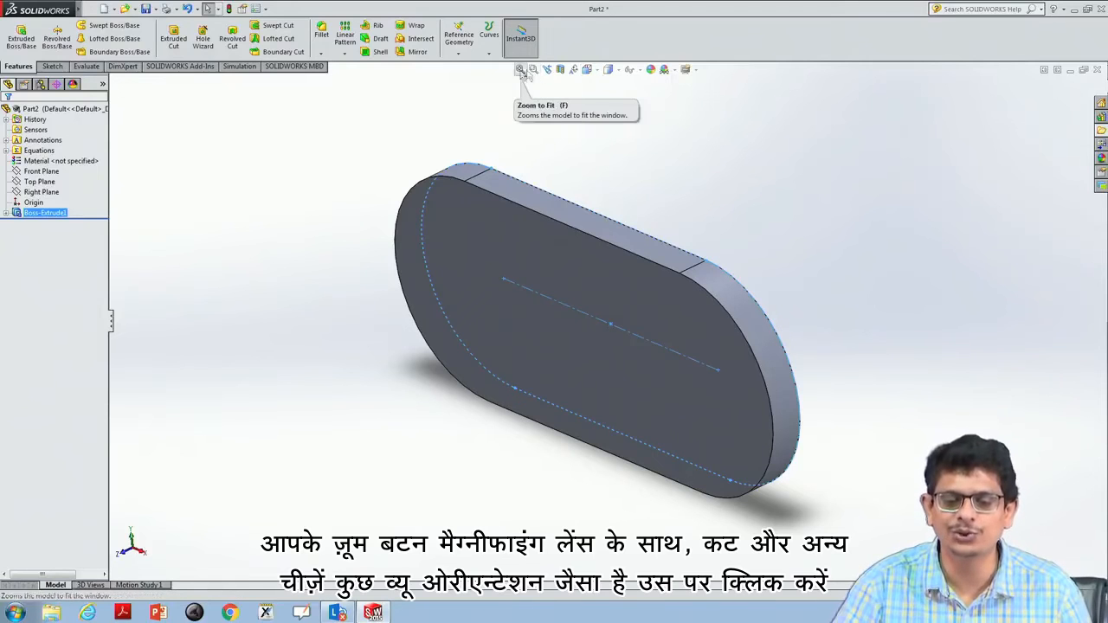
click(597, 73)
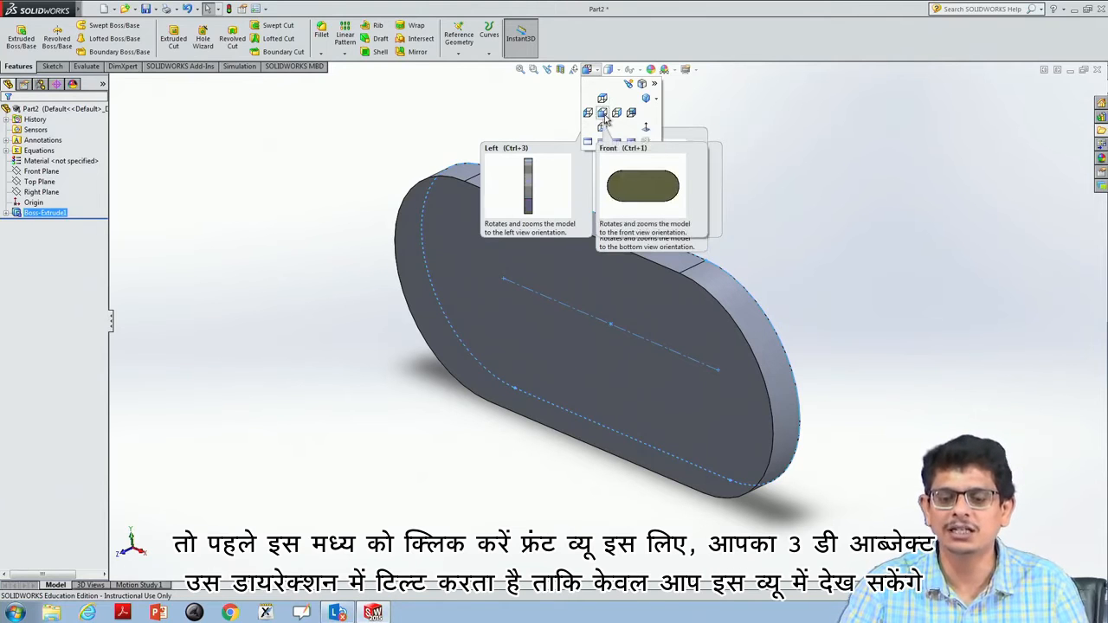
click(603, 114)
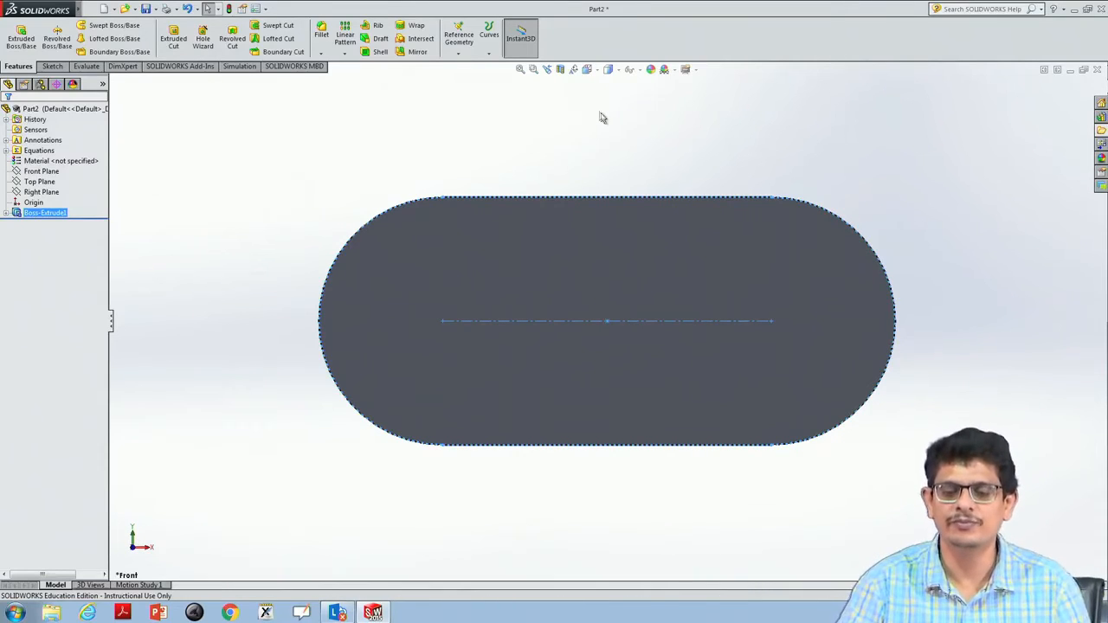
click(596, 70)
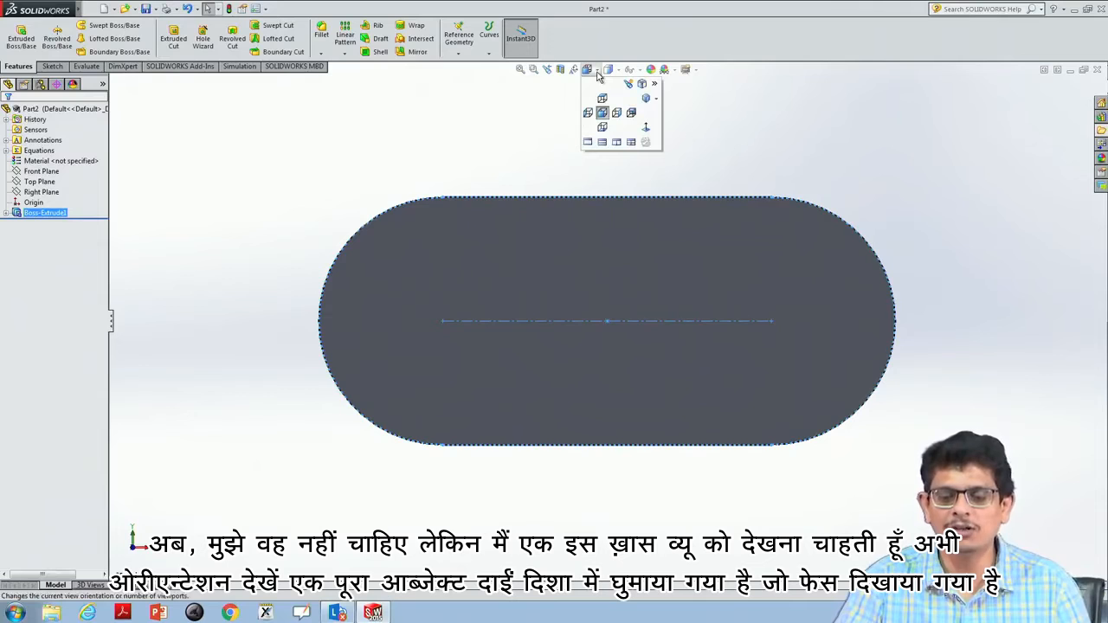
click(617, 114)
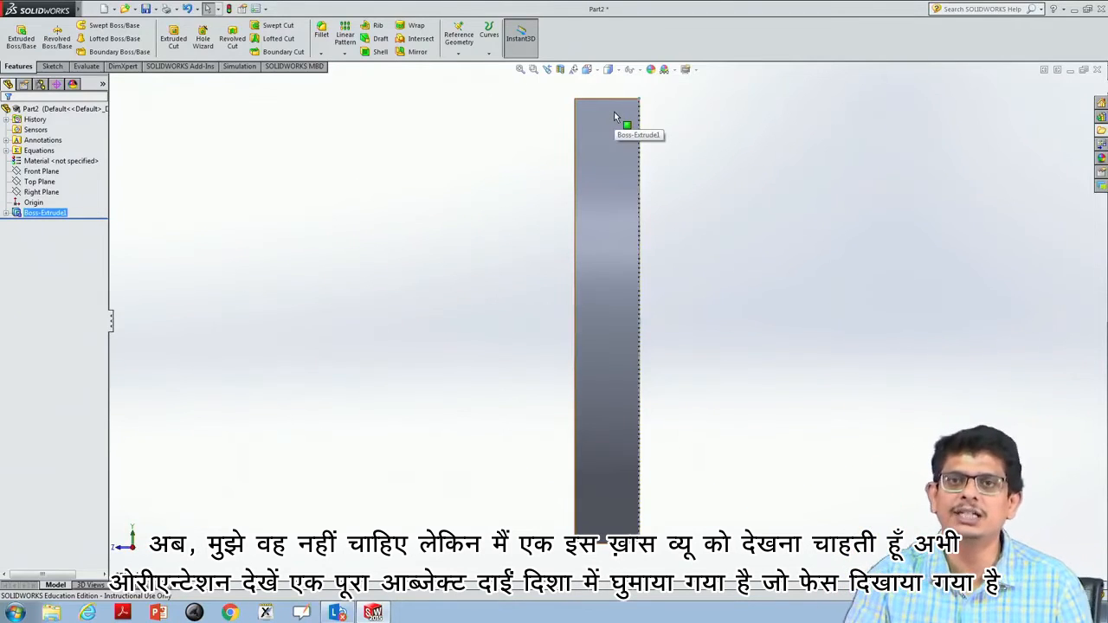
click(595, 72)
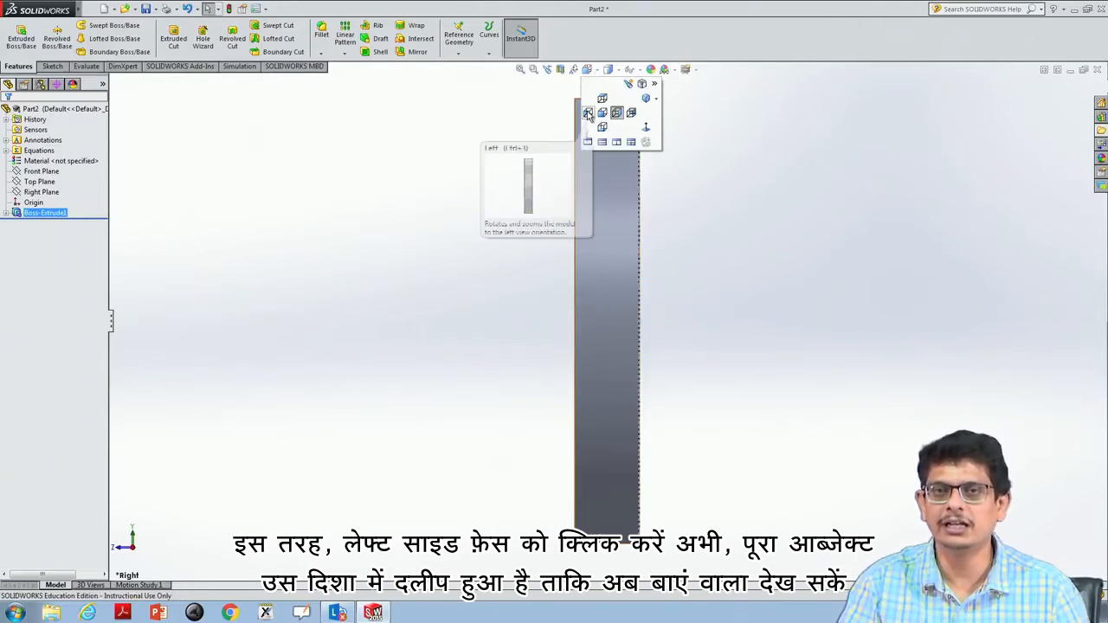
click(588, 114)
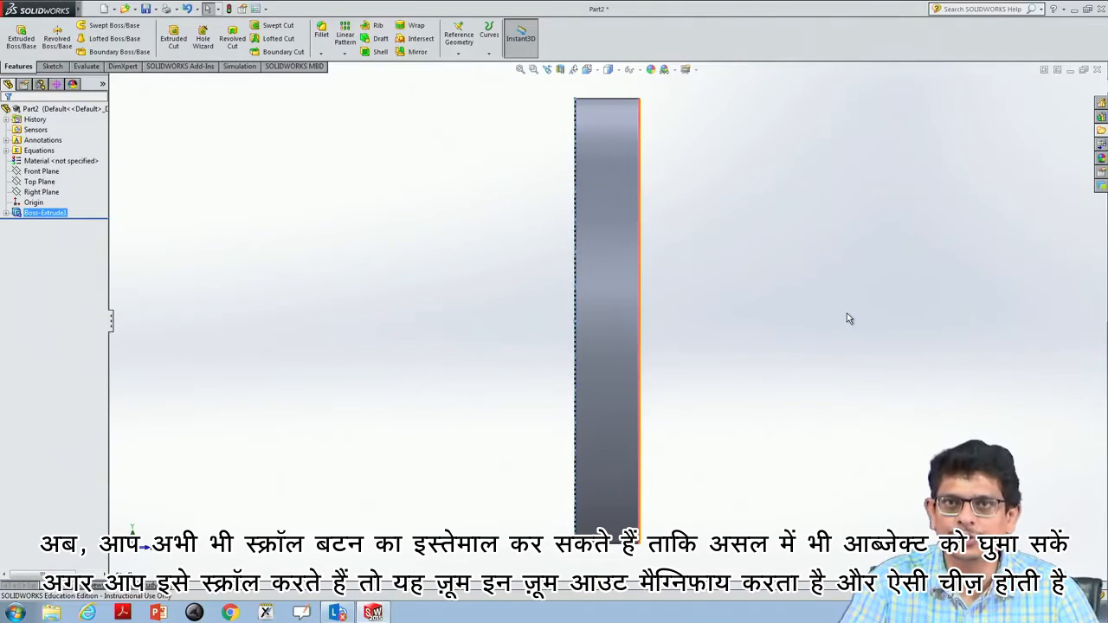
Examine the slot body from several angles and magnifications and in the Isometric view orientation.
middle_drag(847, 312, 813, 321)
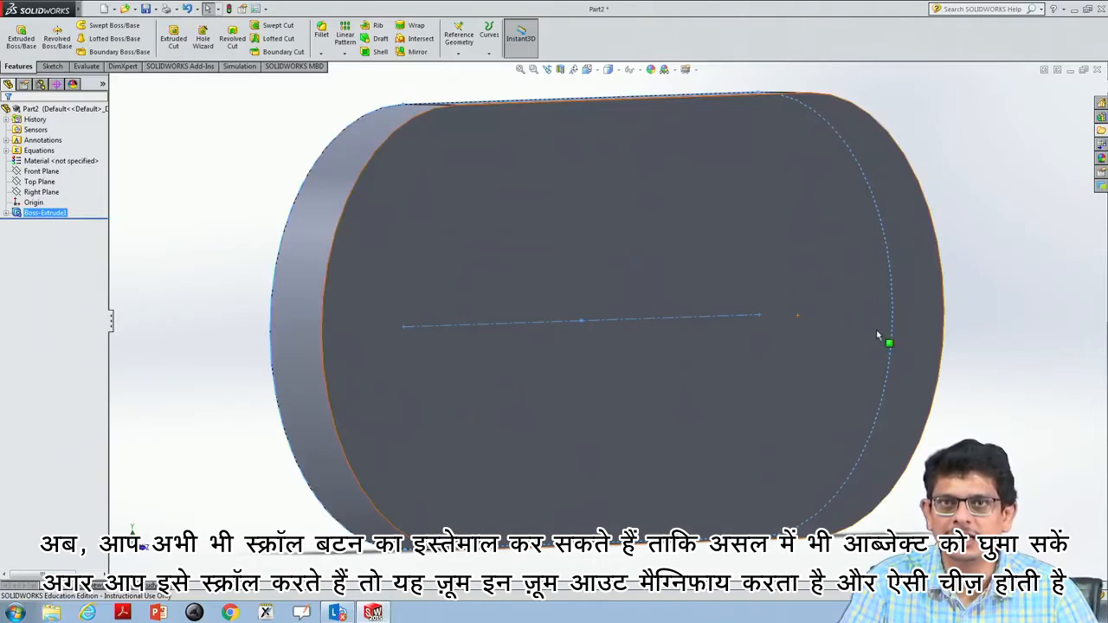
middle_drag(994, 326, 998, 355)
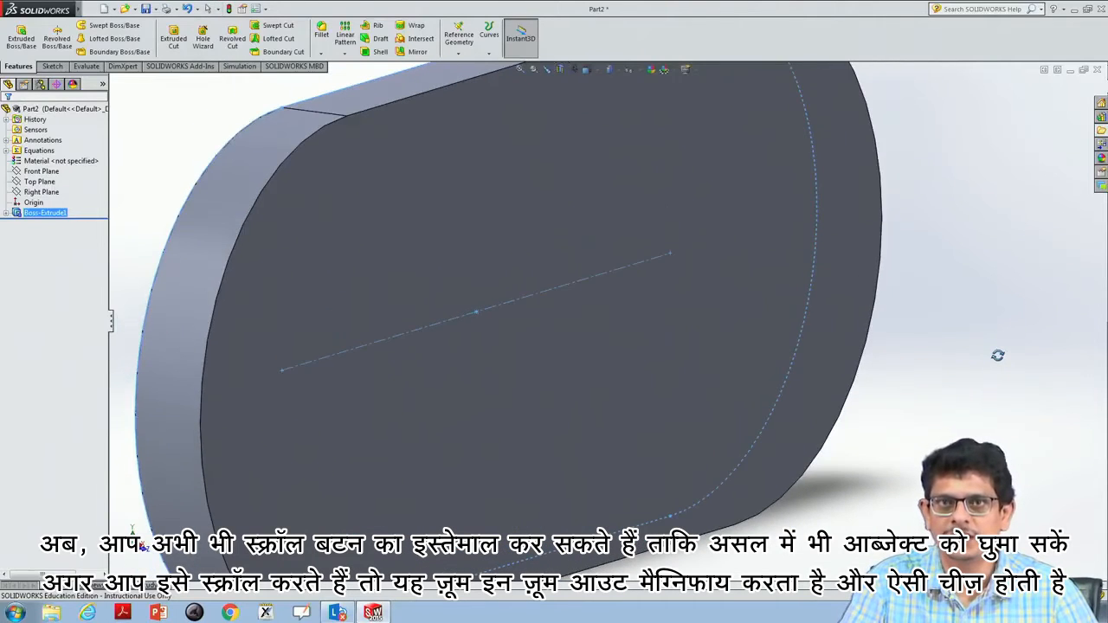
scroll(996, 350, up, 5)
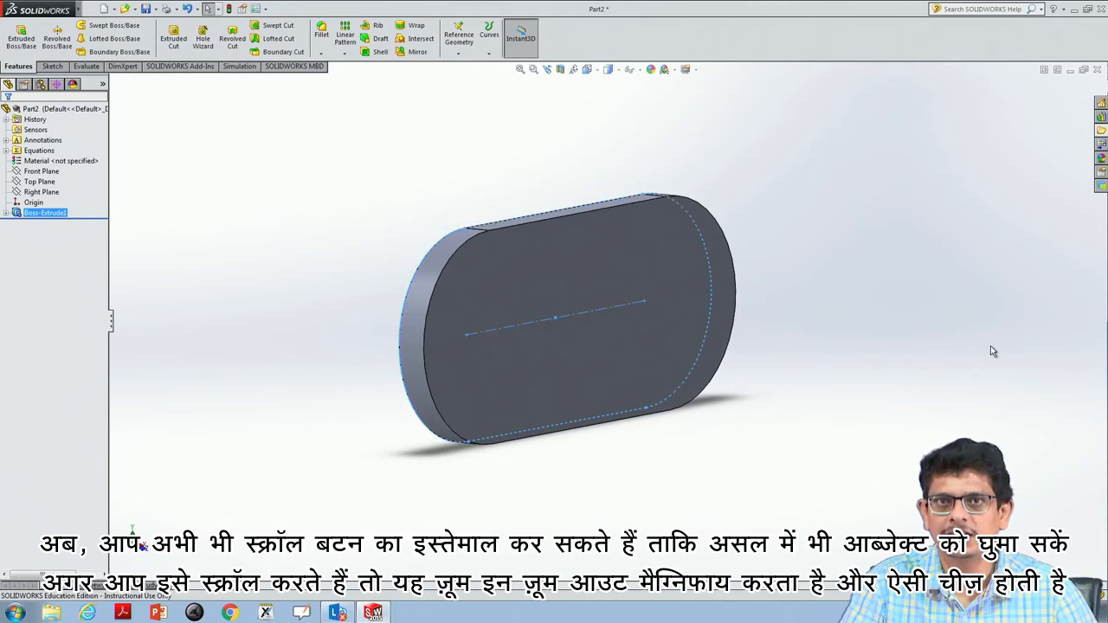
scroll(993, 351, down, 3)
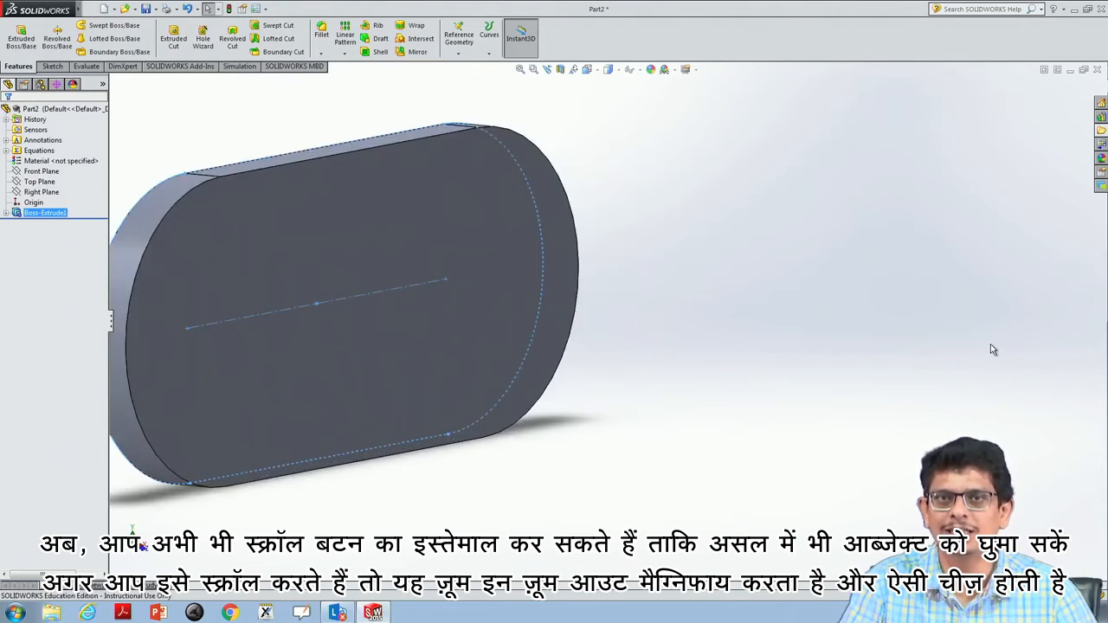
scroll(993, 350, up, 1)
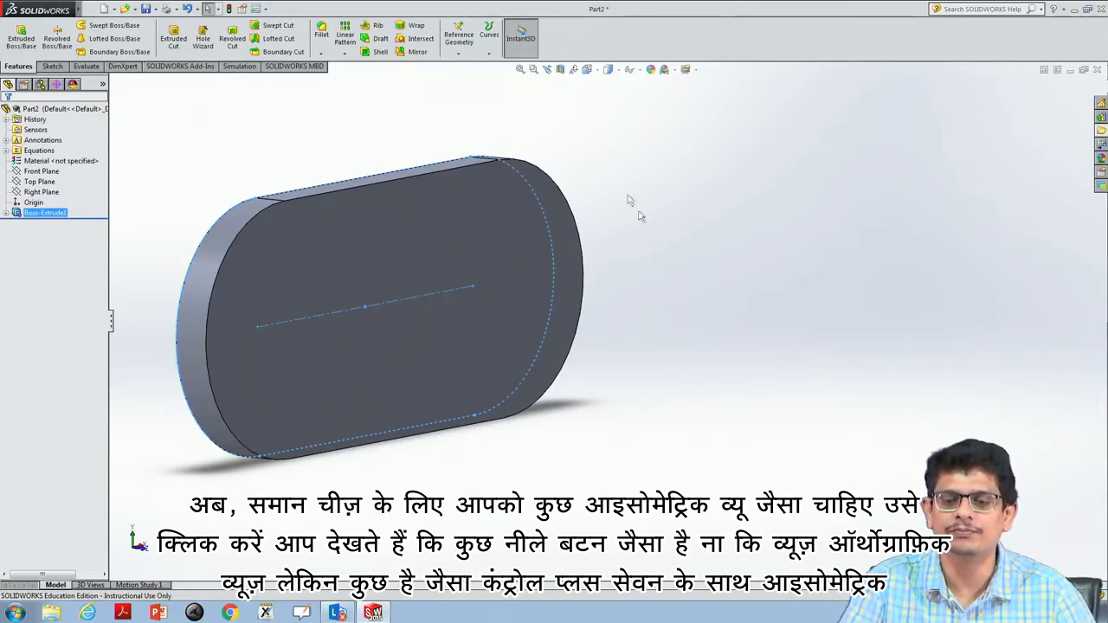
click(598, 74)
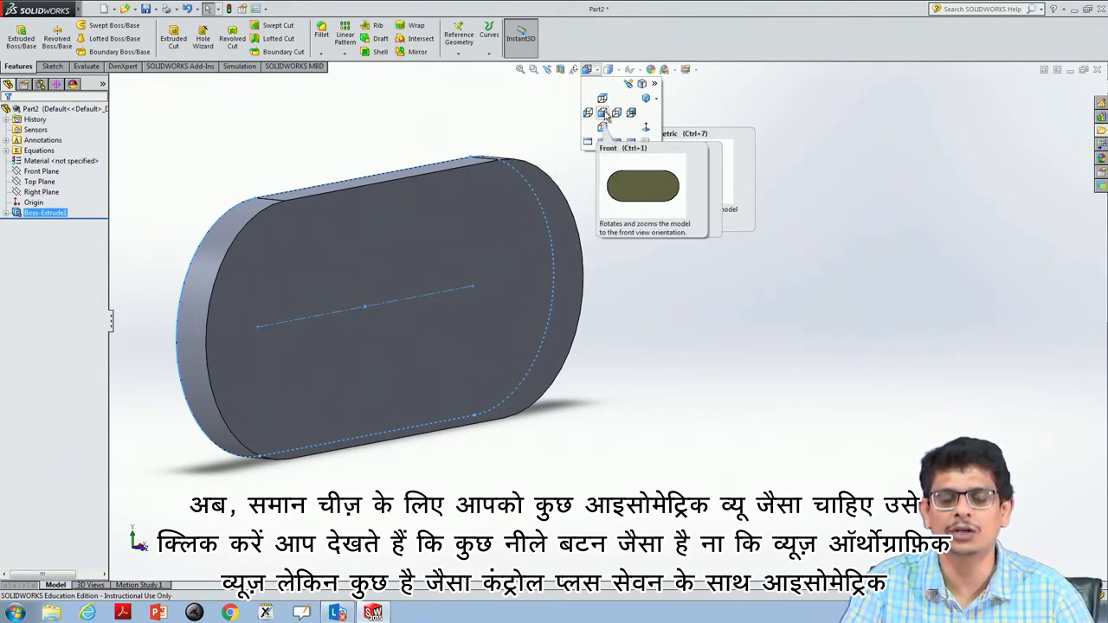
click(648, 101)
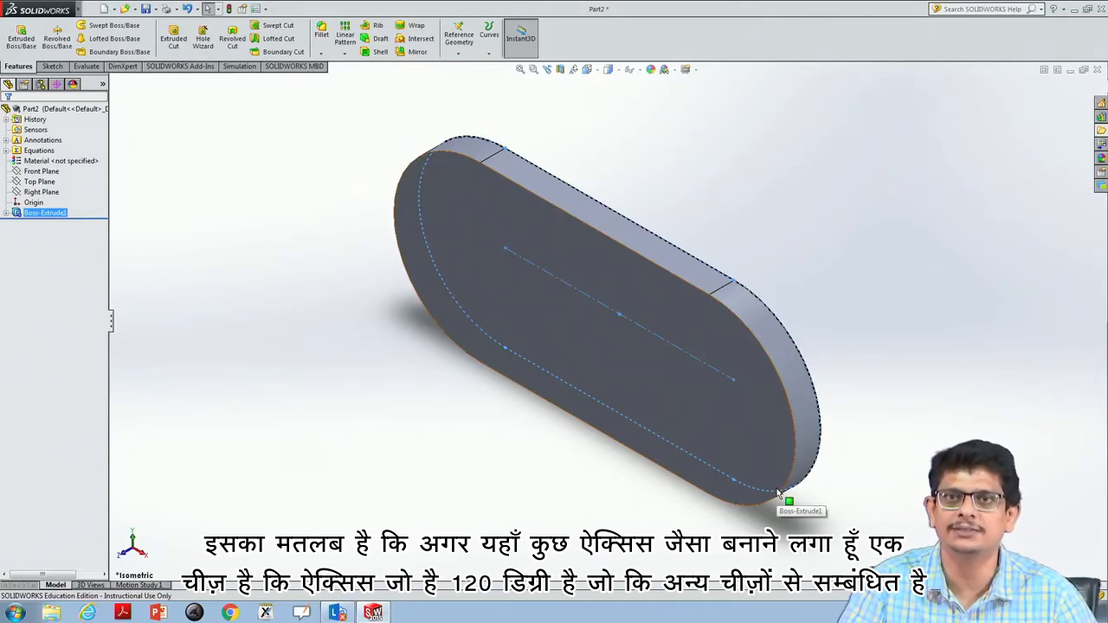
View the slot body in the Dimetric and Trimetric orientations.
click(596, 73)
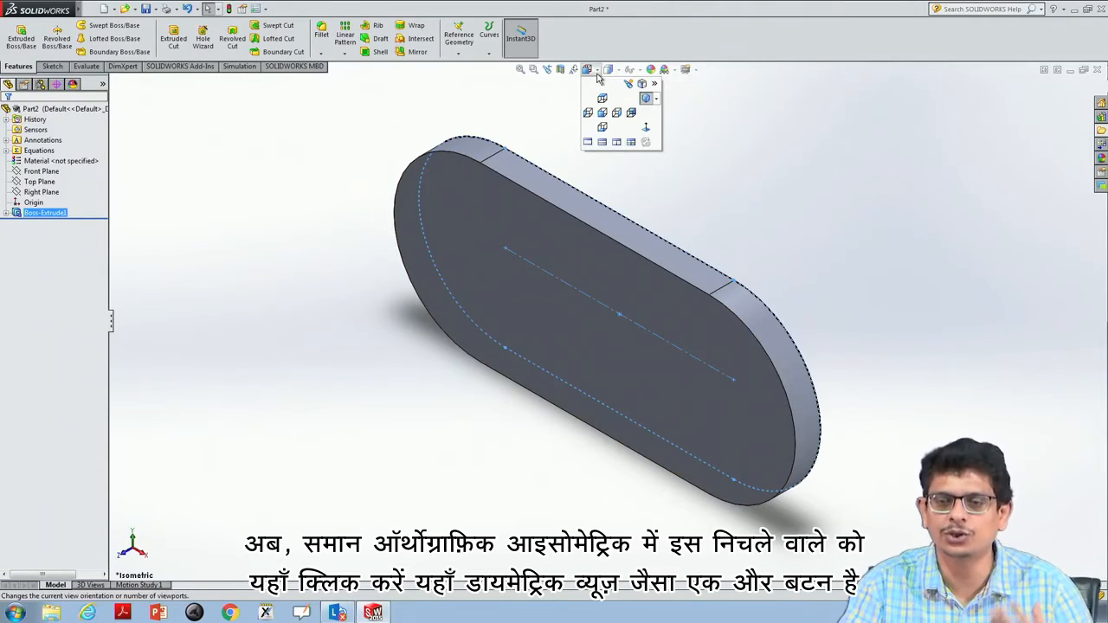
click(656, 100)
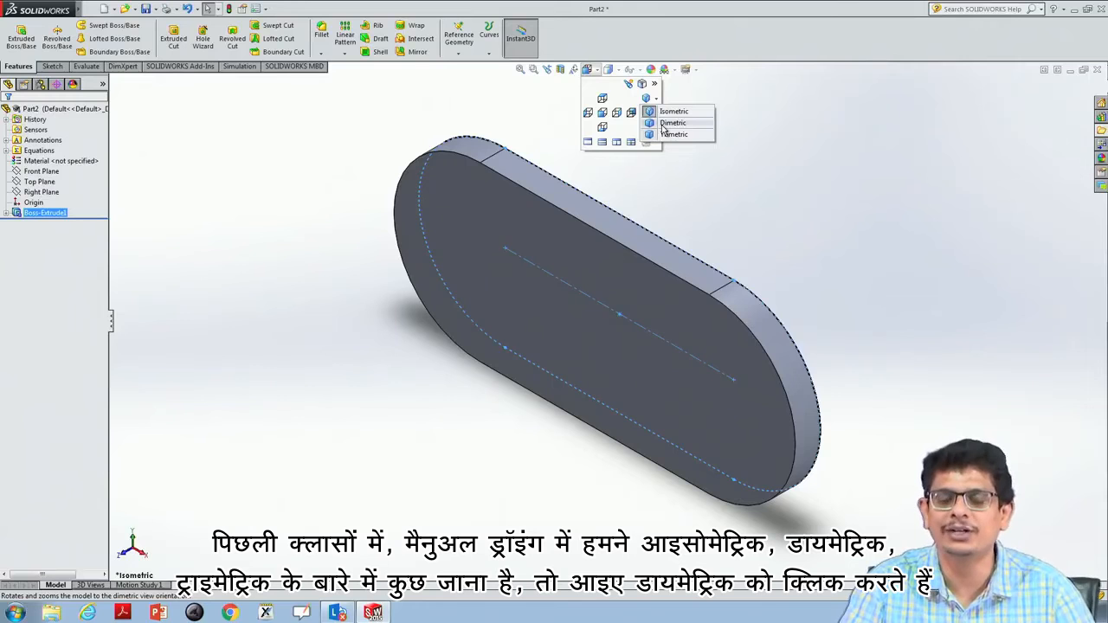
click(668, 125)
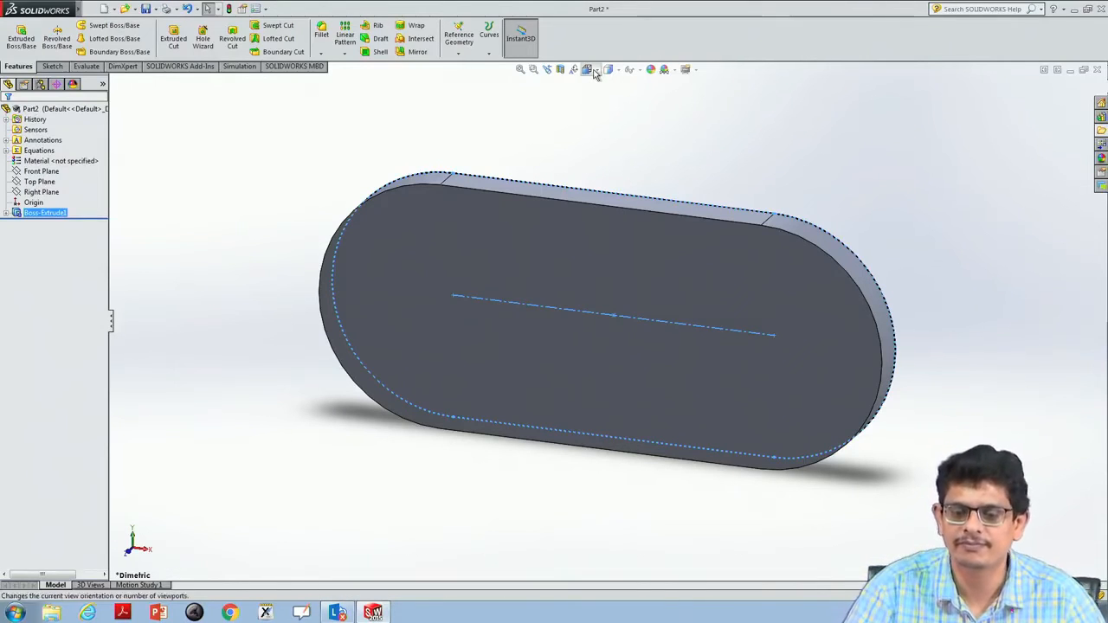
click(589, 69)
click(655, 99)
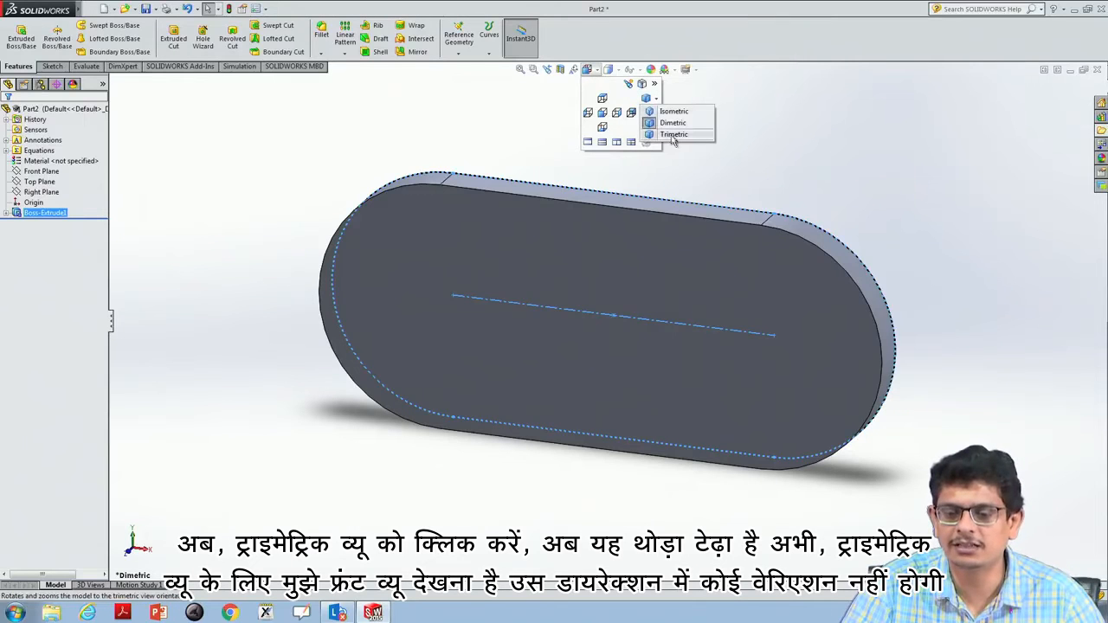
click(674, 135)
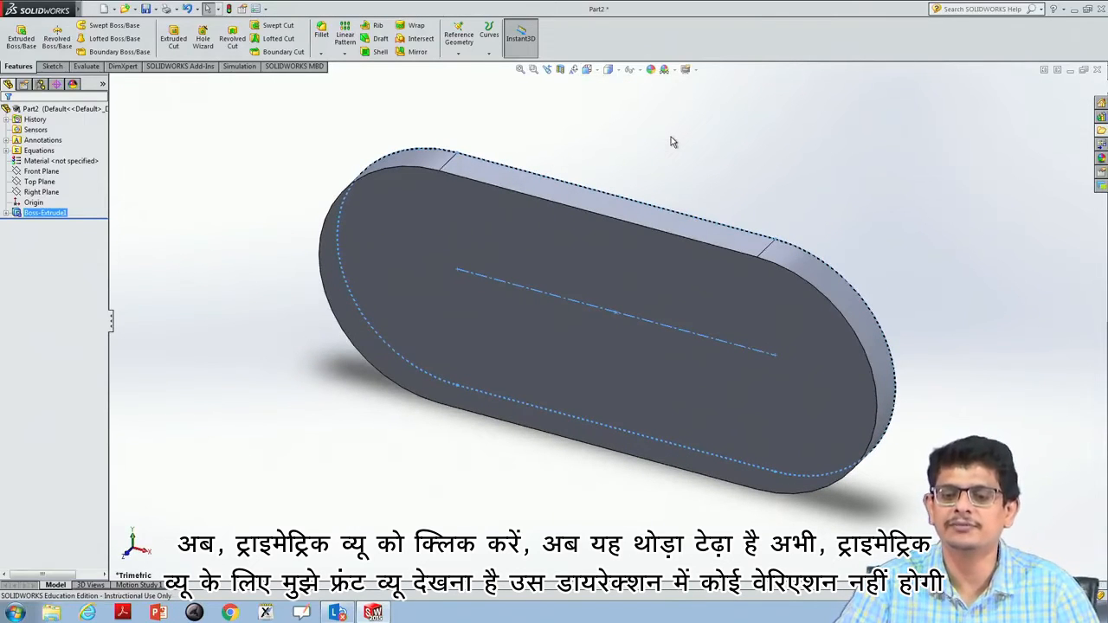
Examine the slot body in the Front, Right, Normal To and Isometric view orientations.
click(589, 69)
click(602, 100)
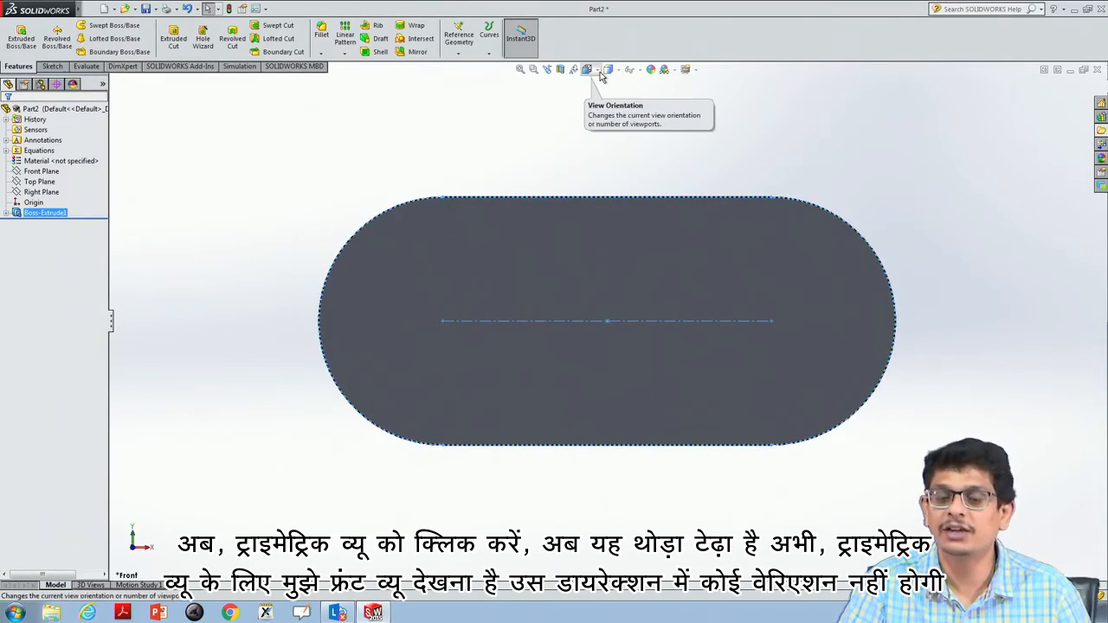
click(597, 71)
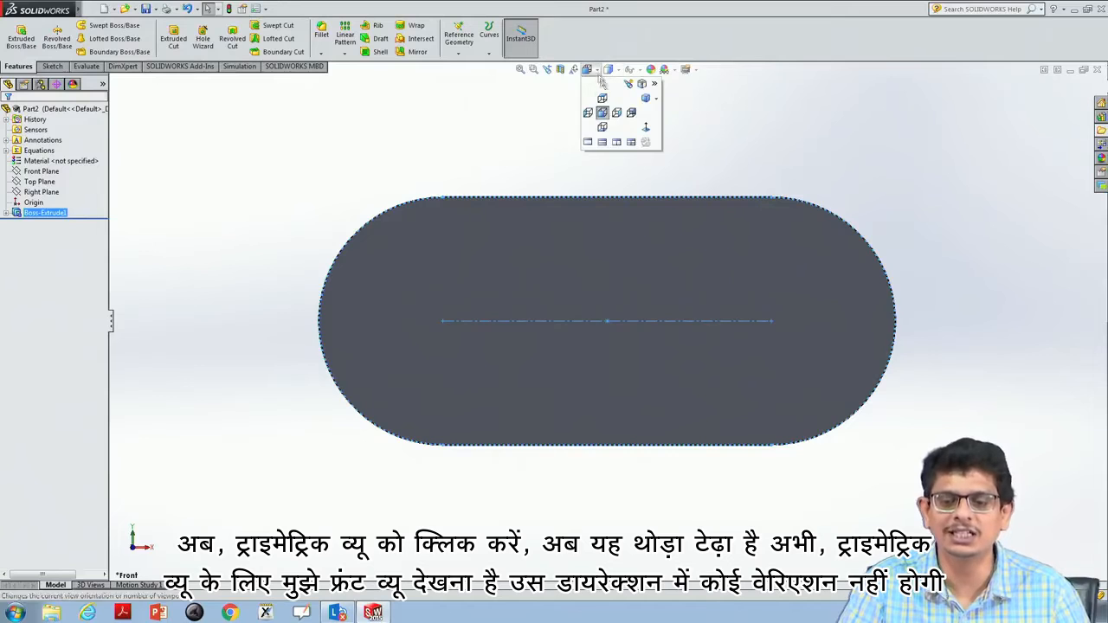
click(616, 115)
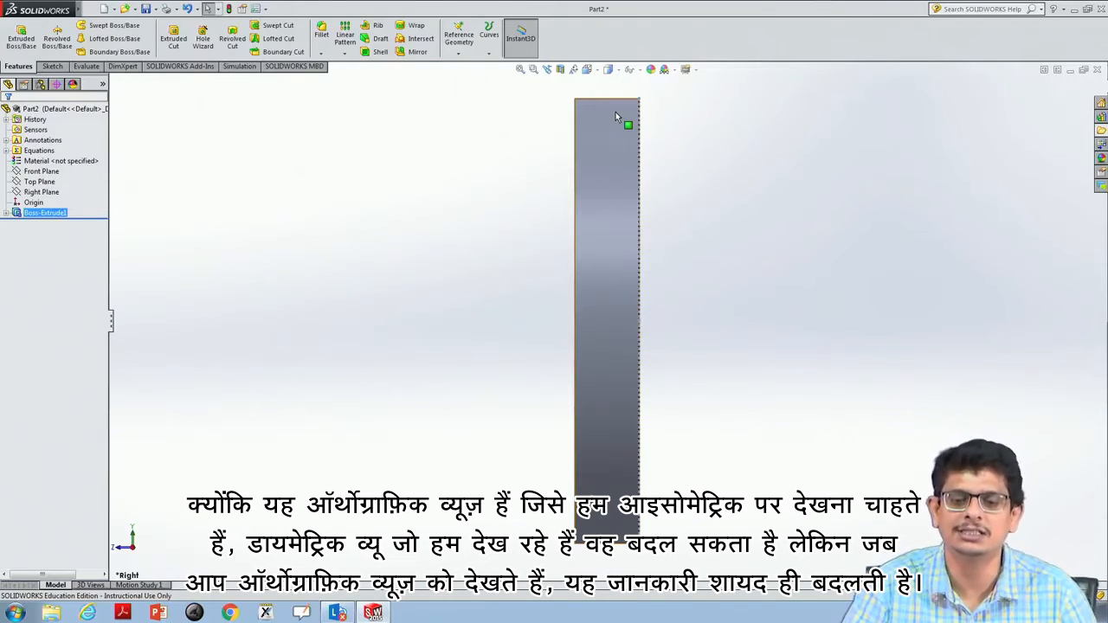
click(596, 76)
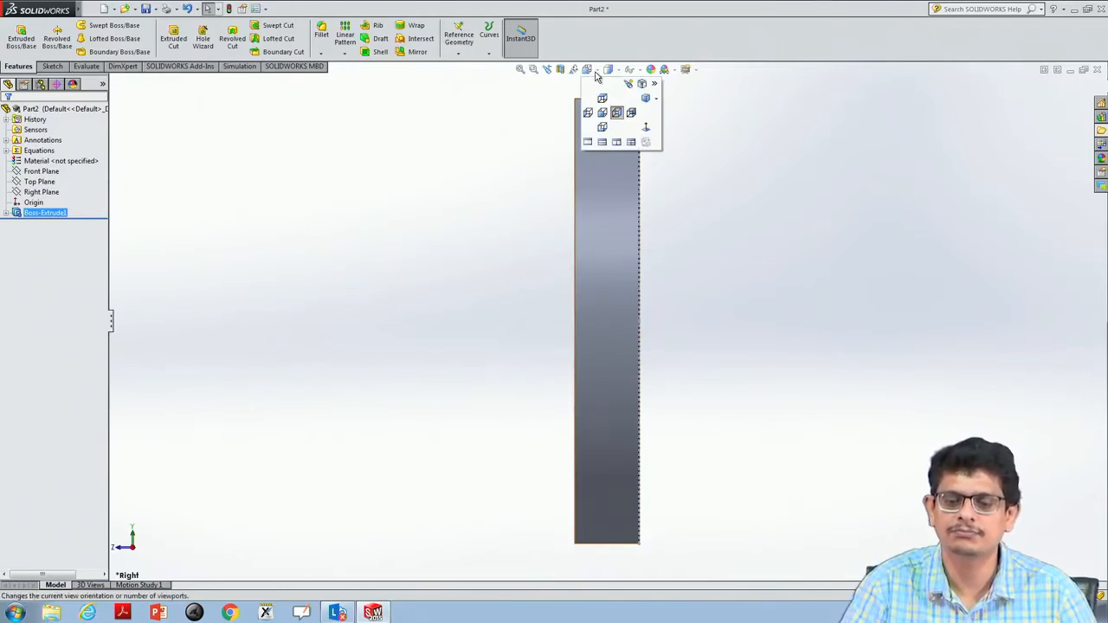
click(648, 128)
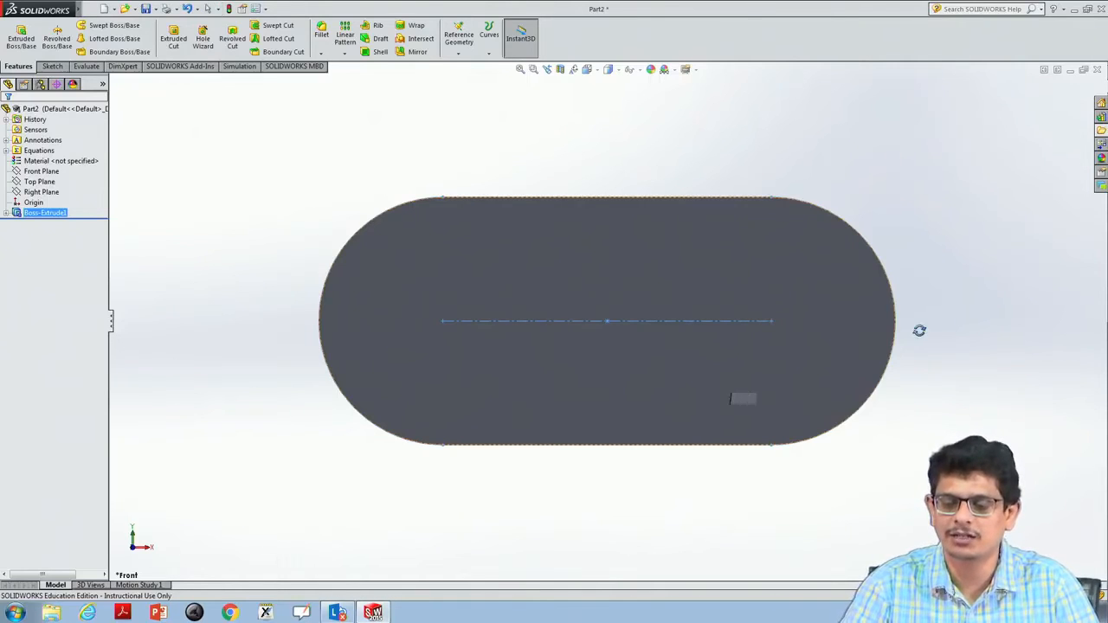
click(608, 69)
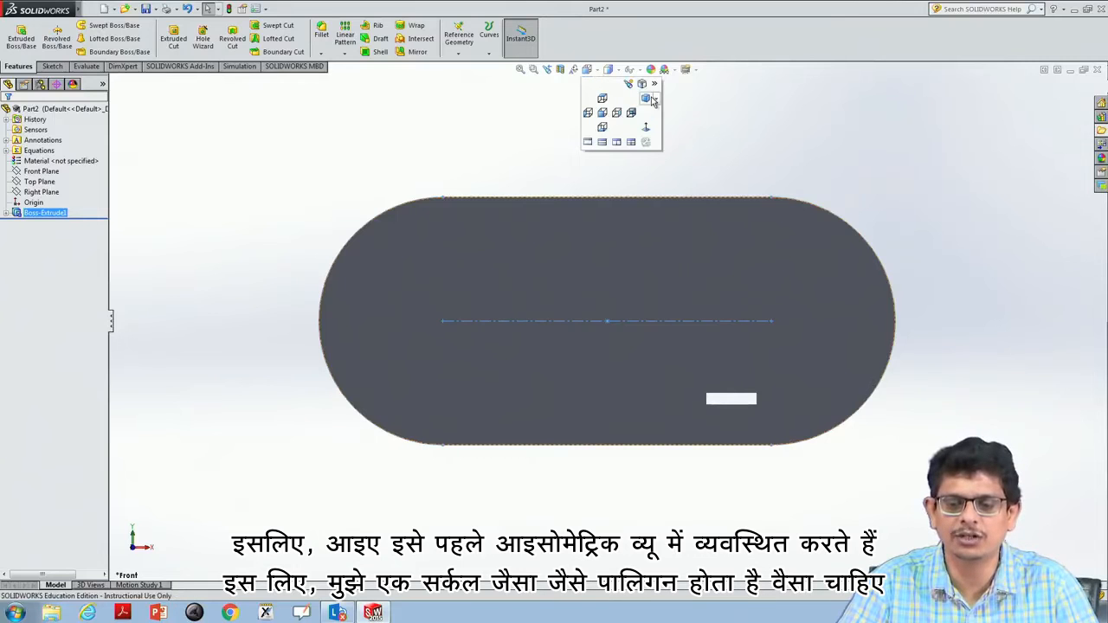
click(655, 99)
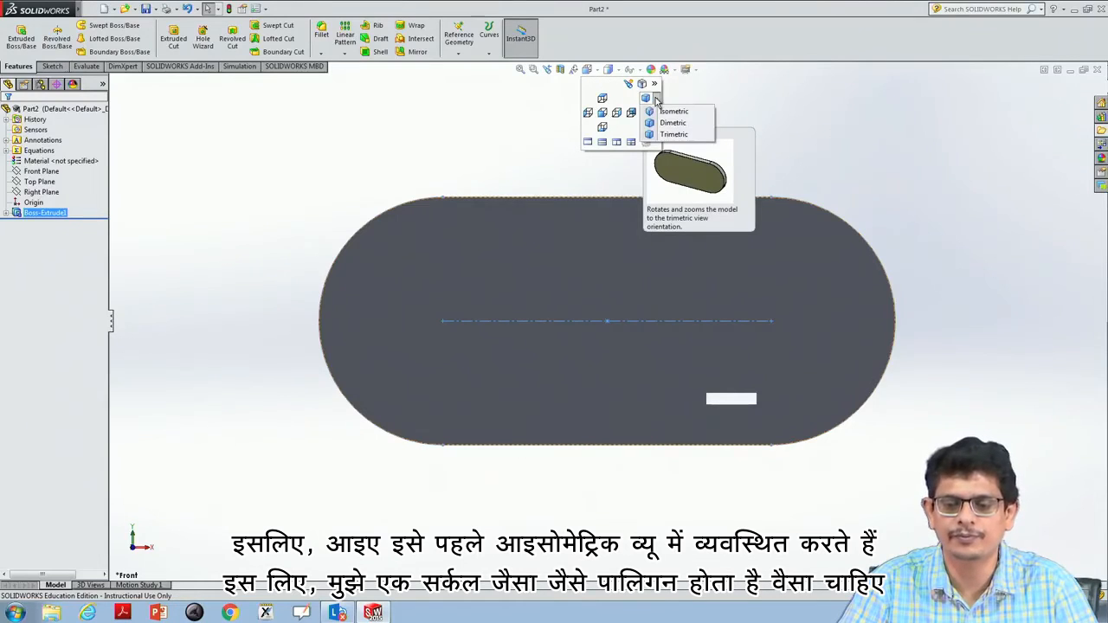
click(671, 112)
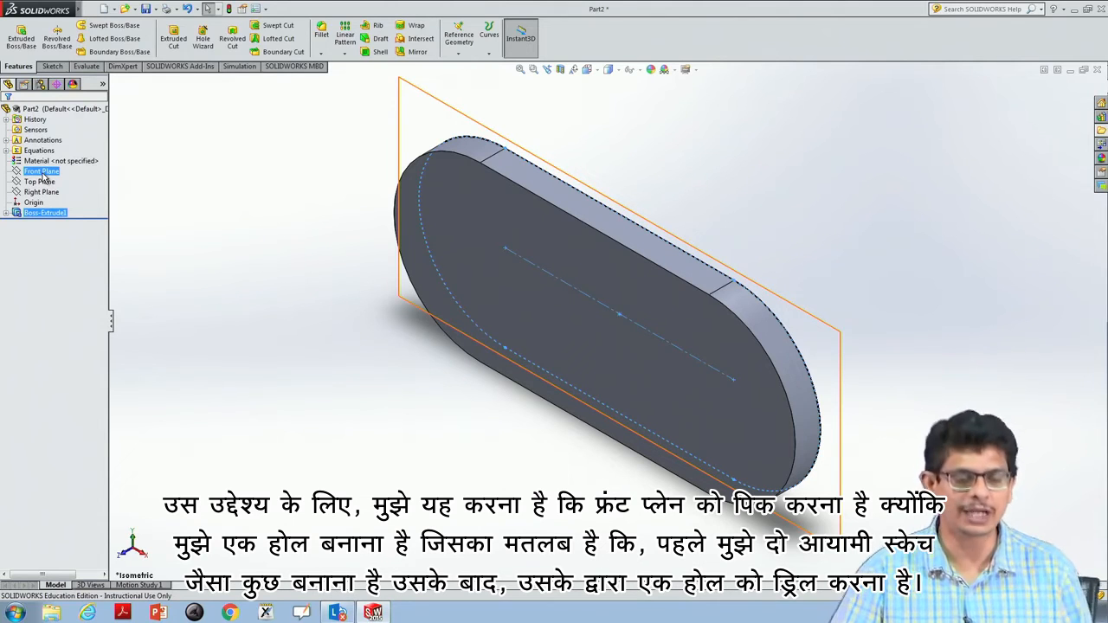
Sketch a circle of about 18.5 mm radius centred on the origin on the Front Plane, viewed normal to it.
right_click(44, 173)
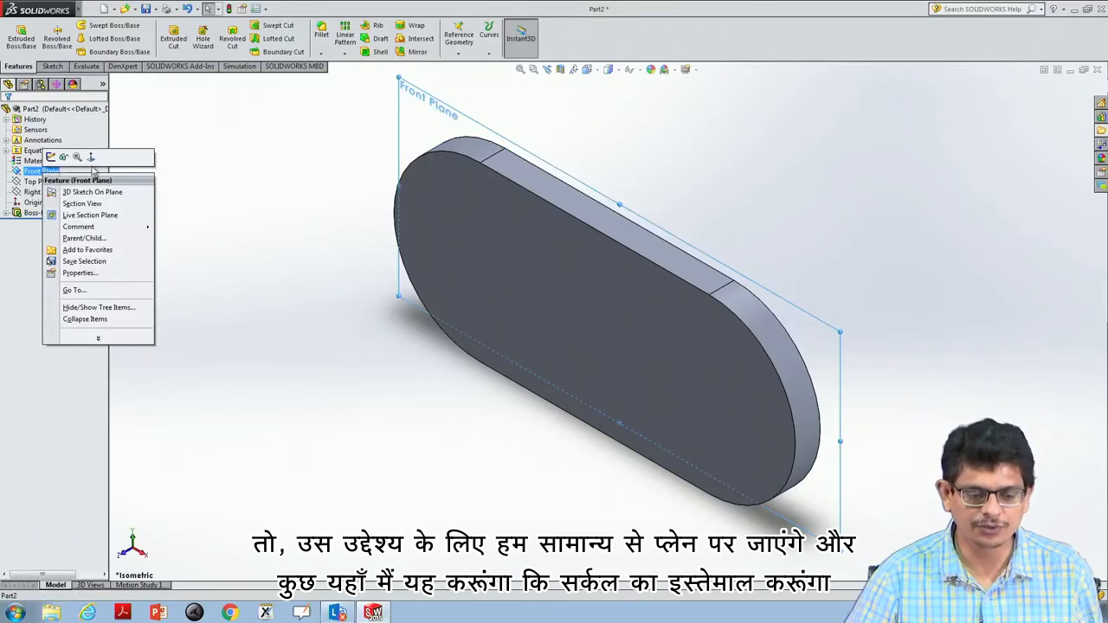
click(91, 157)
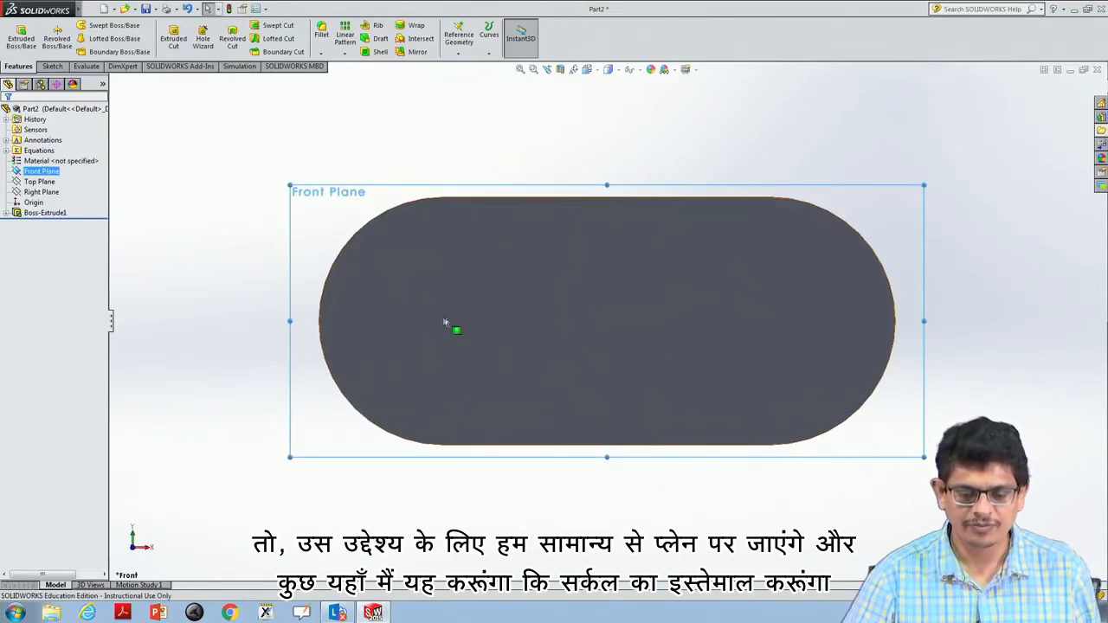
click(51, 68)
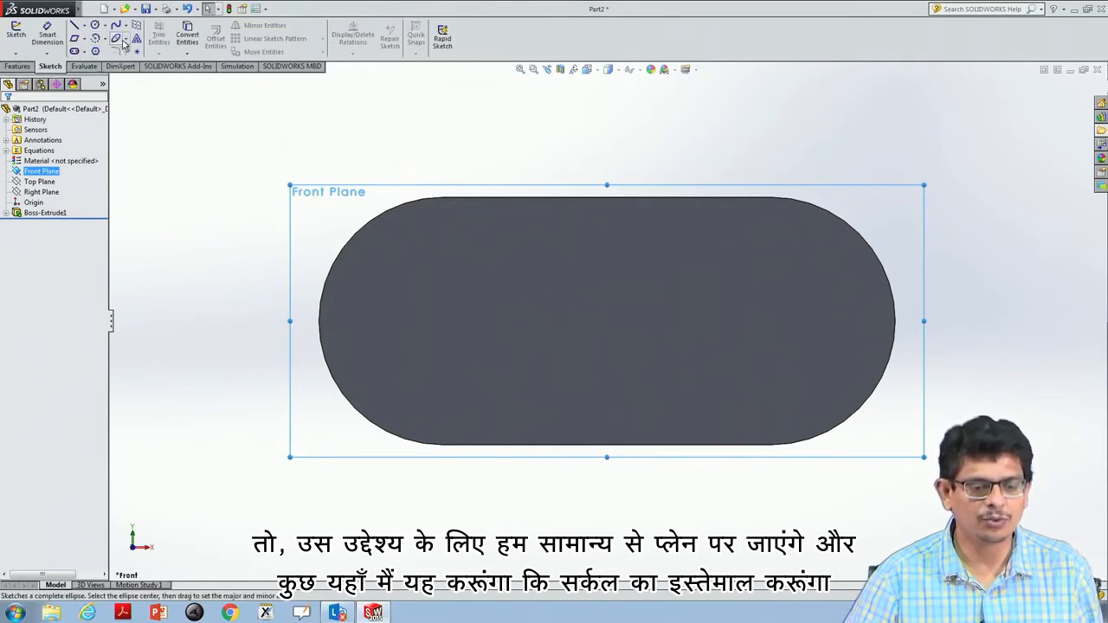
click(105, 38)
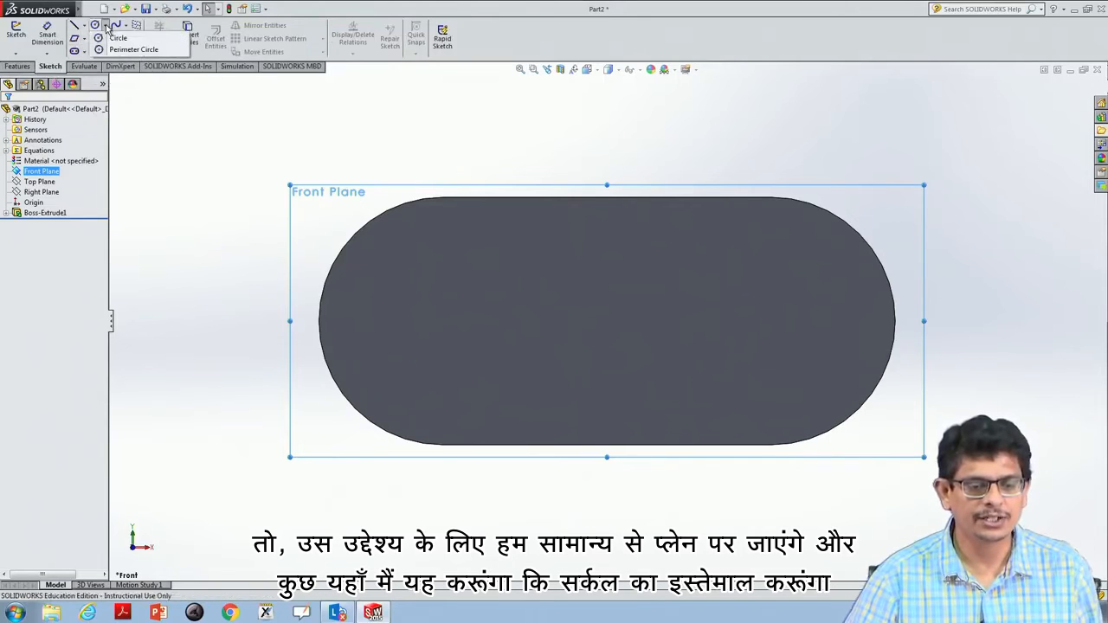
click(117, 40)
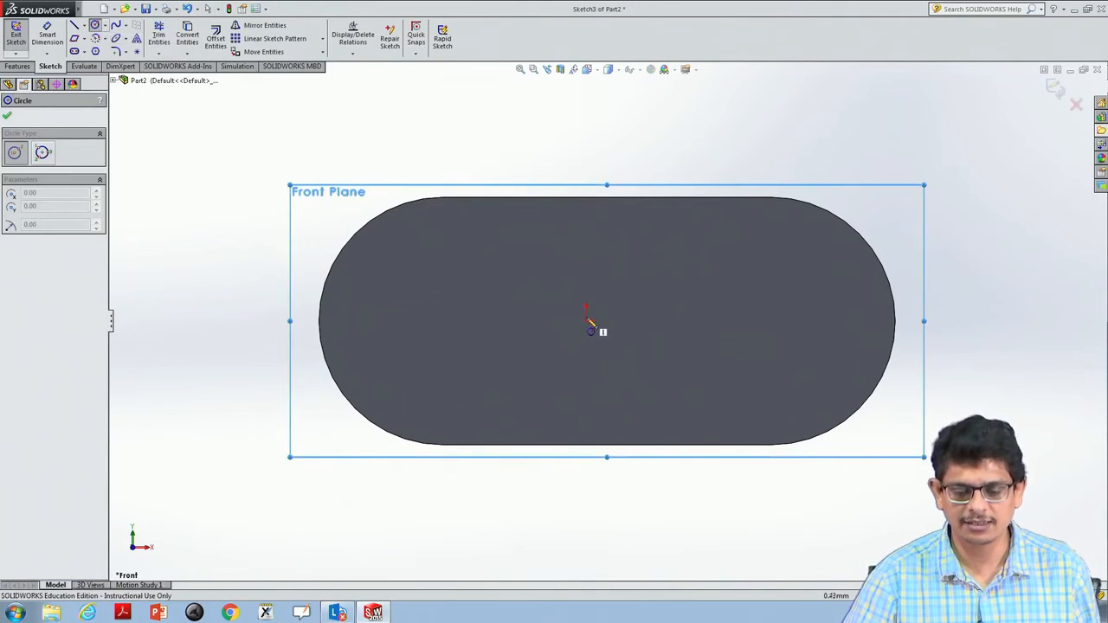
click(587, 321)
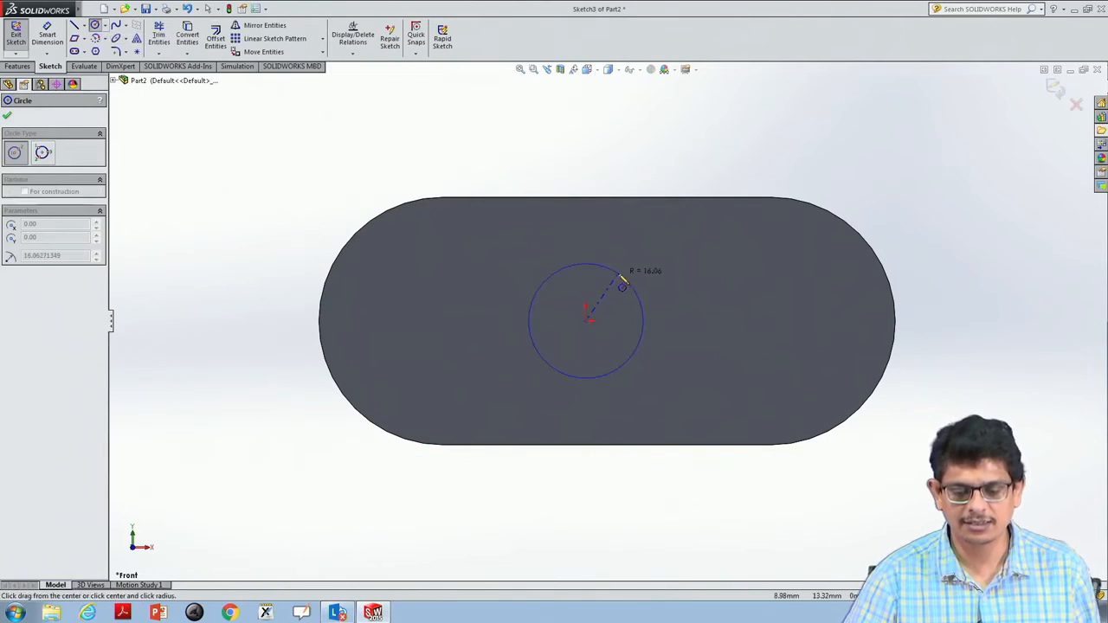
click(629, 279)
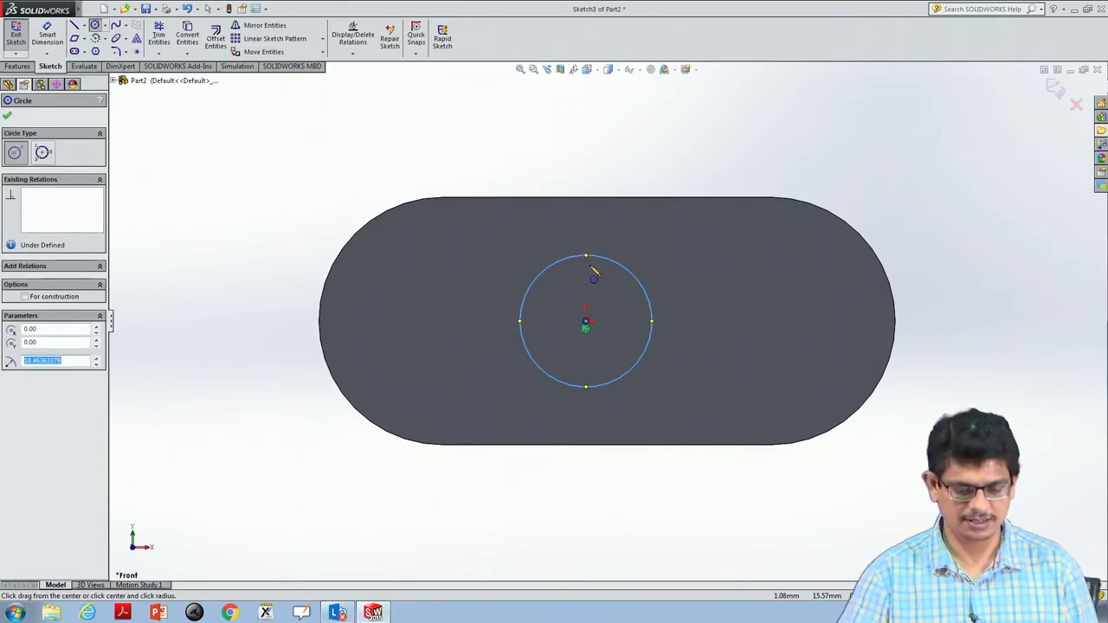
key(Escape)
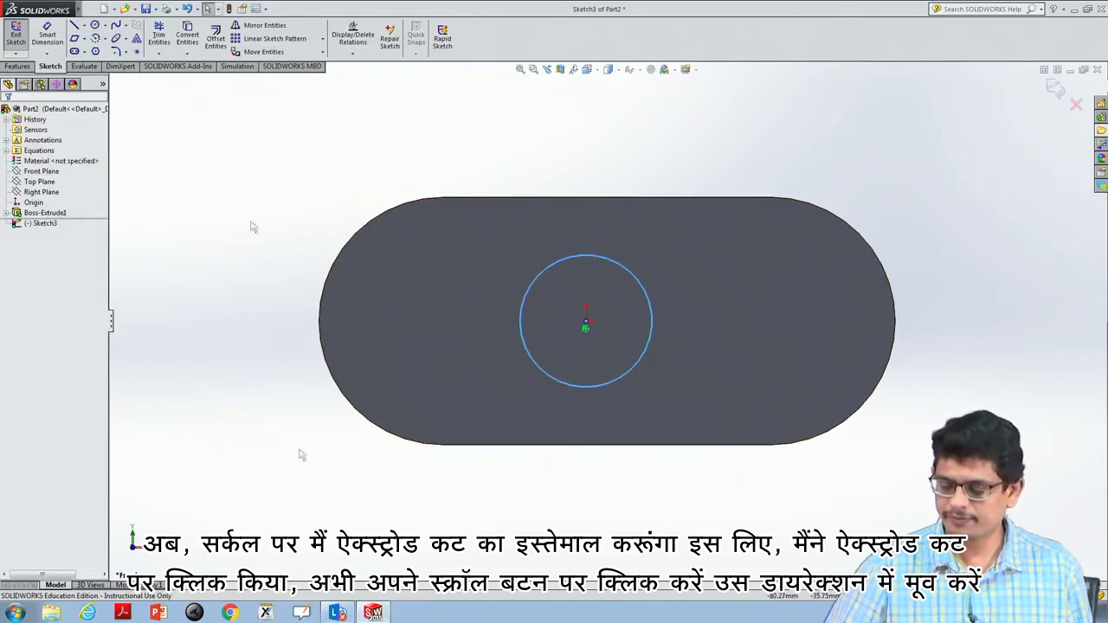
click(648, 302)
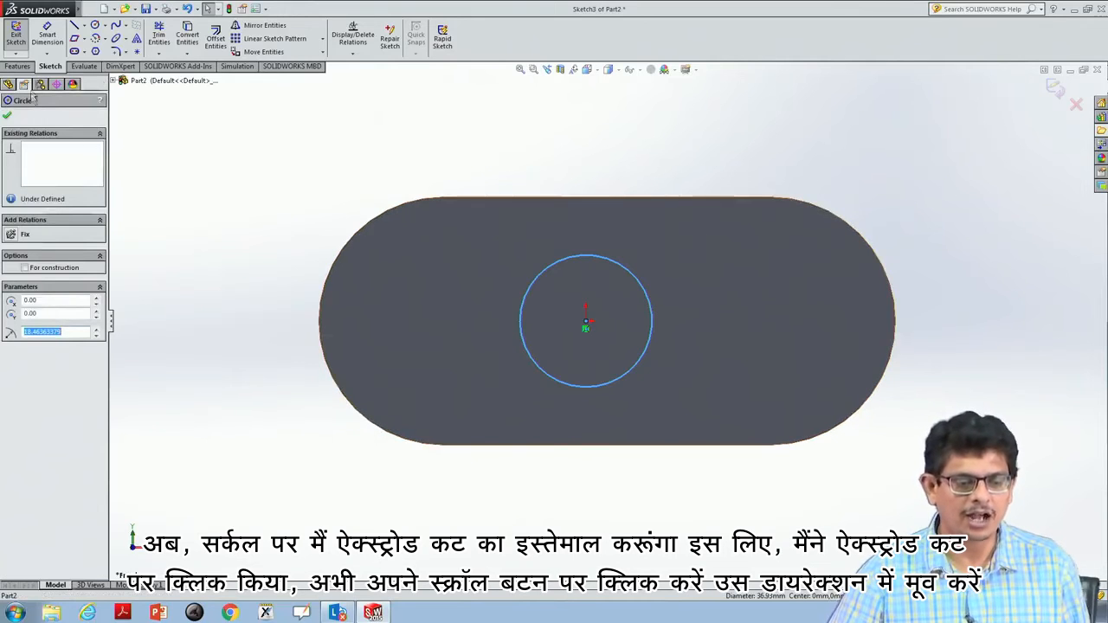
click(19, 67)
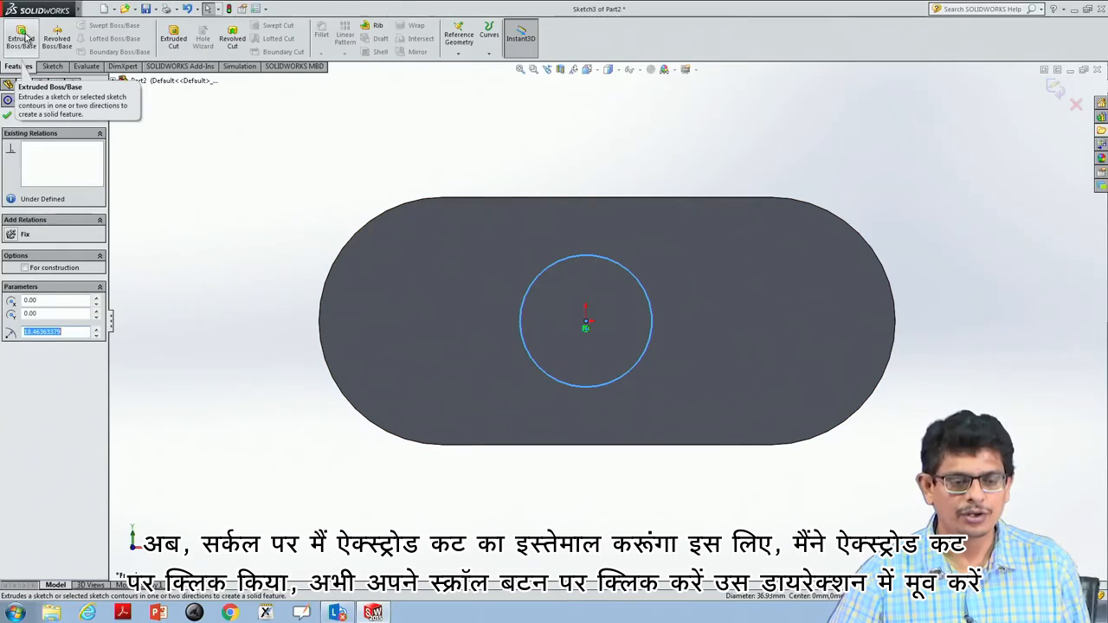
click(174, 37)
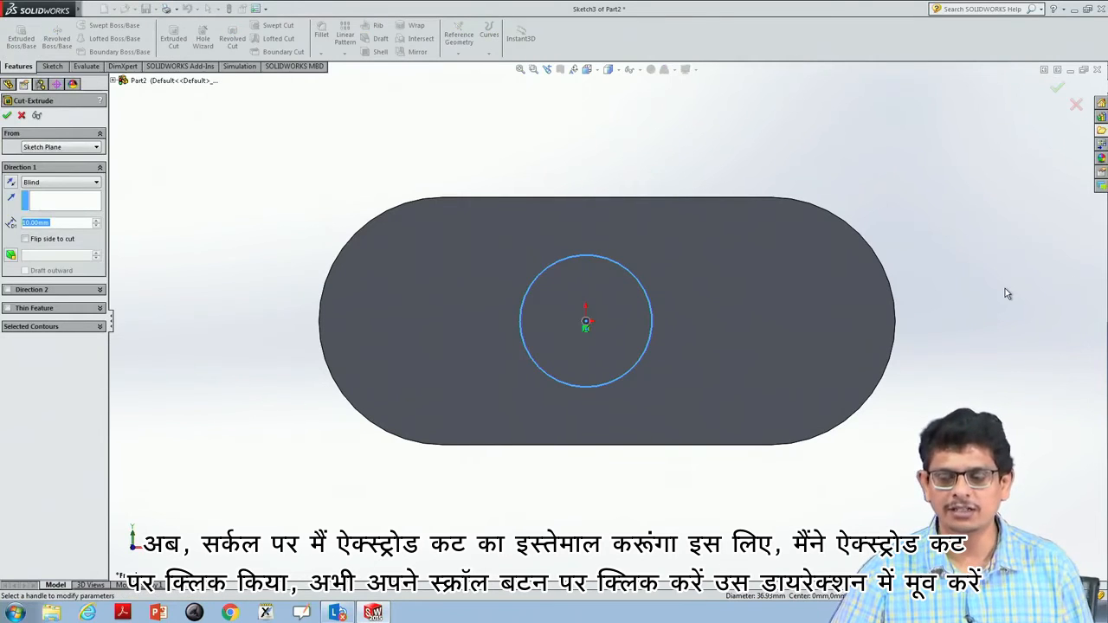
middle_drag(1006, 289, 883, 365)
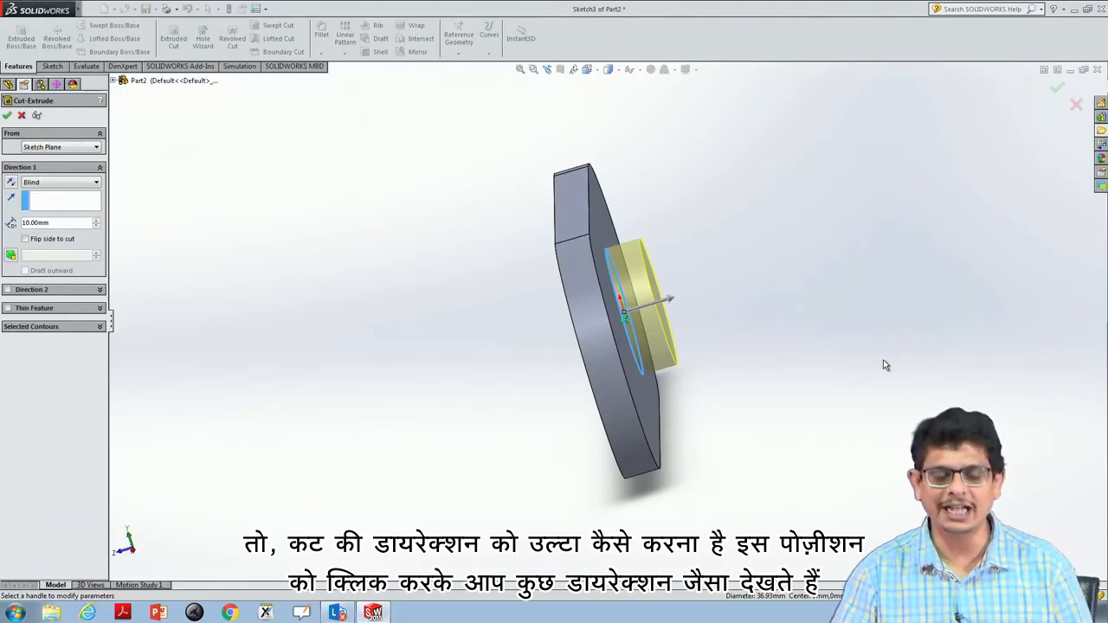
click(11, 186)
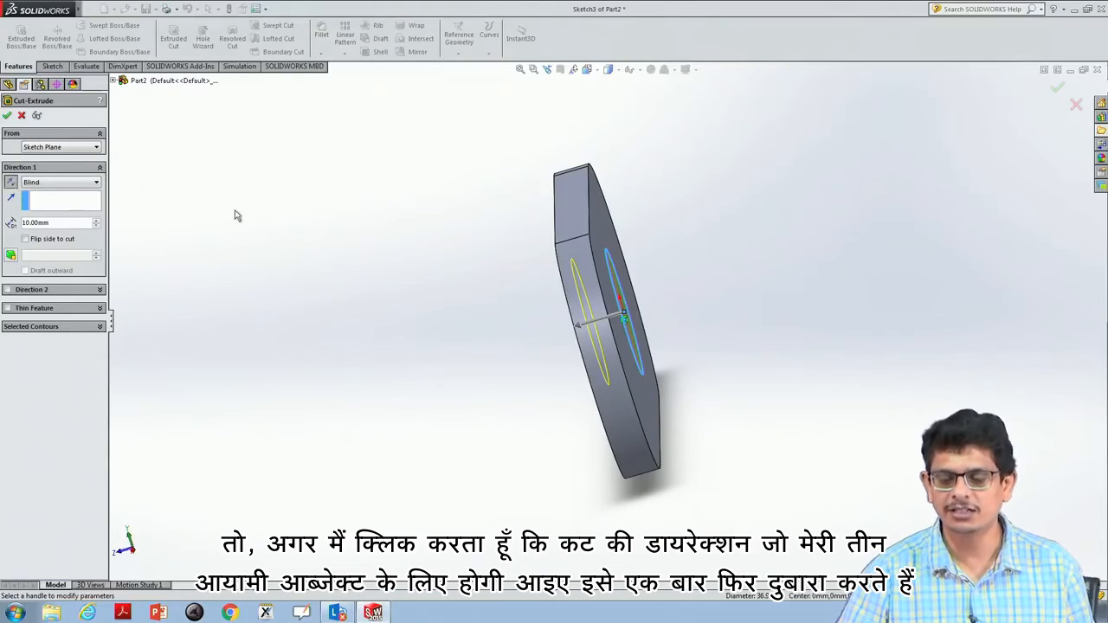
middle_drag(674, 274, 690, 255)
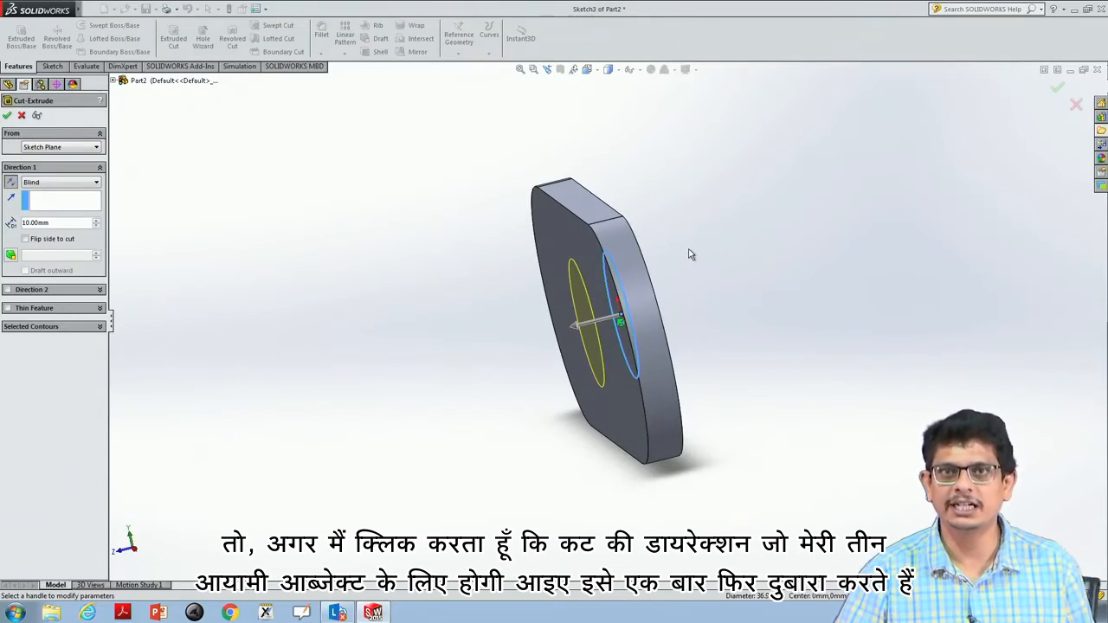
click(22, 116)
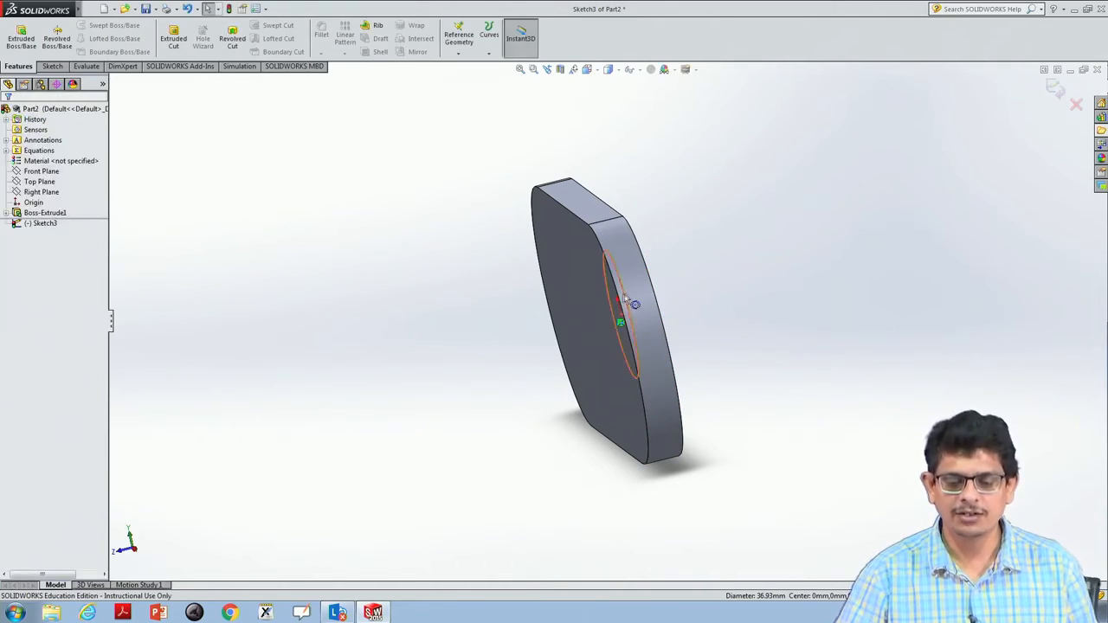
Cut-extrude the origin-centred circle through the slot body with a 20 mm blind depth in the reversed direction.
click(625, 298)
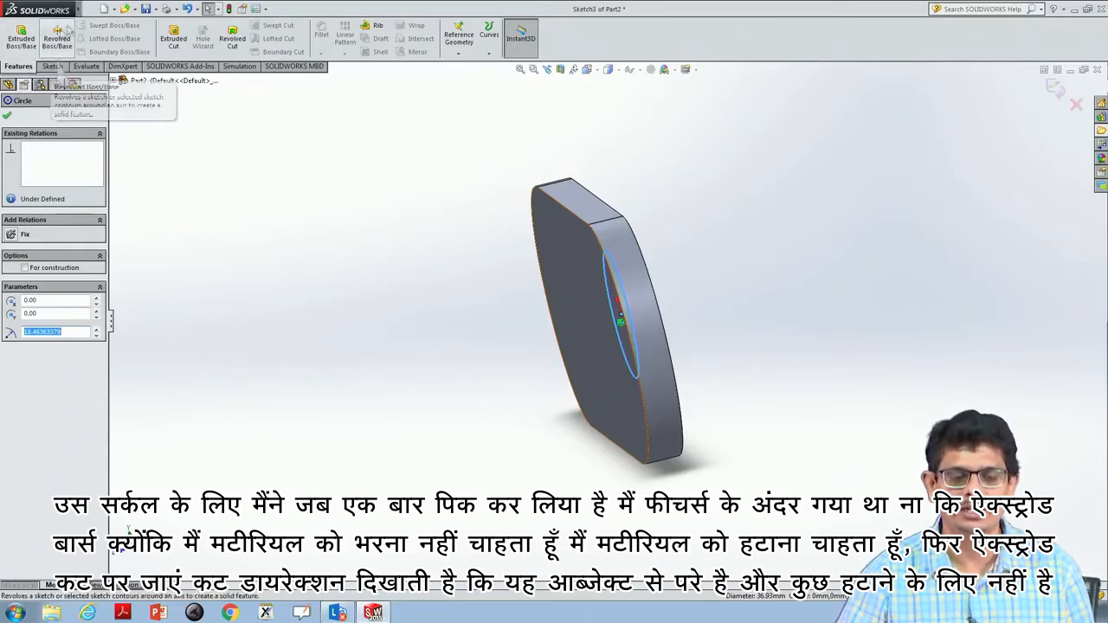
click(173, 40)
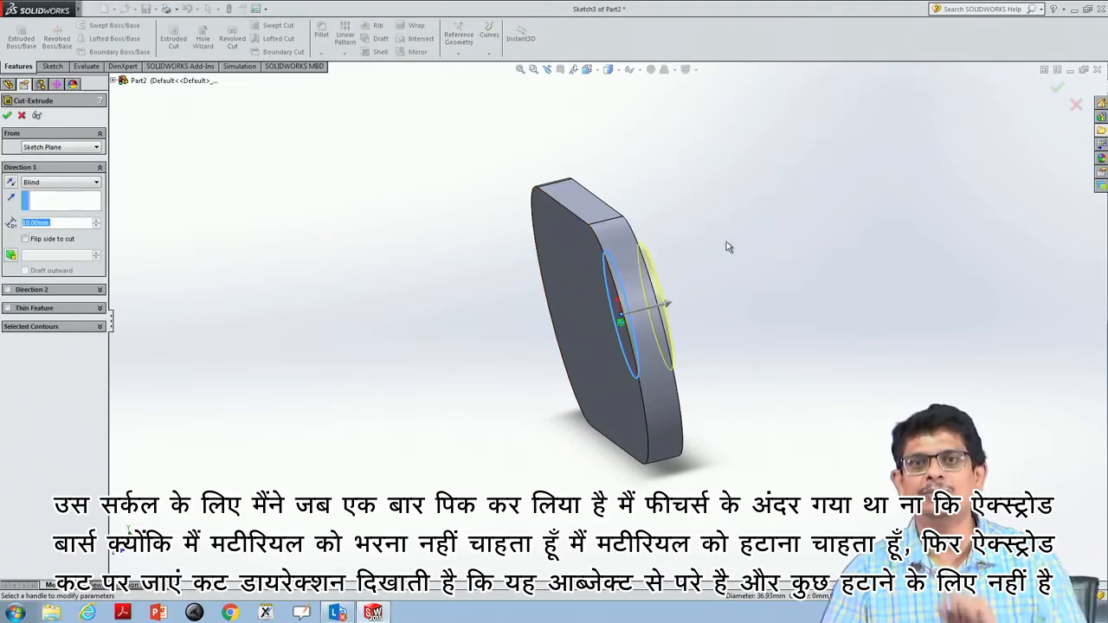
click(9, 184)
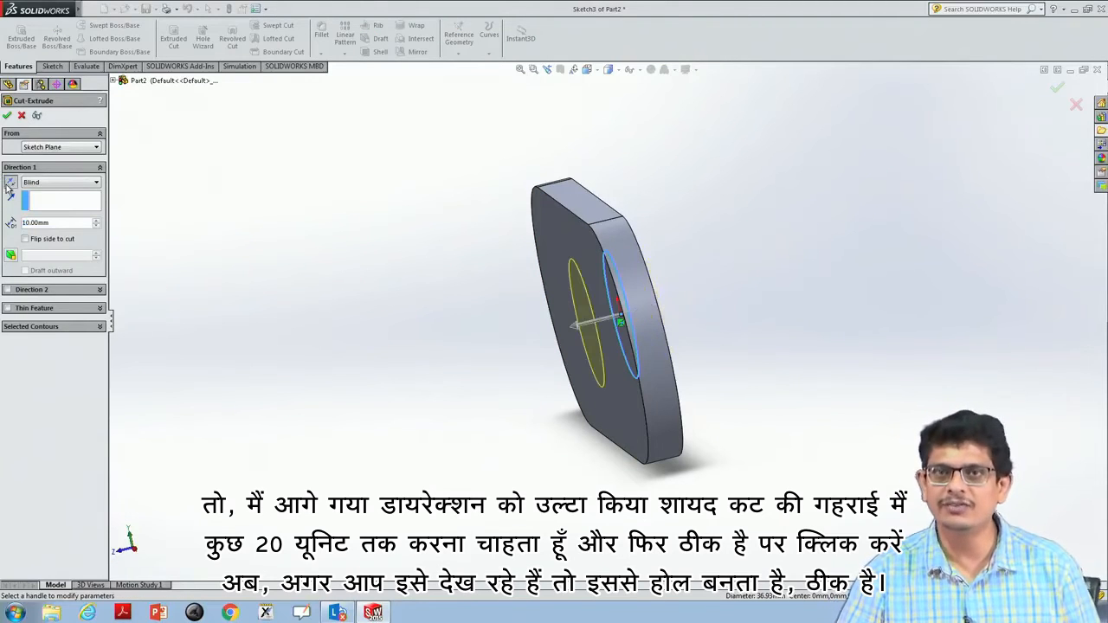
double_click(58, 222)
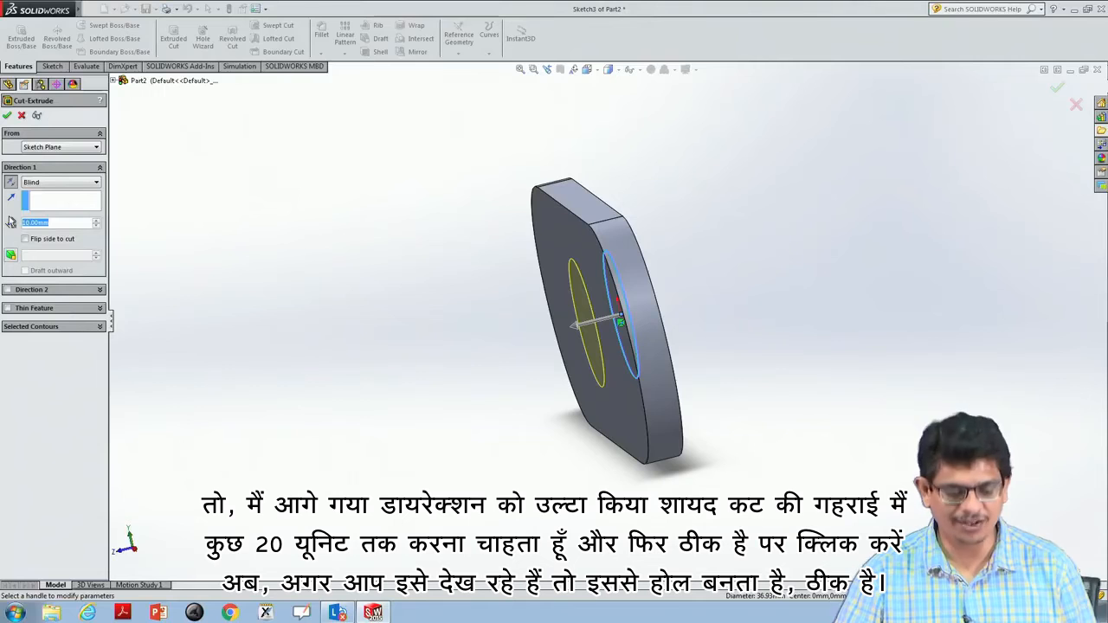
text(20)
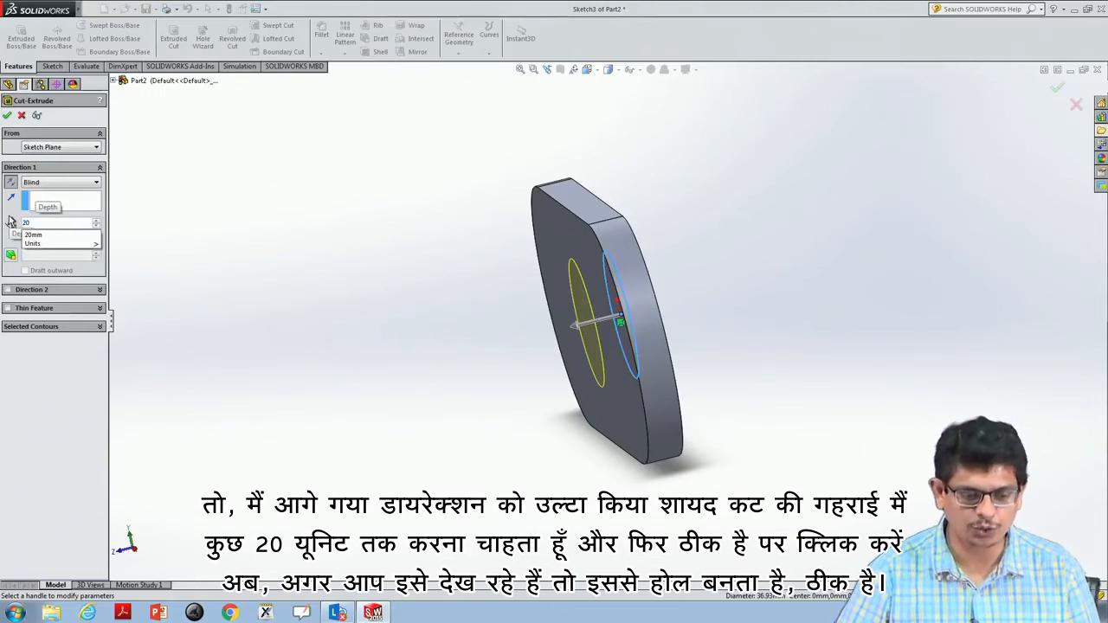
click(43, 257)
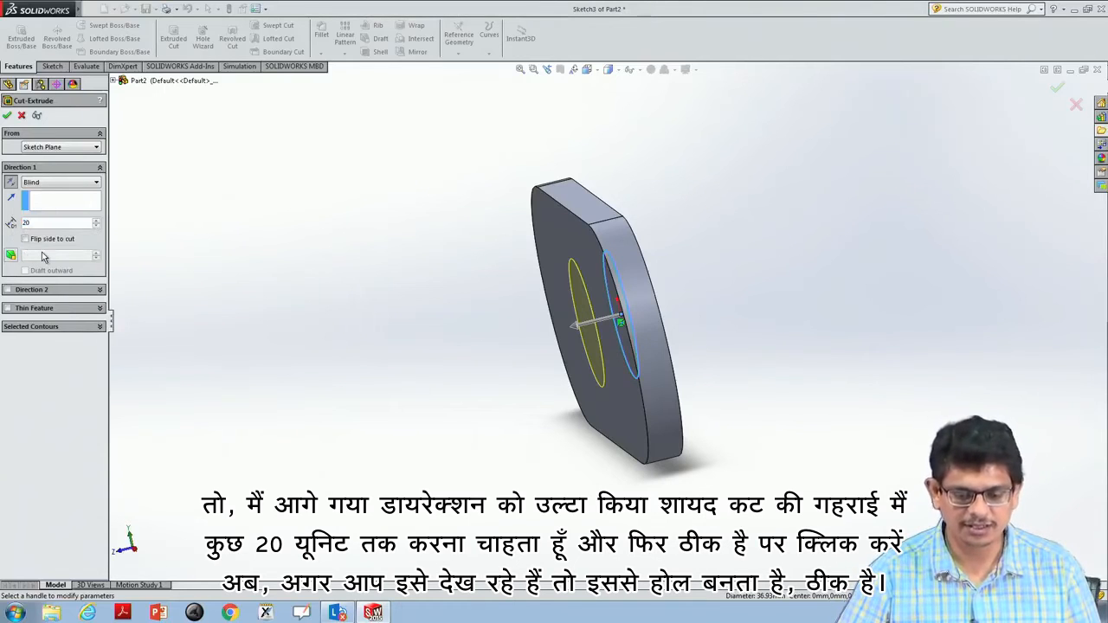
click(10, 116)
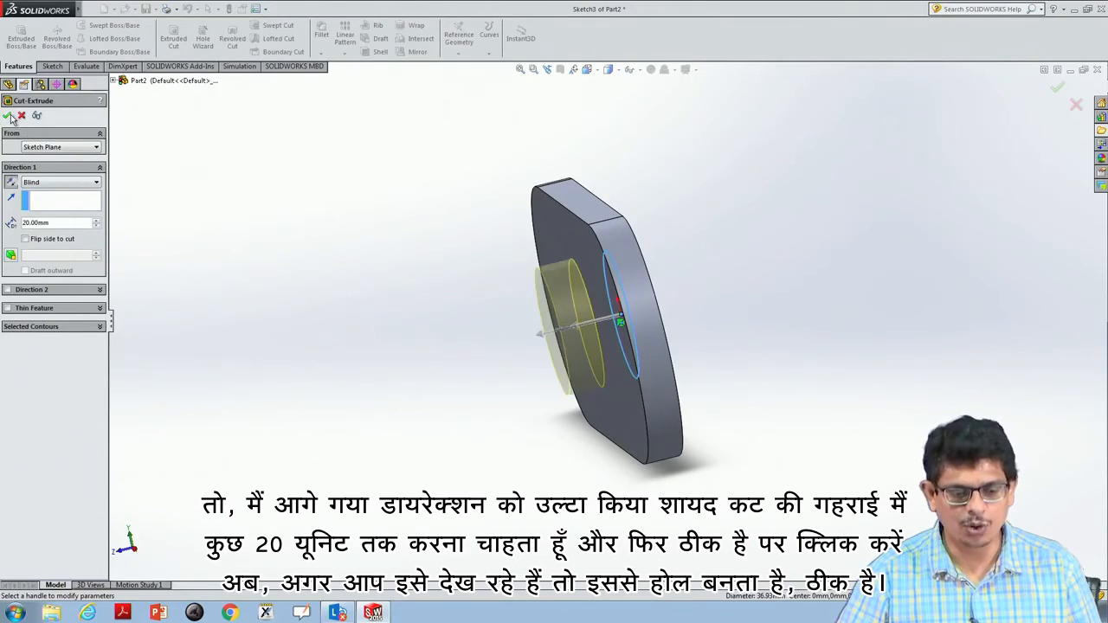
Sketch a square polygon about 22 mm wide, centred about 48 mm from the origin on the plate's back face, and delete its inscribed construction circle.
middle_drag(741, 321, 792, 342)
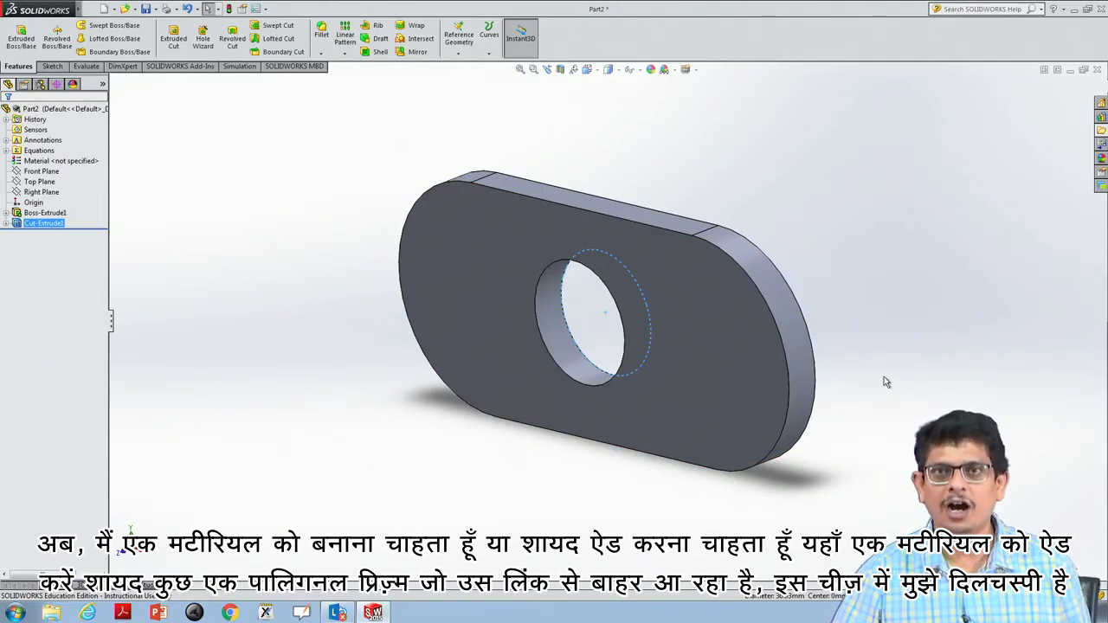
middle_drag(884, 382, 782, 378)
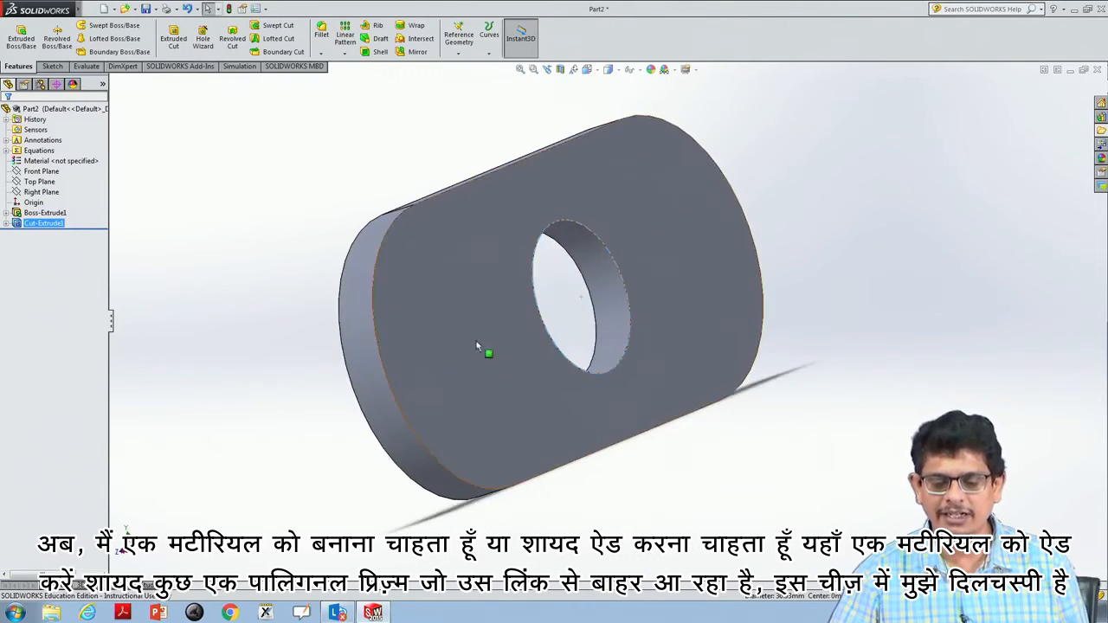
click(475, 344)
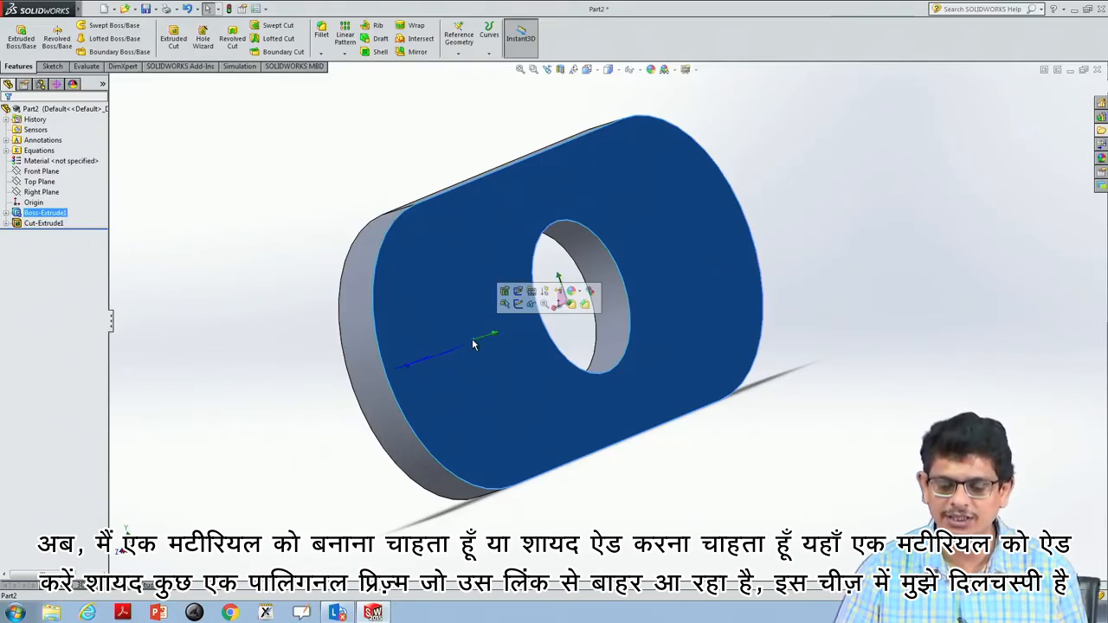
right_click(473, 344)
click(530, 327)
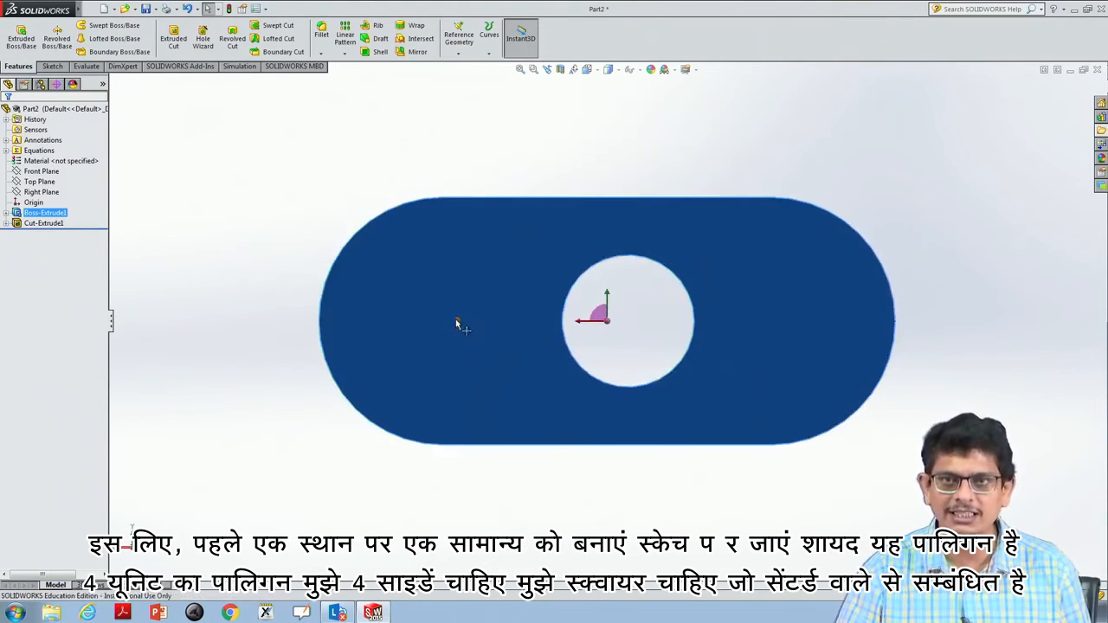
click(52, 66)
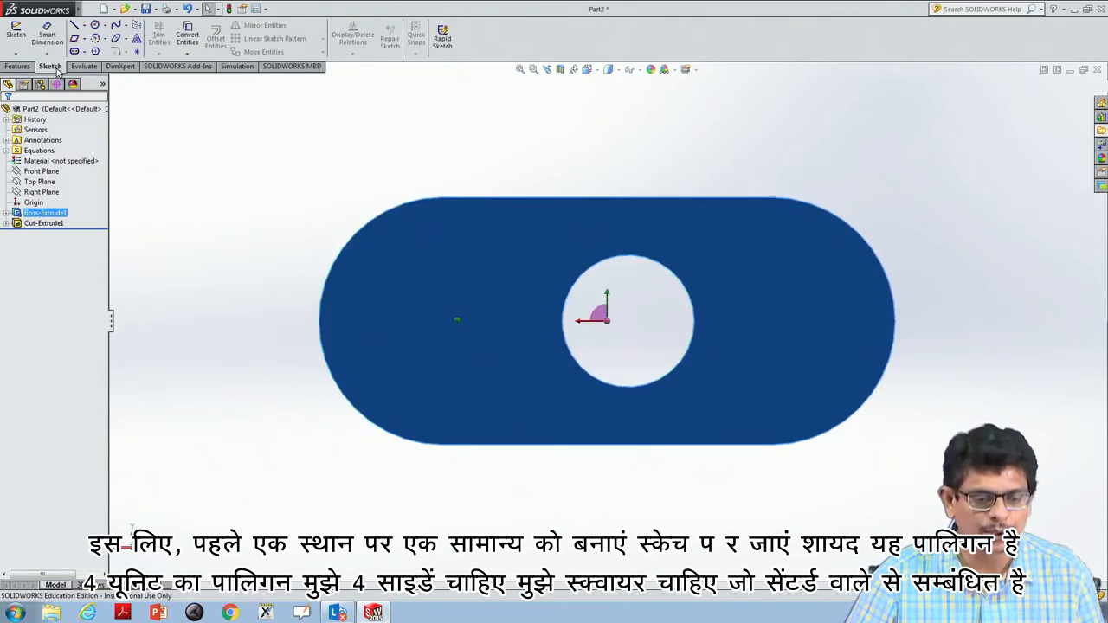
click(96, 52)
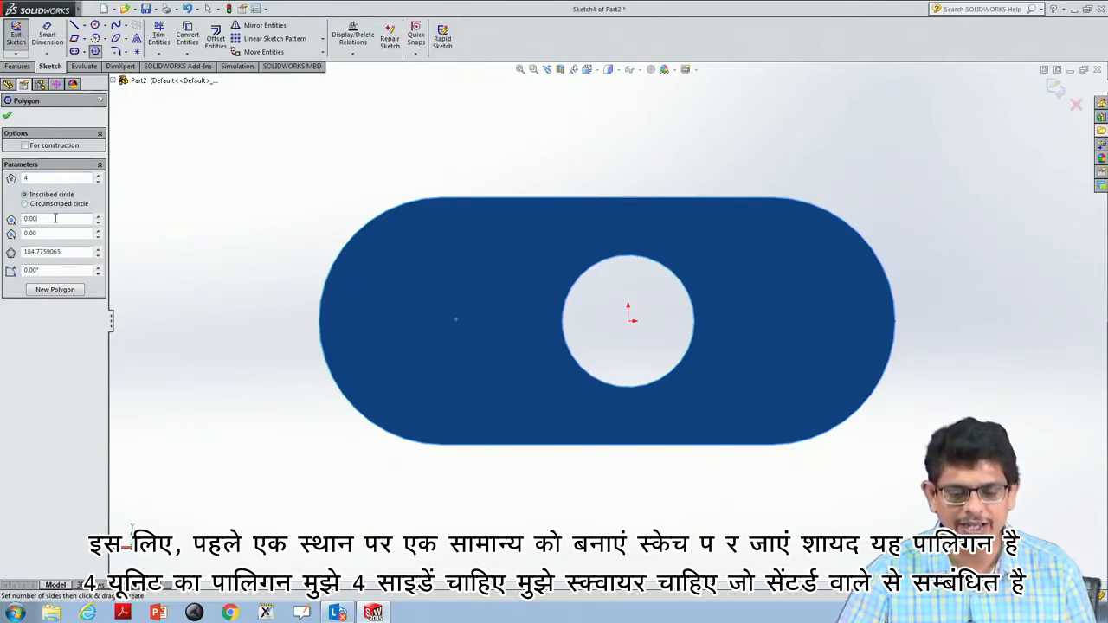
click(457, 321)
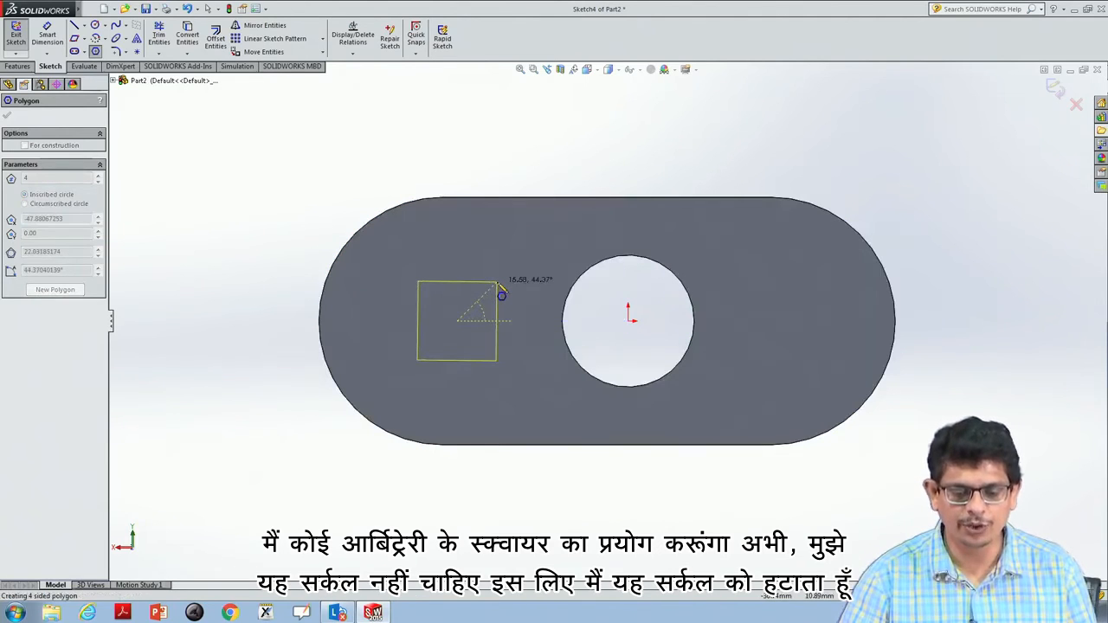
click(500, 286)
key(Escape)
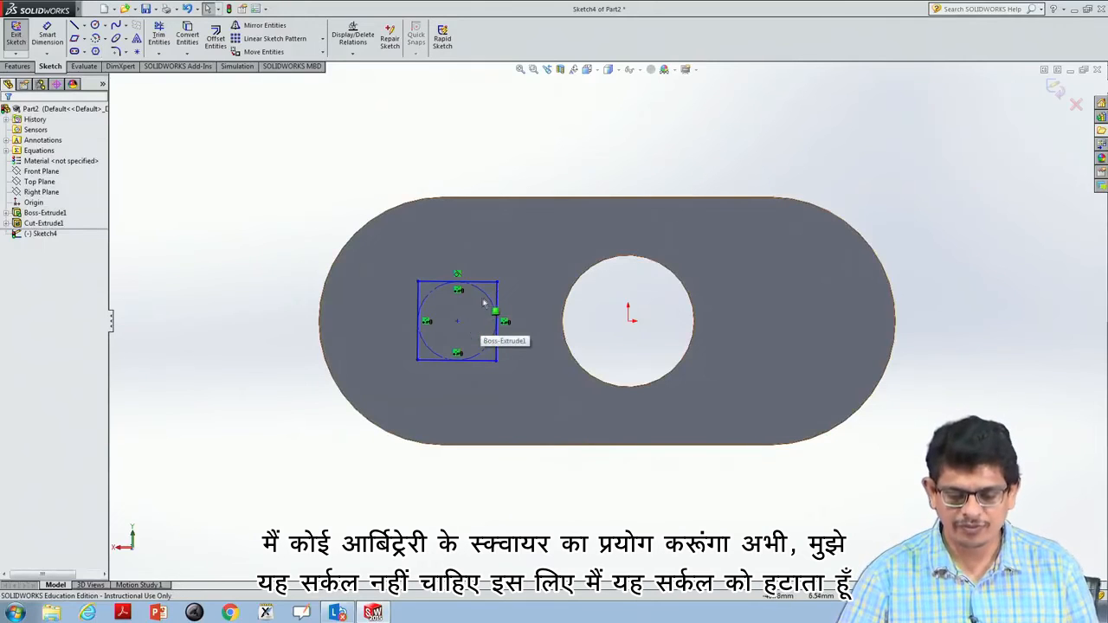
click(488, 295)
key(Delete)
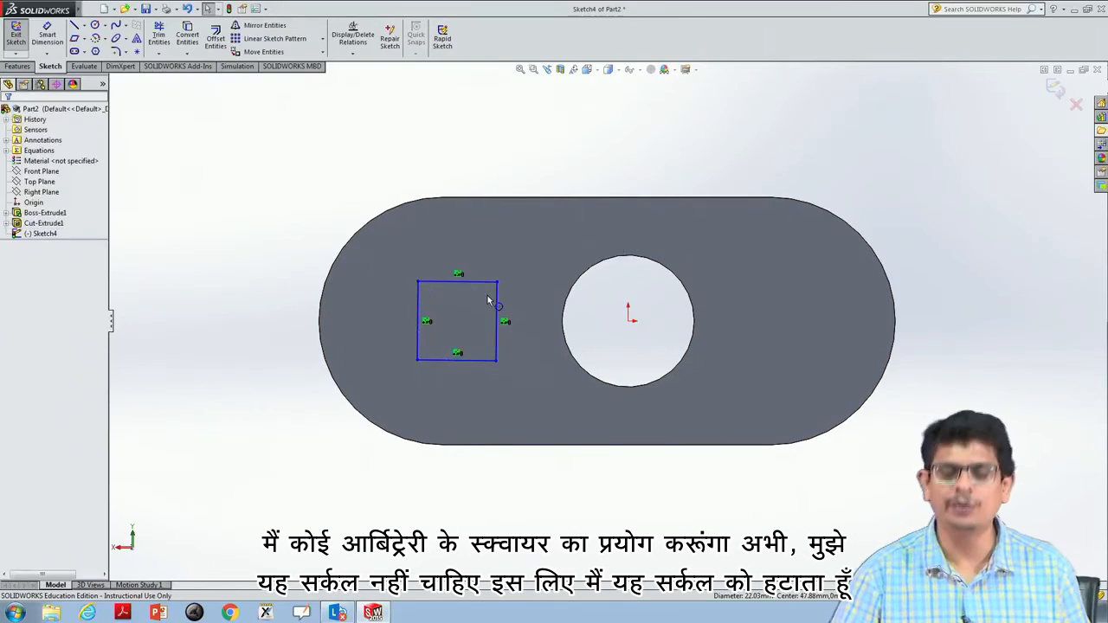
Extrude the square sketch 30 mm outward from the plate's back face as a merged blind boss.
drag(408, 386, 524, 272)
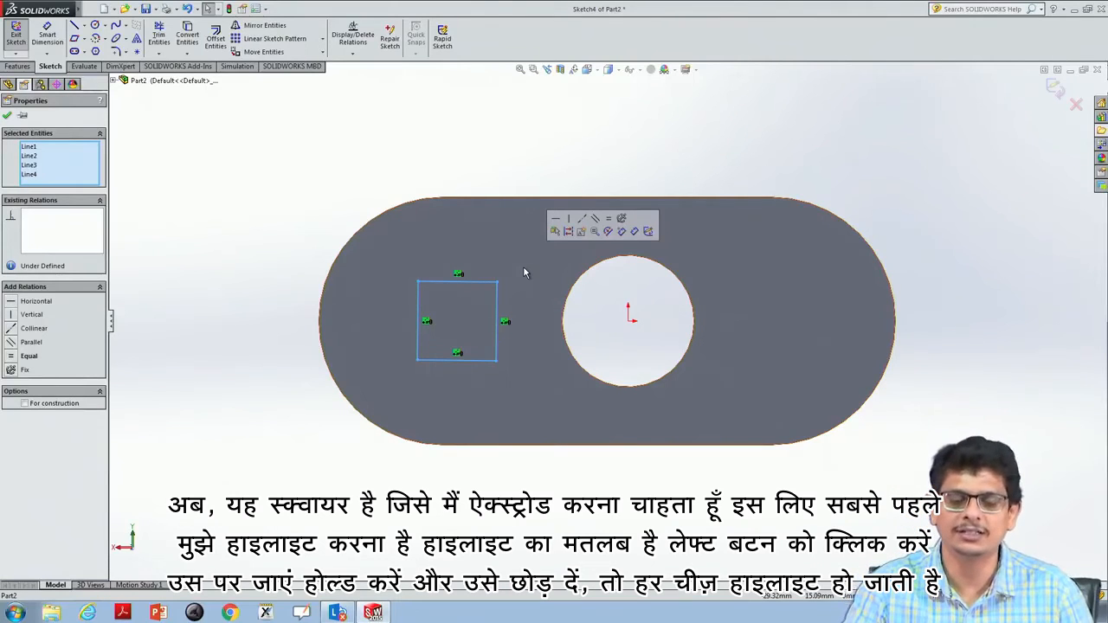
click(19, 67)
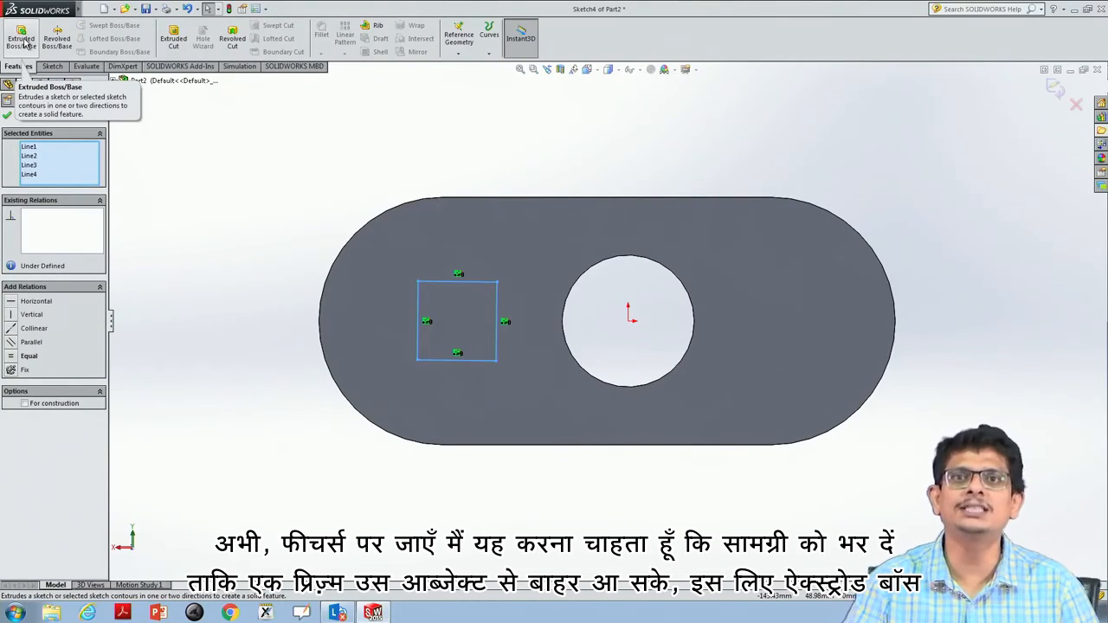
click(24, 43)
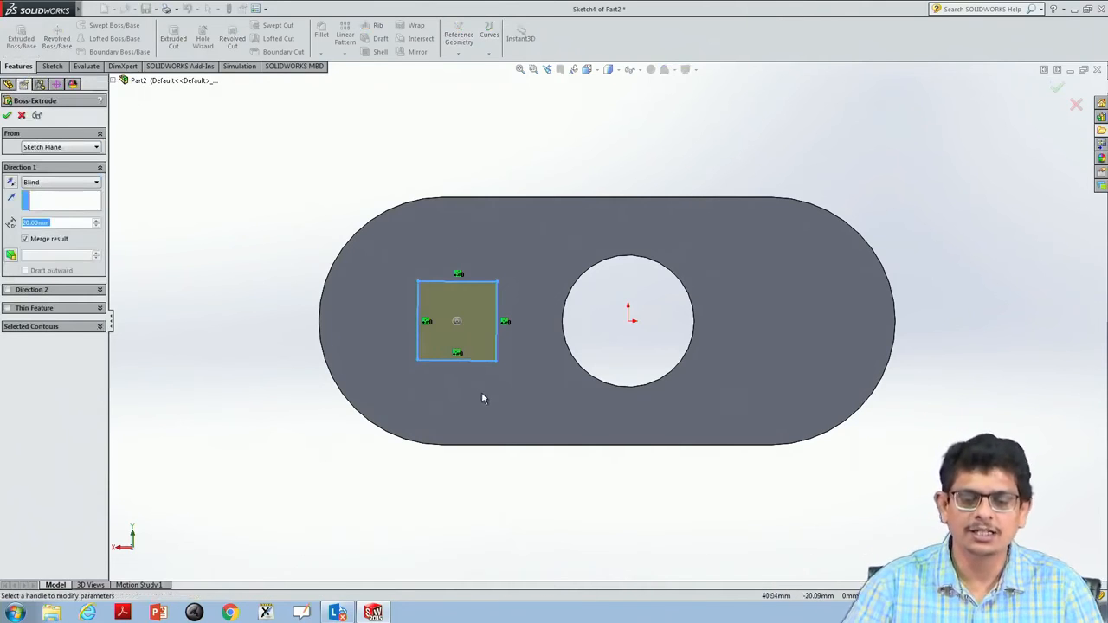
middle_drag(276, 228, 408, 247)
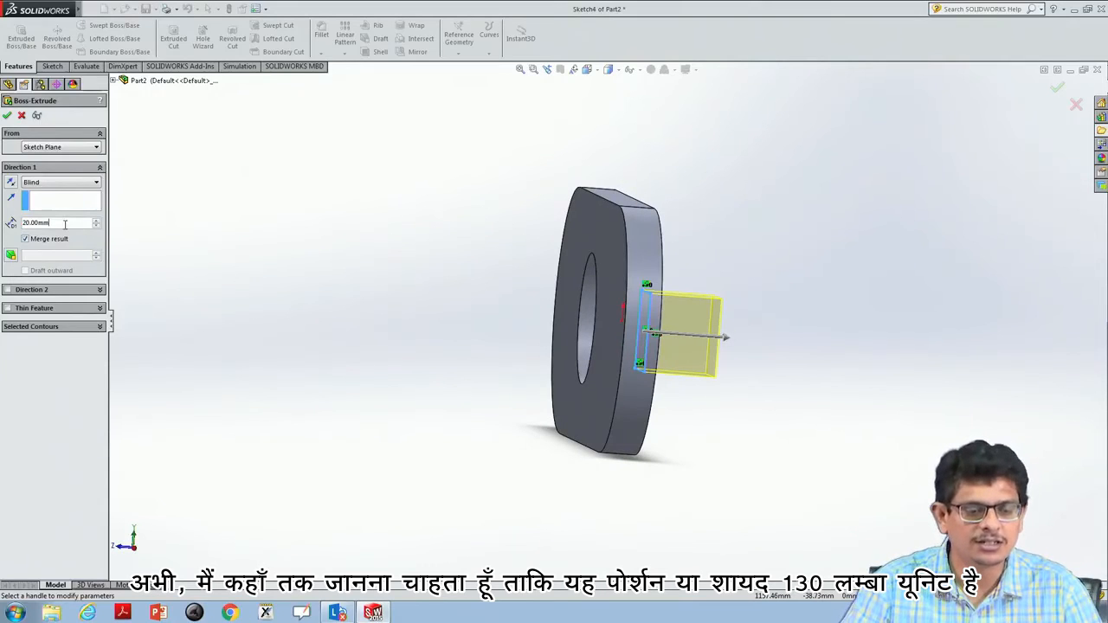
text(130)
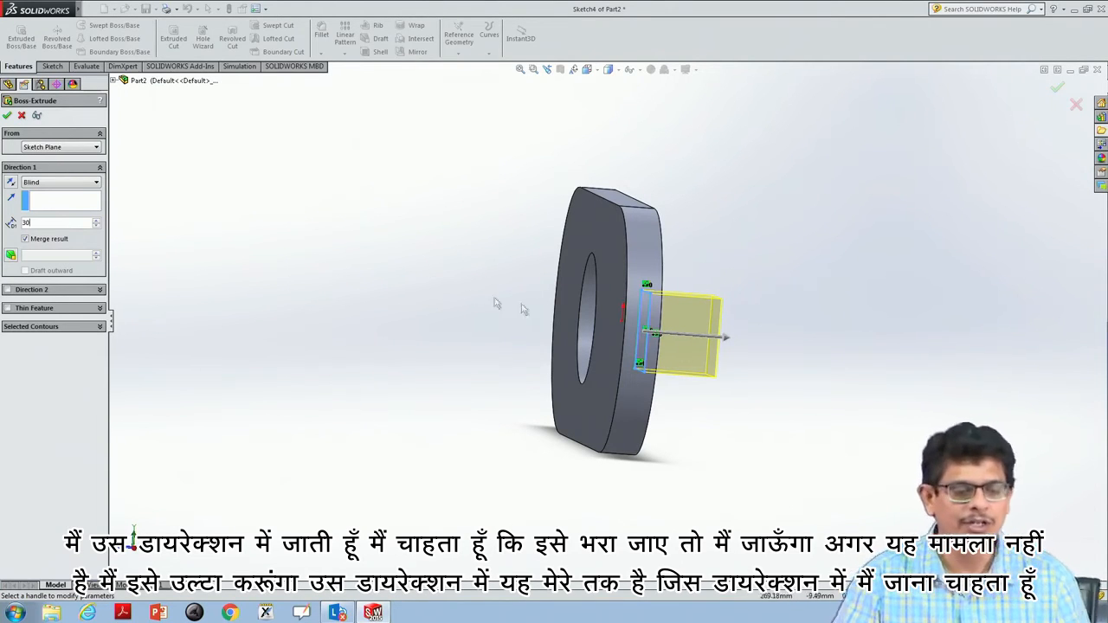
click(11, 184)
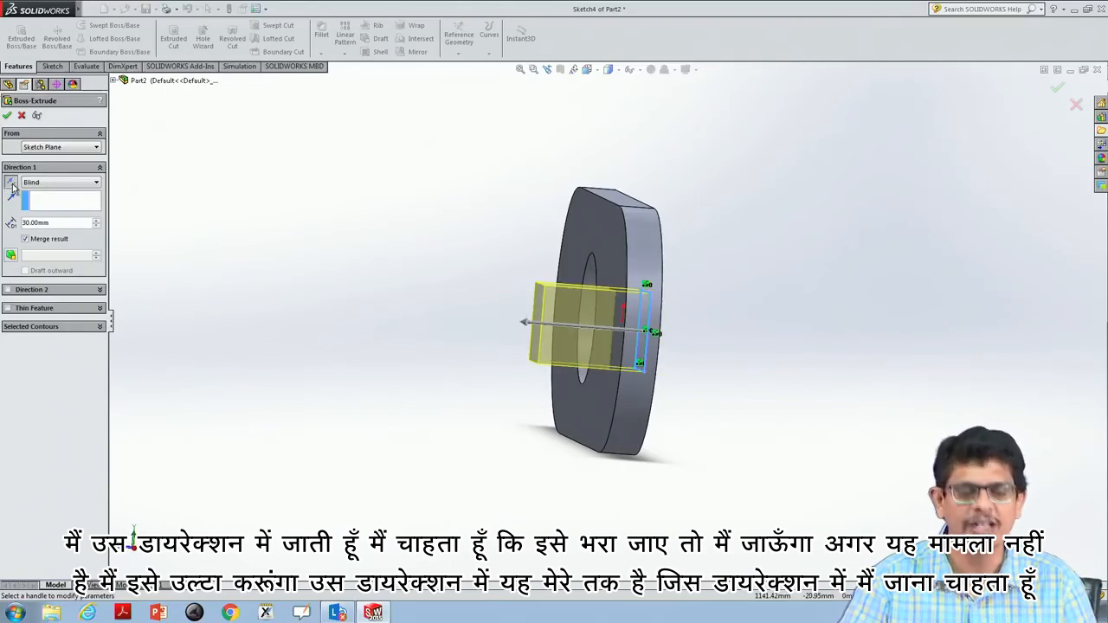
click(11, 183)
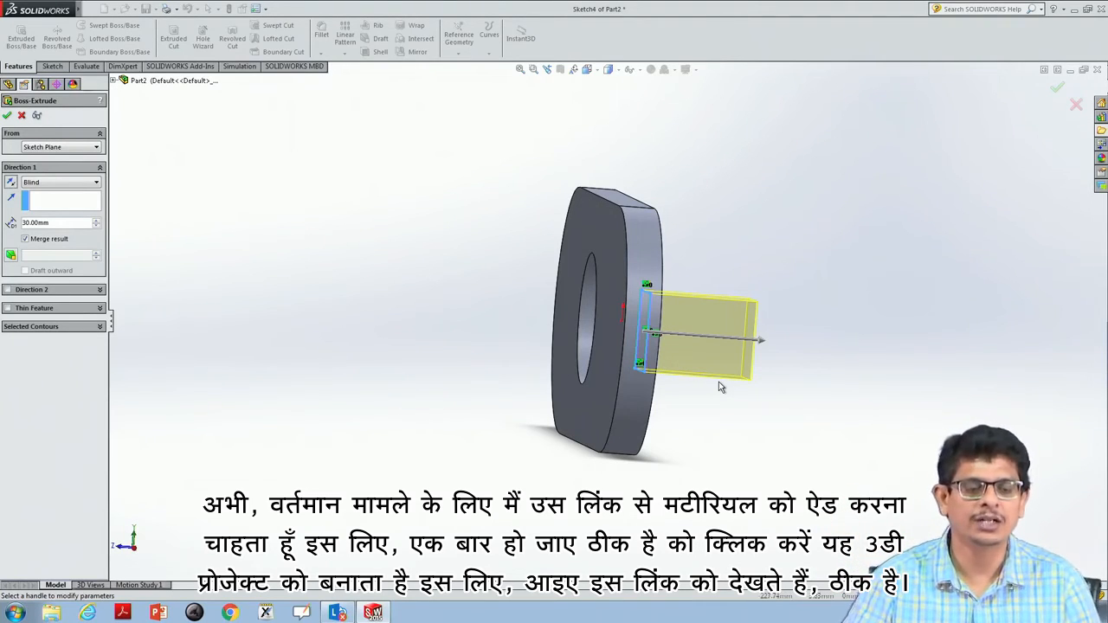
click(6, 116)
middle_drag(920, 348, 907, 448)
click(889, 387)
middle_drag(455, 385, 846, 444)
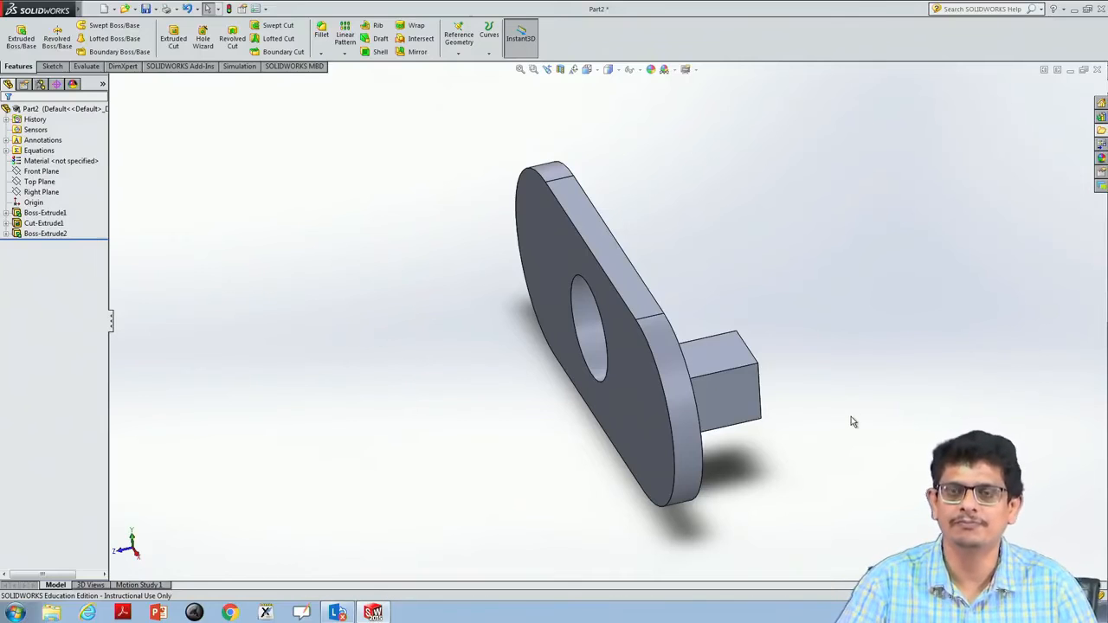
Sketch a circle of about 9.8 mm radius, centred near X -52, Y -3.1 mm, on the plate's front face viewed normal to it.
middle_drag(920, 367, 970, 399)
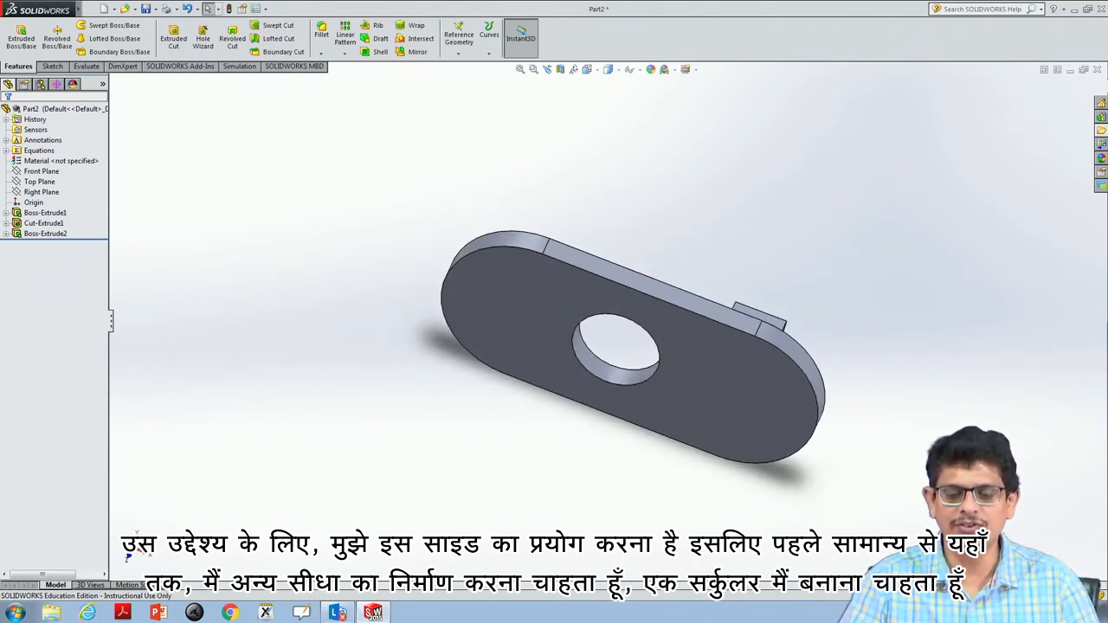
click(494, 316)
right_click(495, 313)
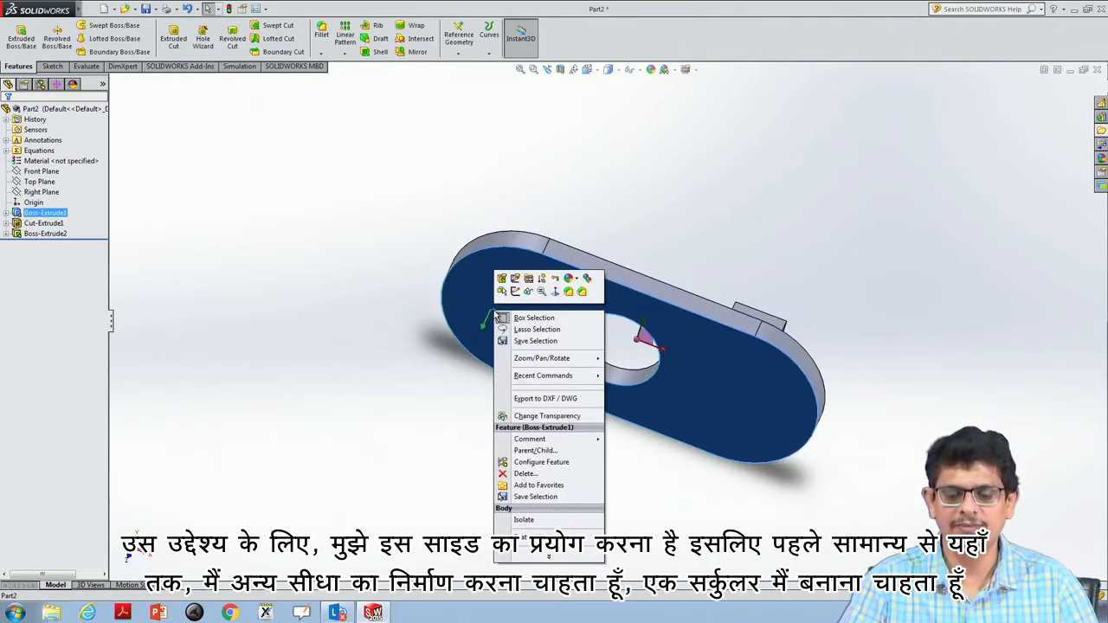
click(555, 296)
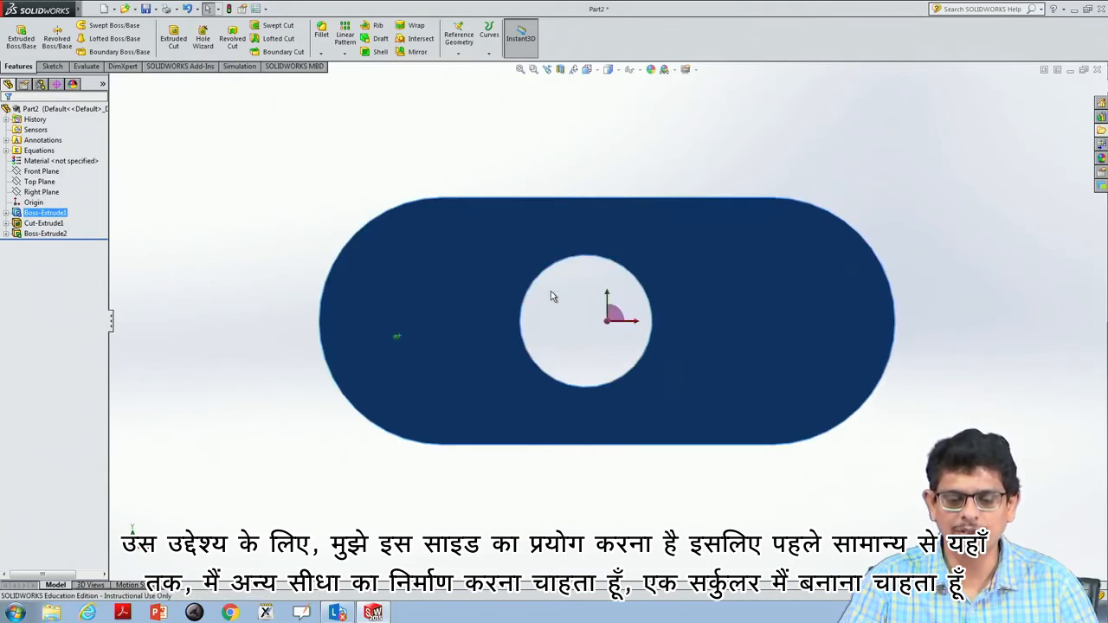
mouse_move(52, 6)
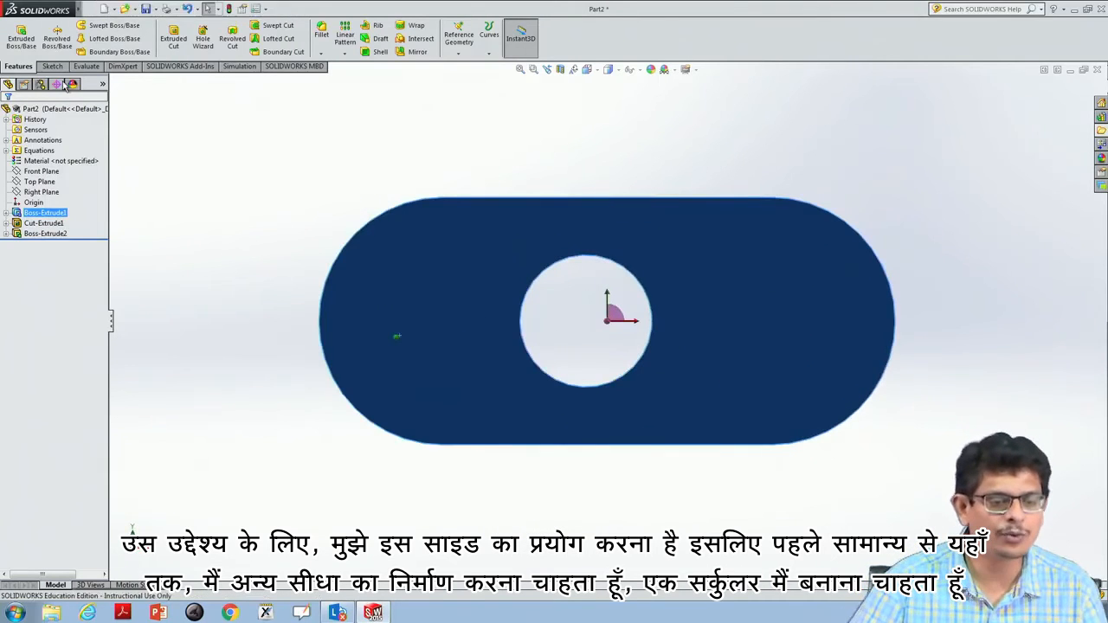
click(52, 66)
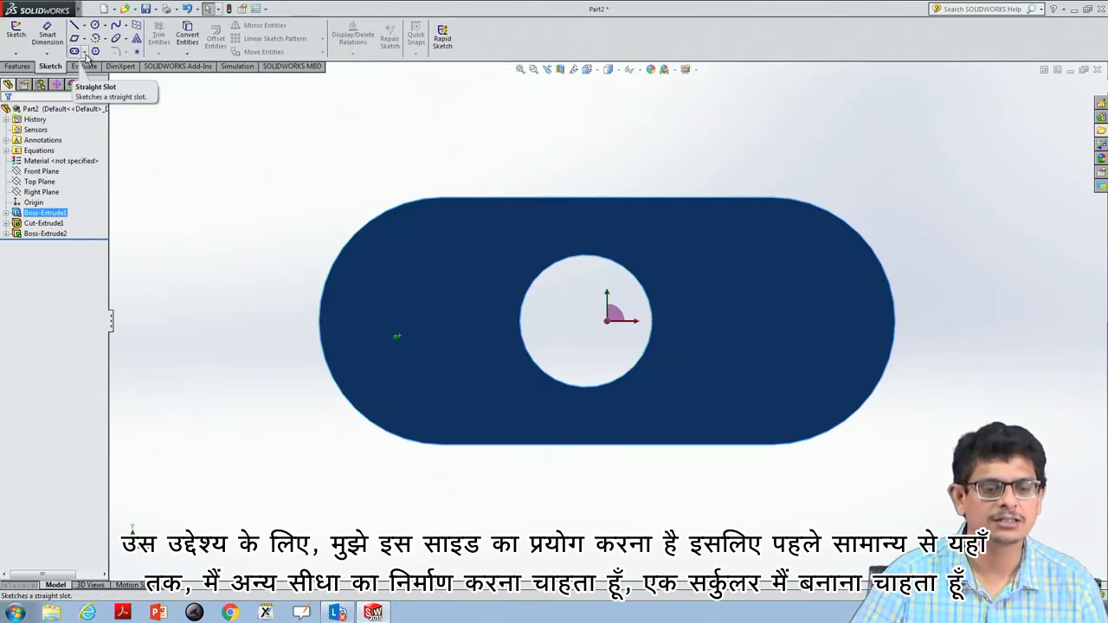
click(85, 52)
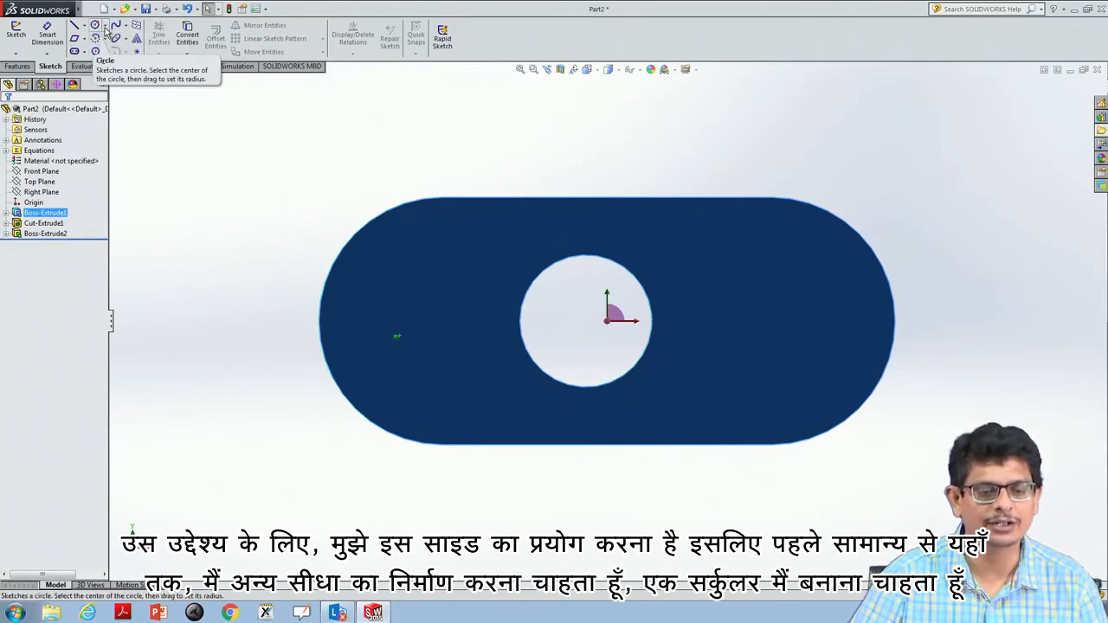
click(105, 31)
click(121, 33)
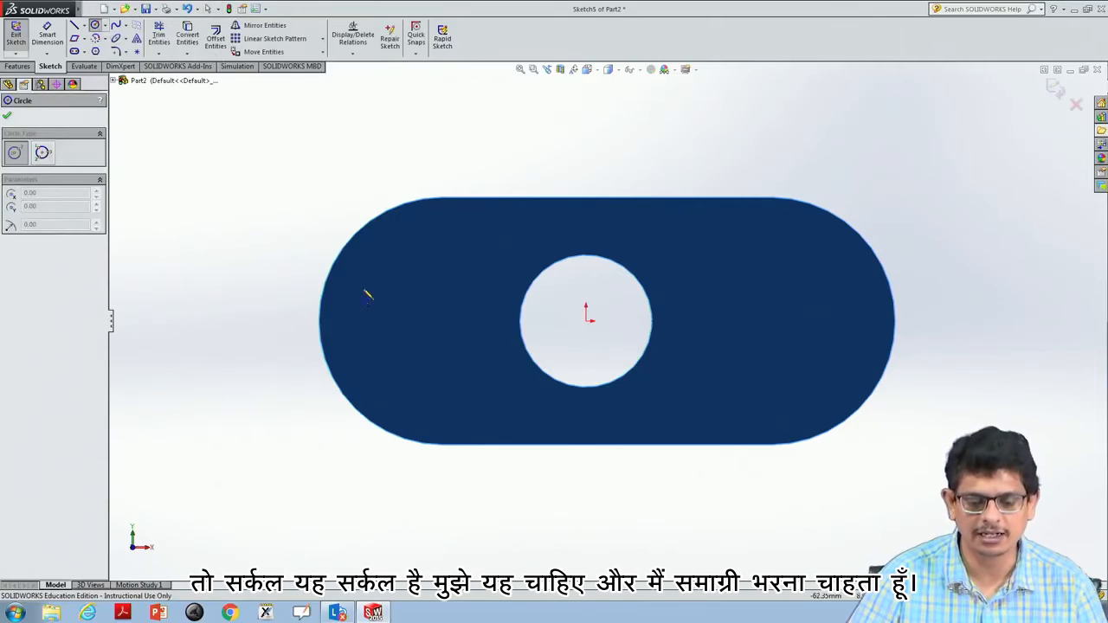
click(403, 343)
click(400, 332)
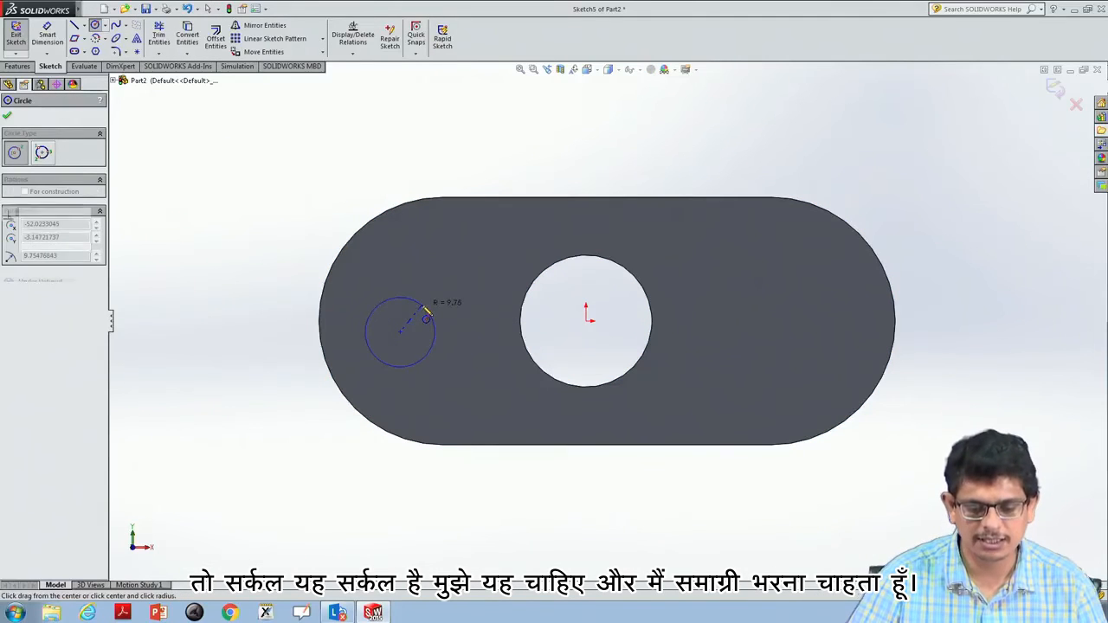
click(426, 318)
key(Escape)
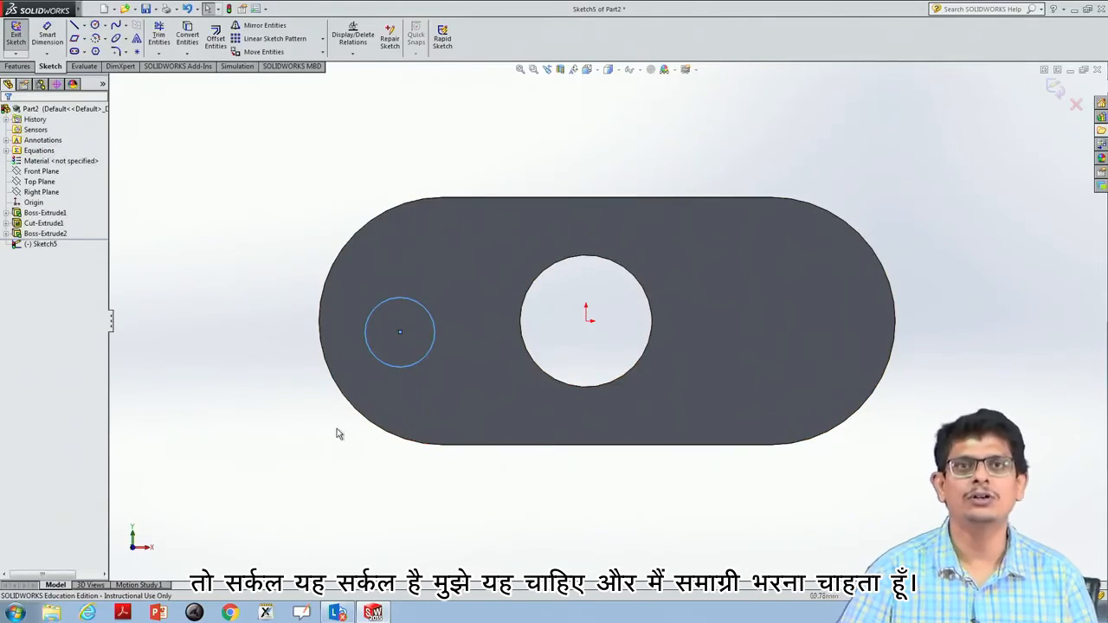
Start a merged blind boss extrusion of the circle on the plate's front face, trying a 30° draft before setting the draft angle to 20°.
drag(297, 423, 477, 284)
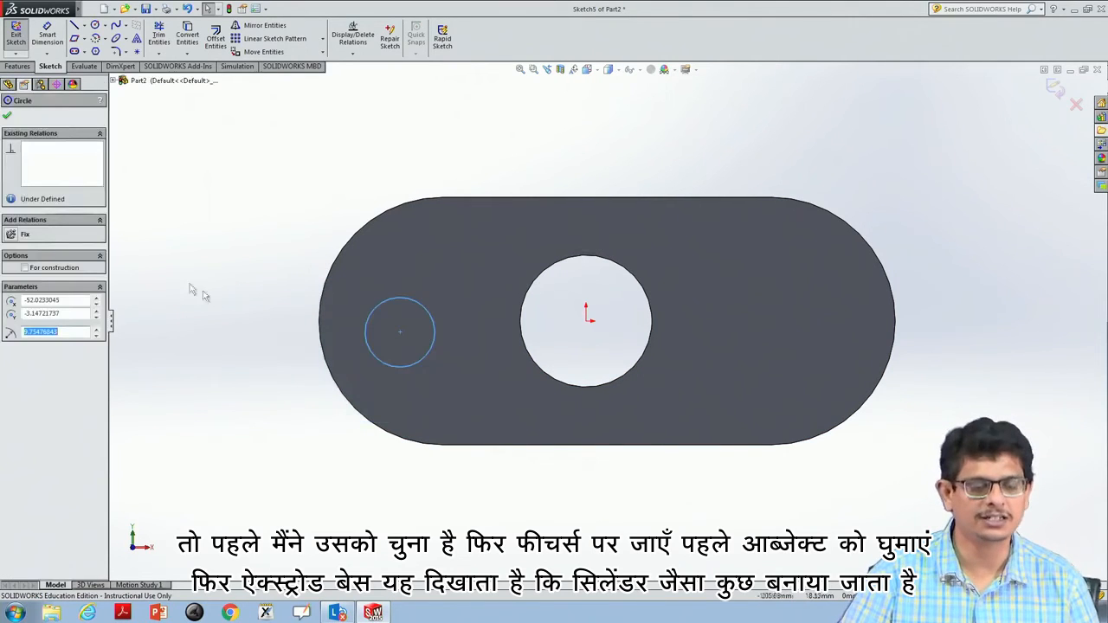
click(18, 66)
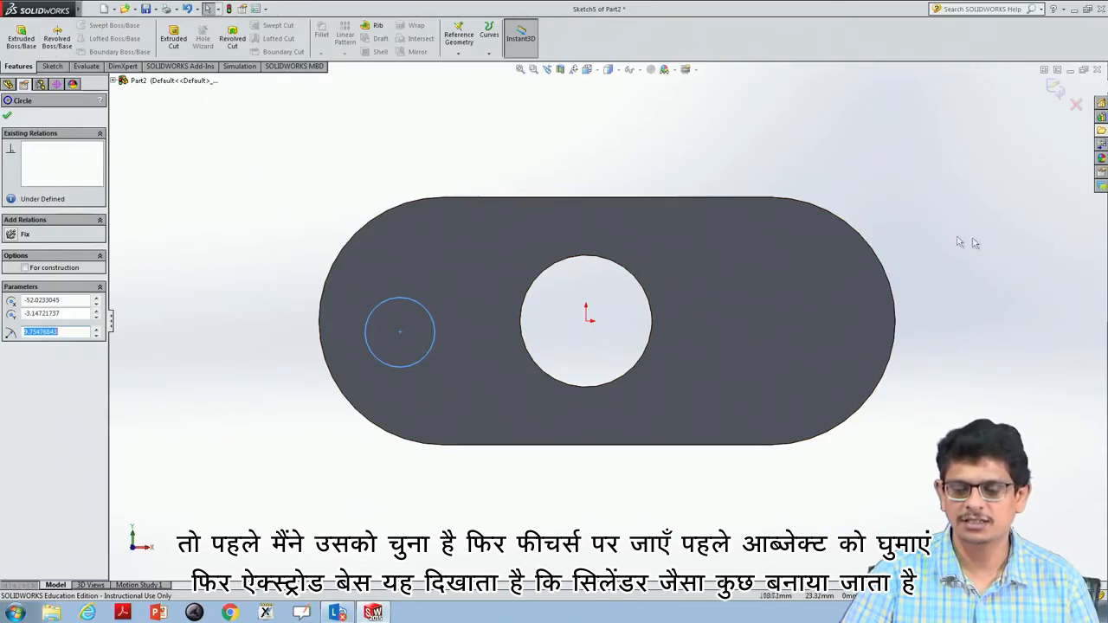
middle_drag(979, 243, 904, 294)
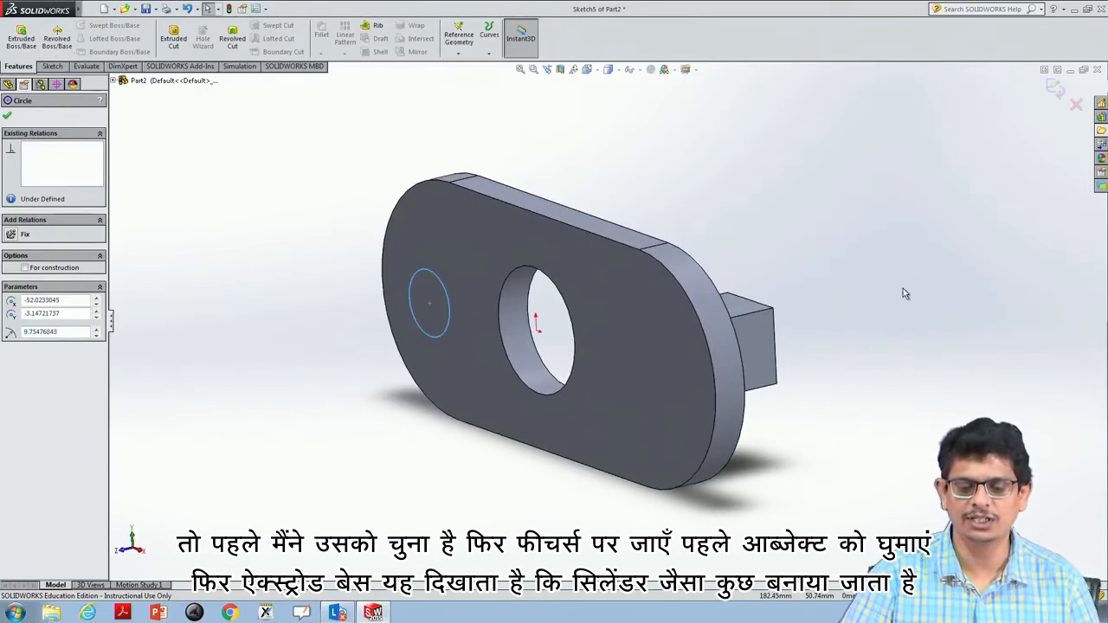
click(14, 43)
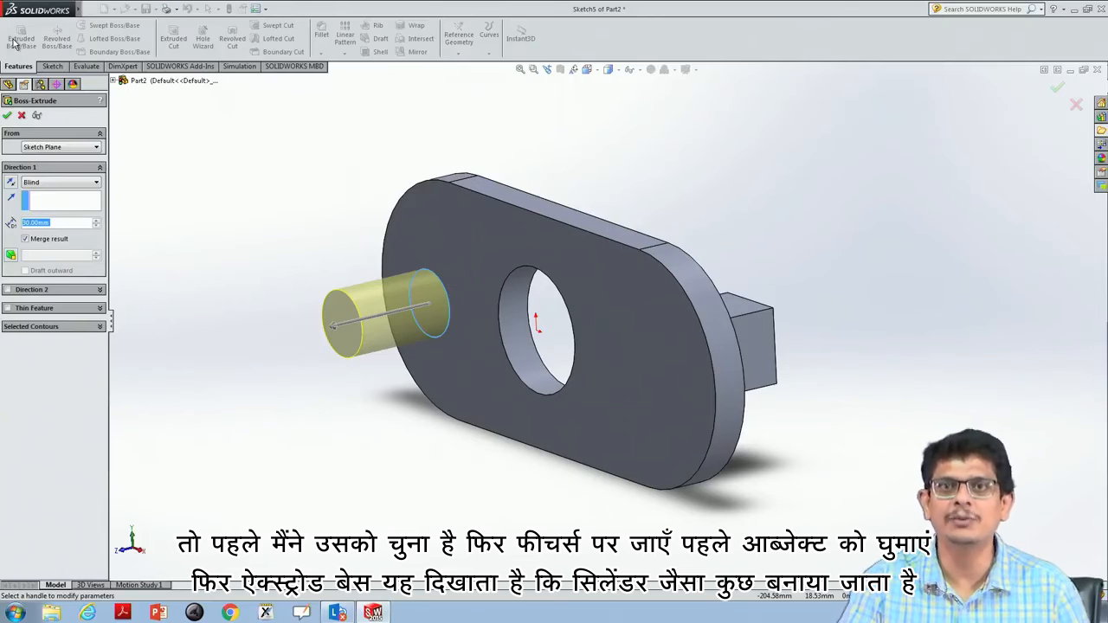
click(12, 257)
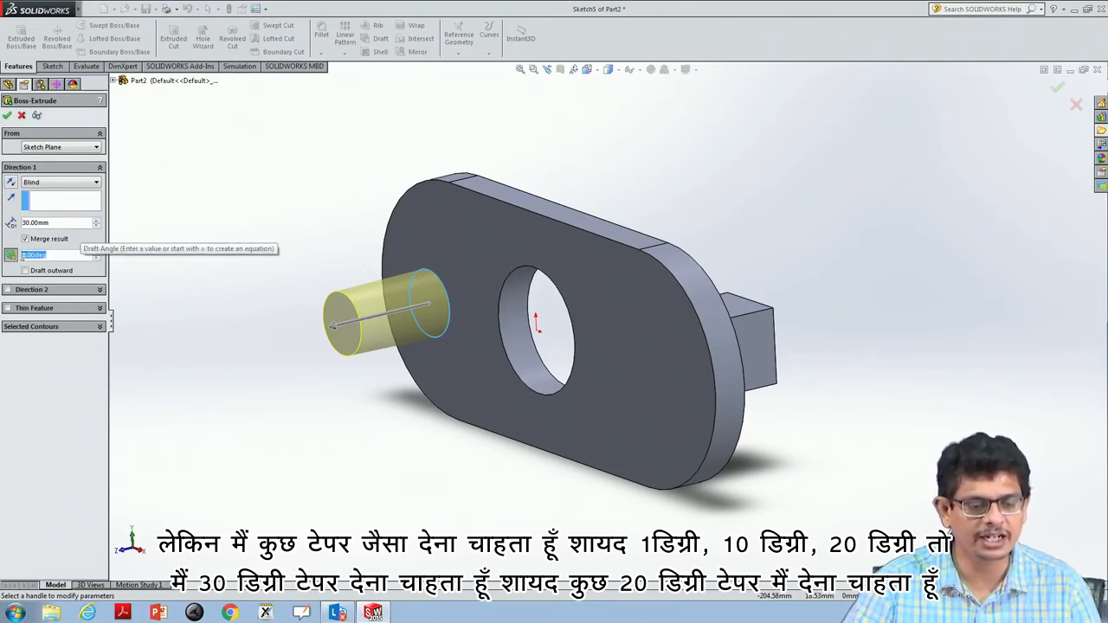
text(30)
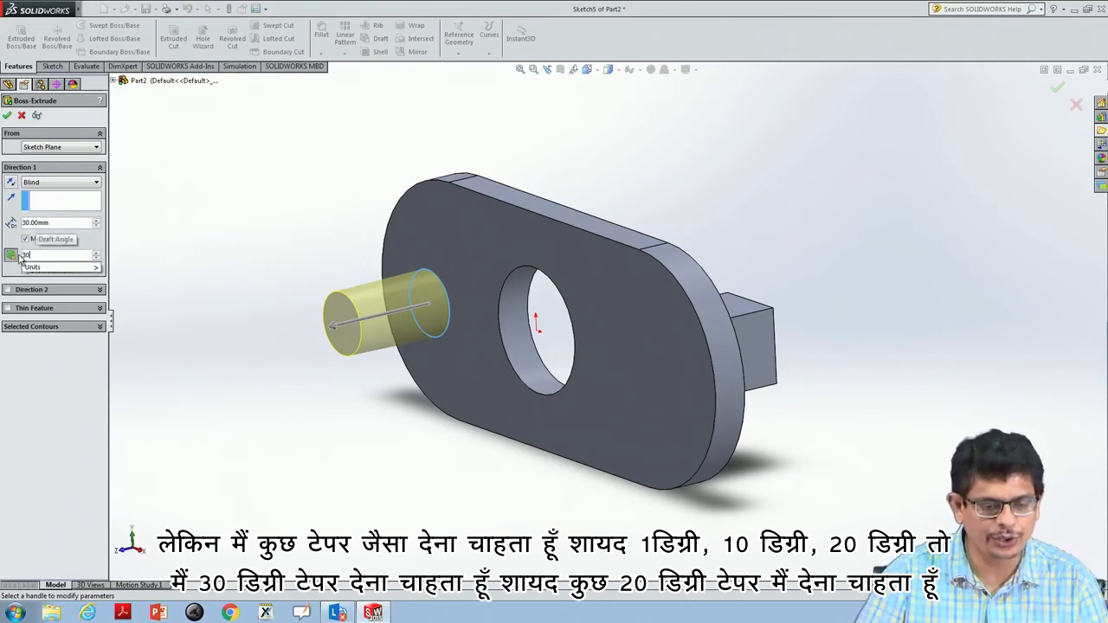
click(65, 222)
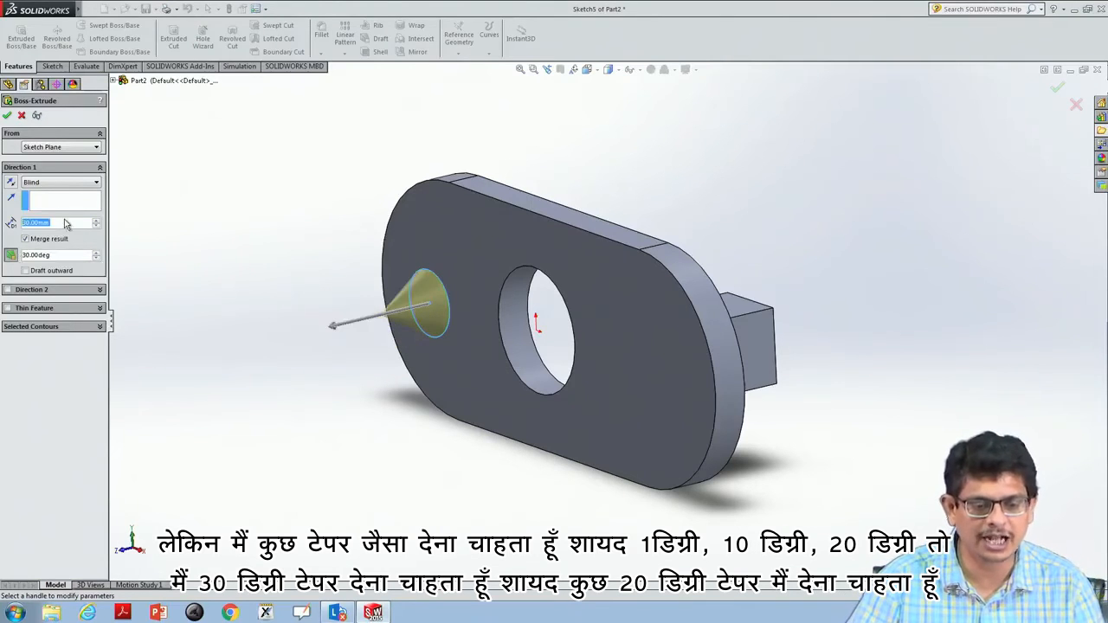
click(54, 255)
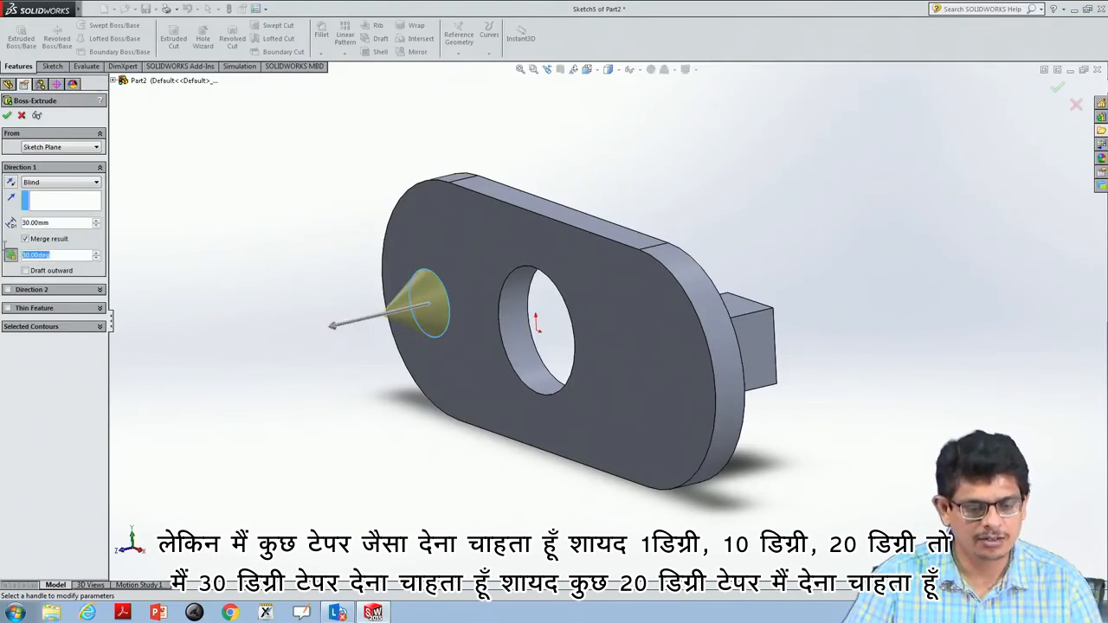
text(20)
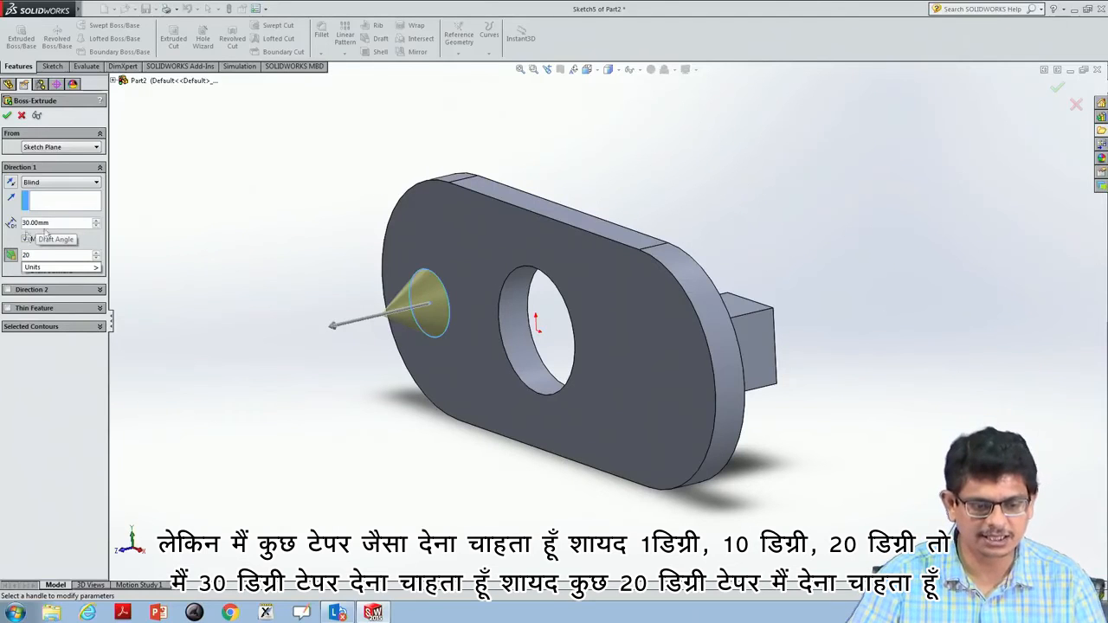
key(Return)
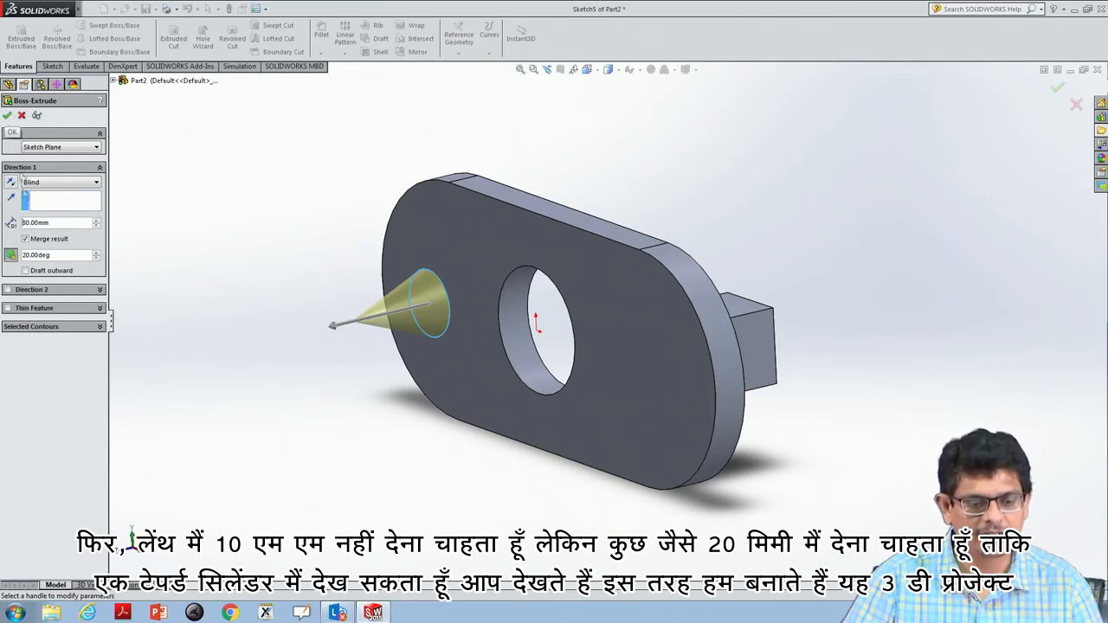
Set the tapered boss's extrusion depth to 20 mm and finish the feature.
drag(50, 224, 20, 225)
text(20)
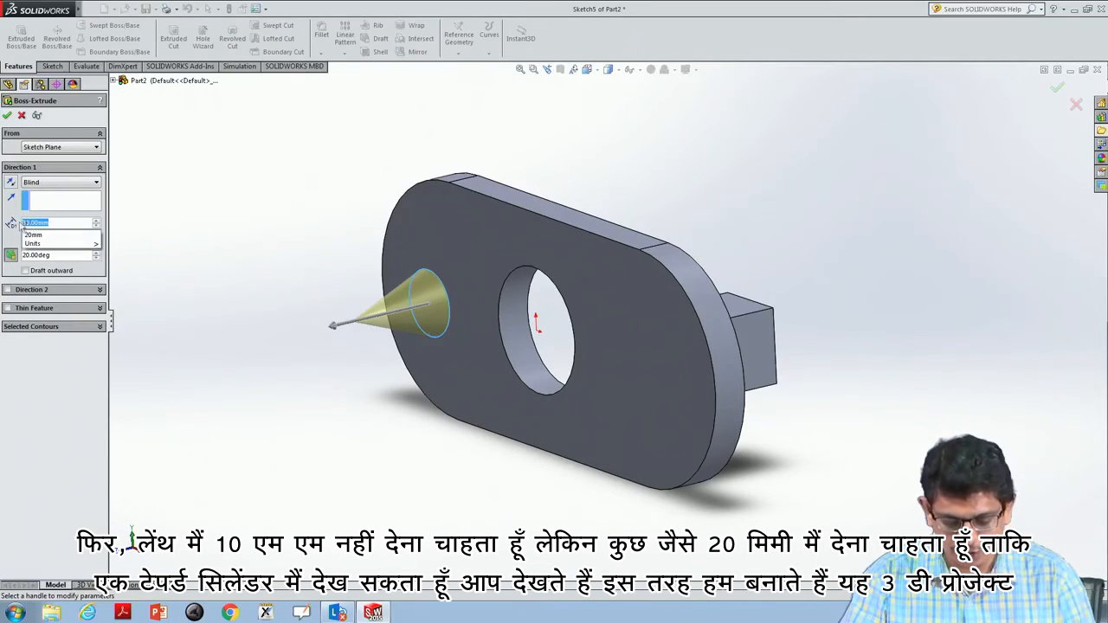
mouse_move(60, 243)
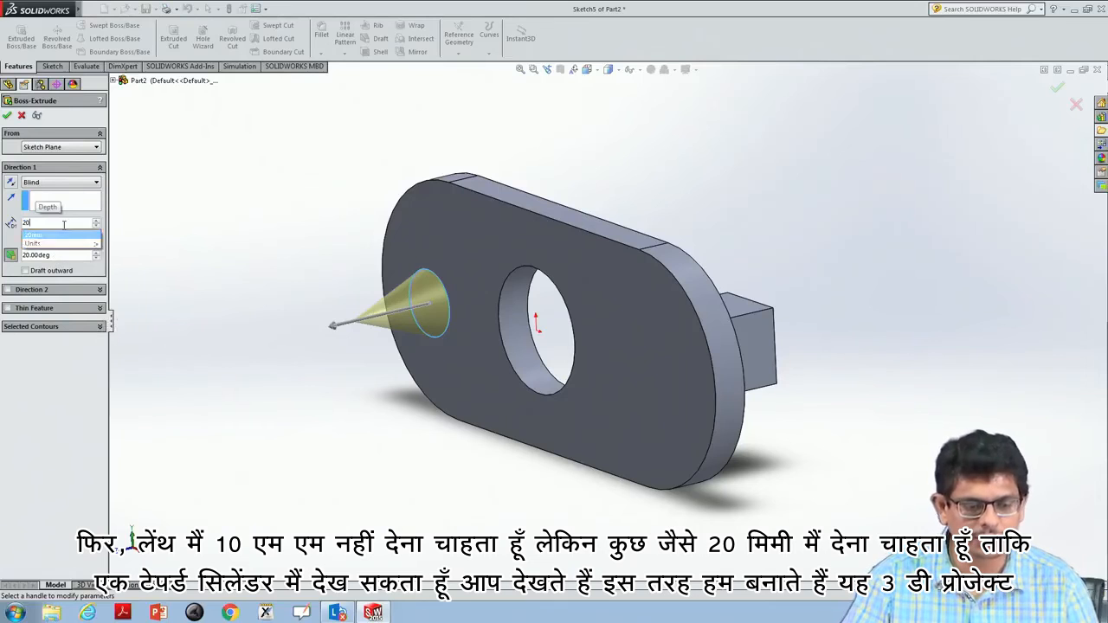
key(Return)
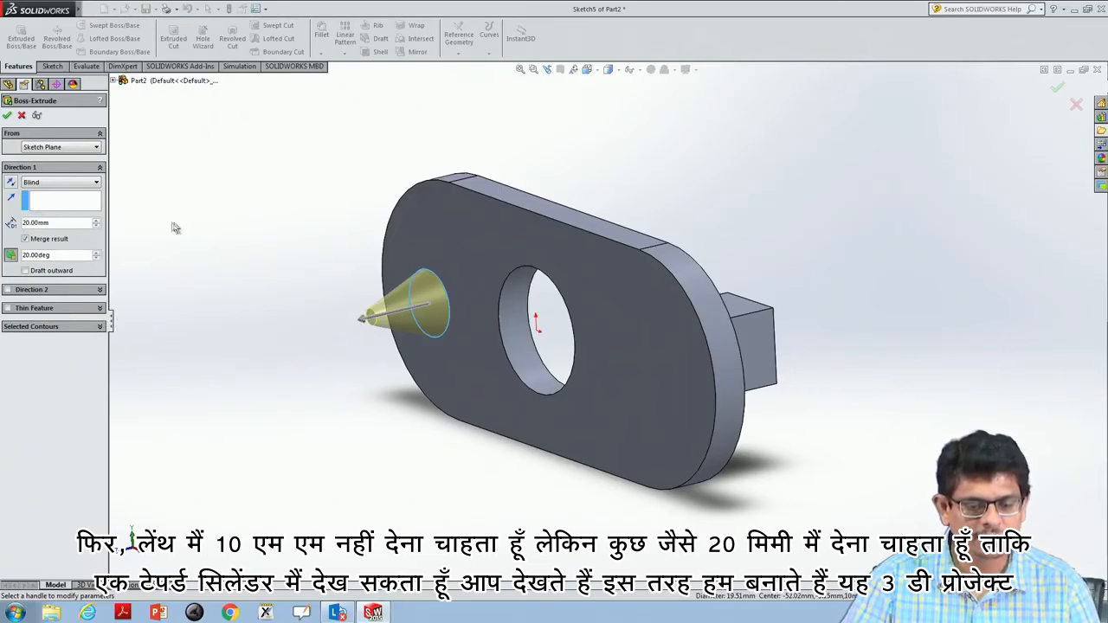
click(7, 117)
Examine the part with its tapered boss, hole and square prism from an orbited angle, in isometric view and in front view.
middle_drag(862, 367, 857, 504)
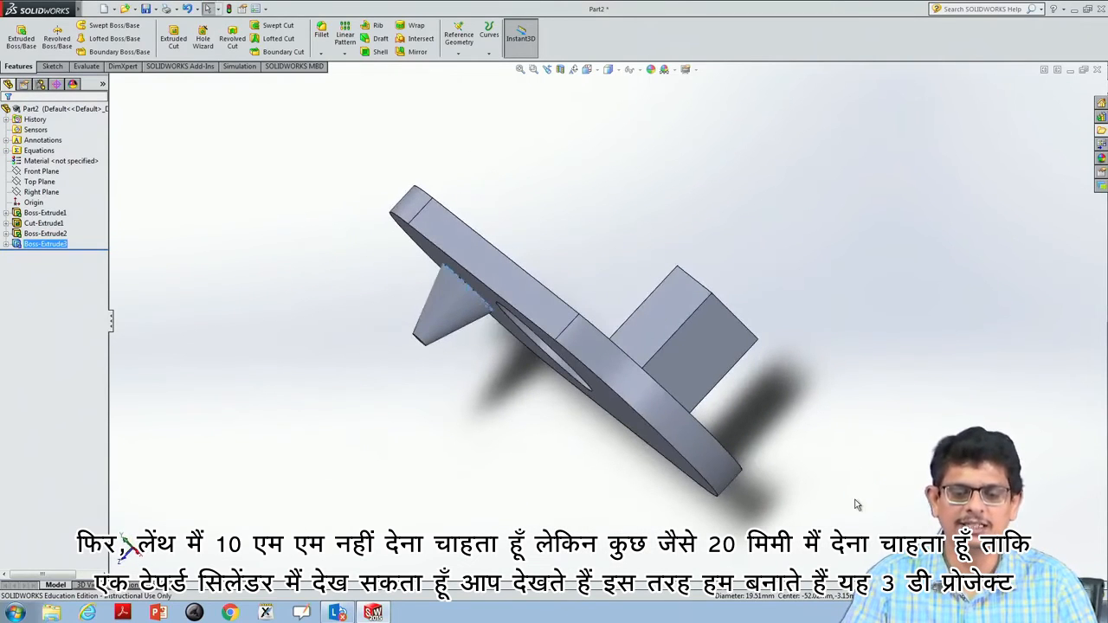
click(286, 303)
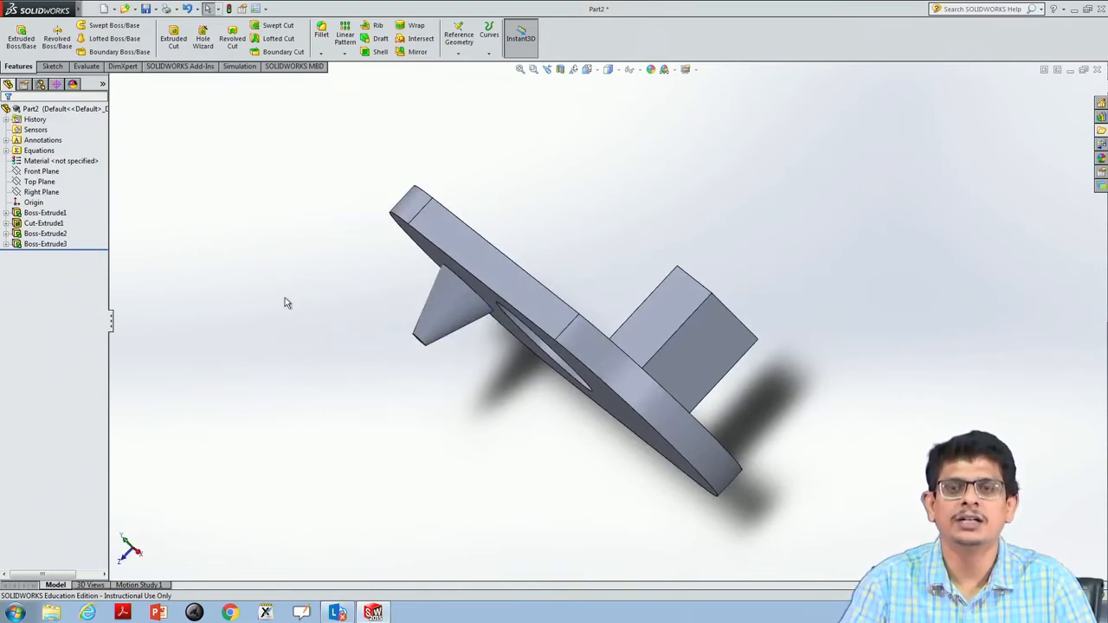
click(597, 71)
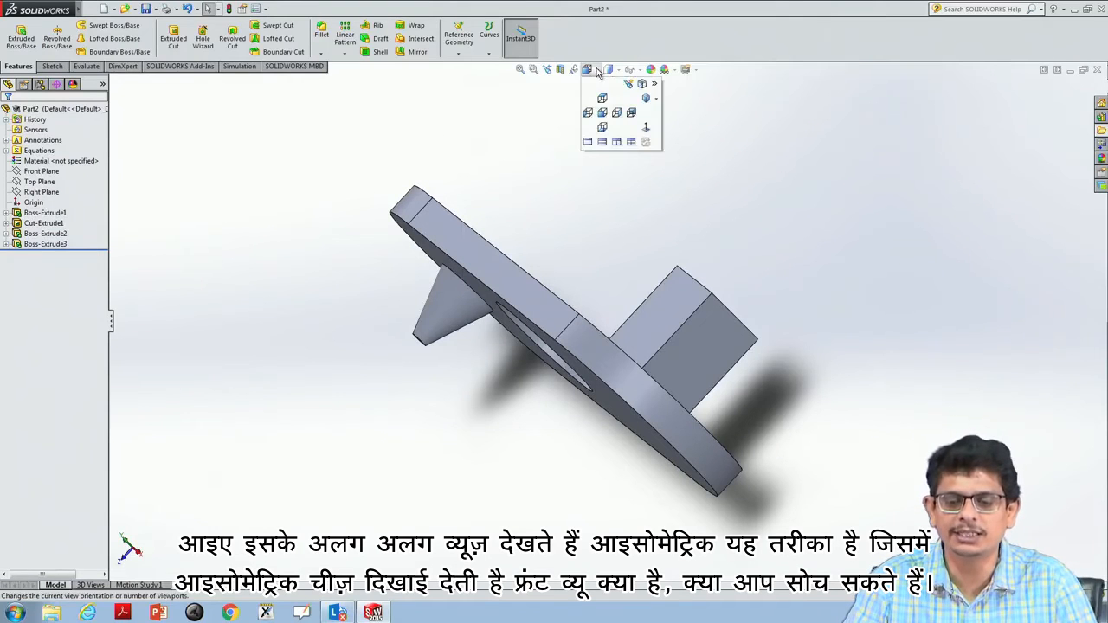
click(655, 98)
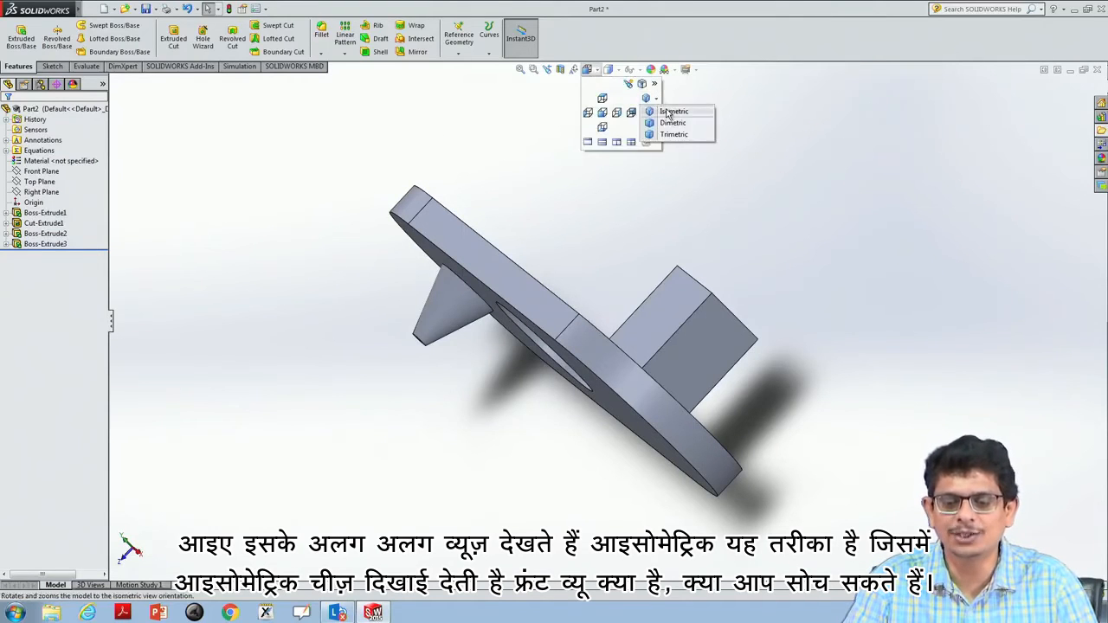
click(673, 112)
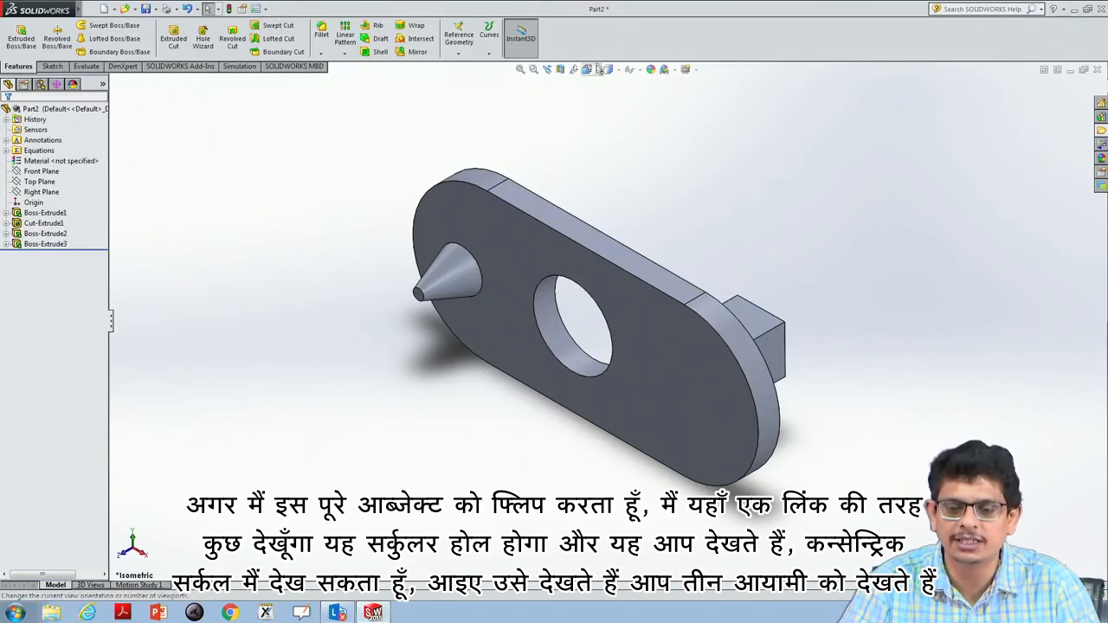
click(595, 72)
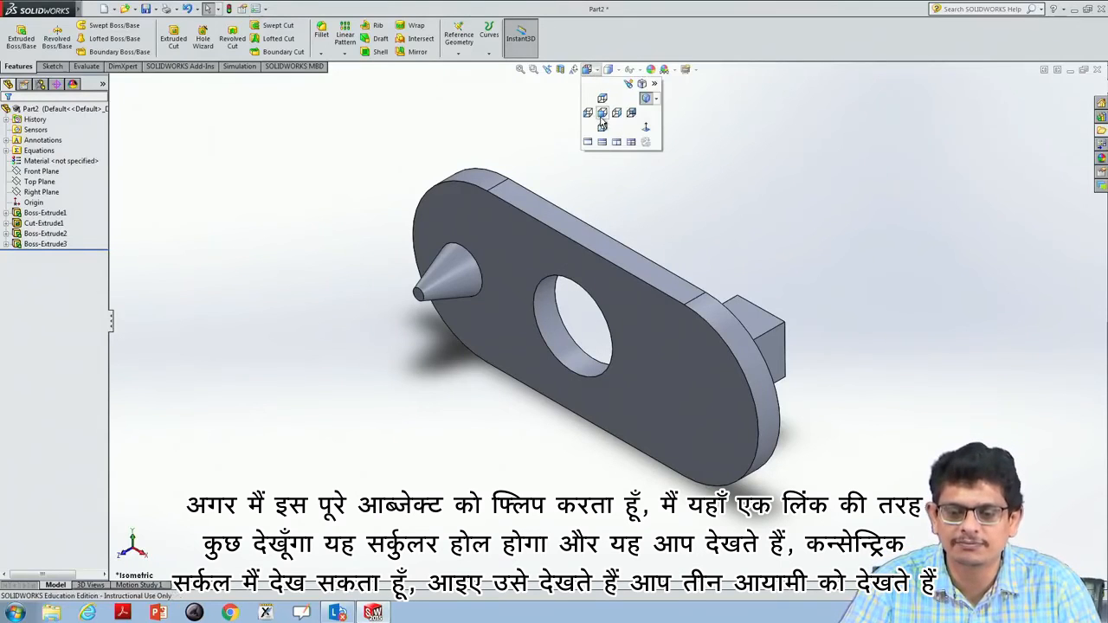
click(602, 113)
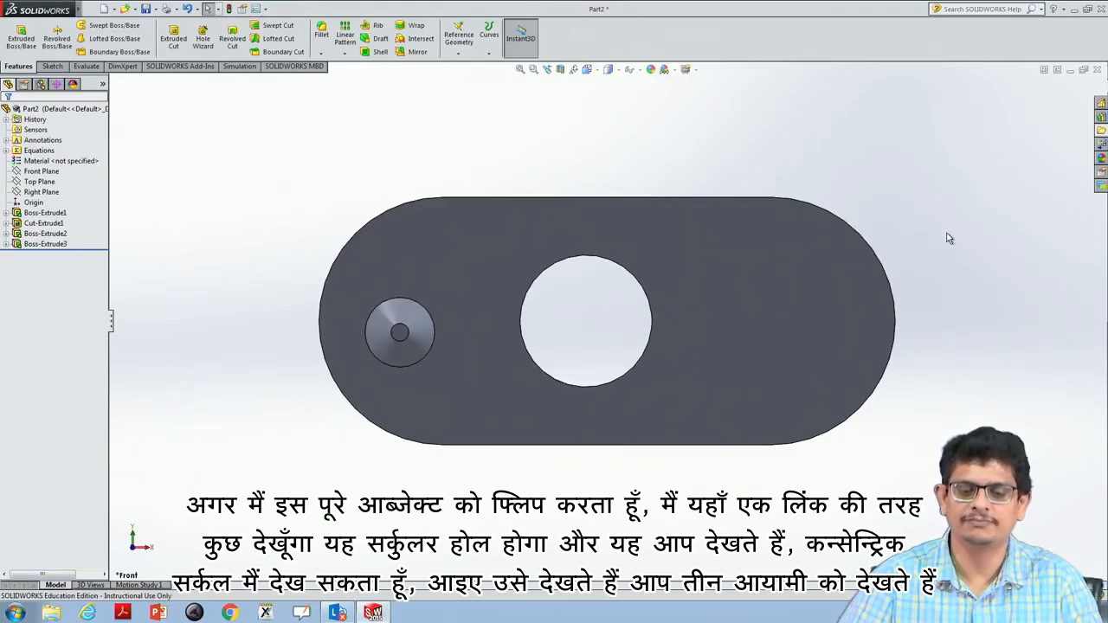
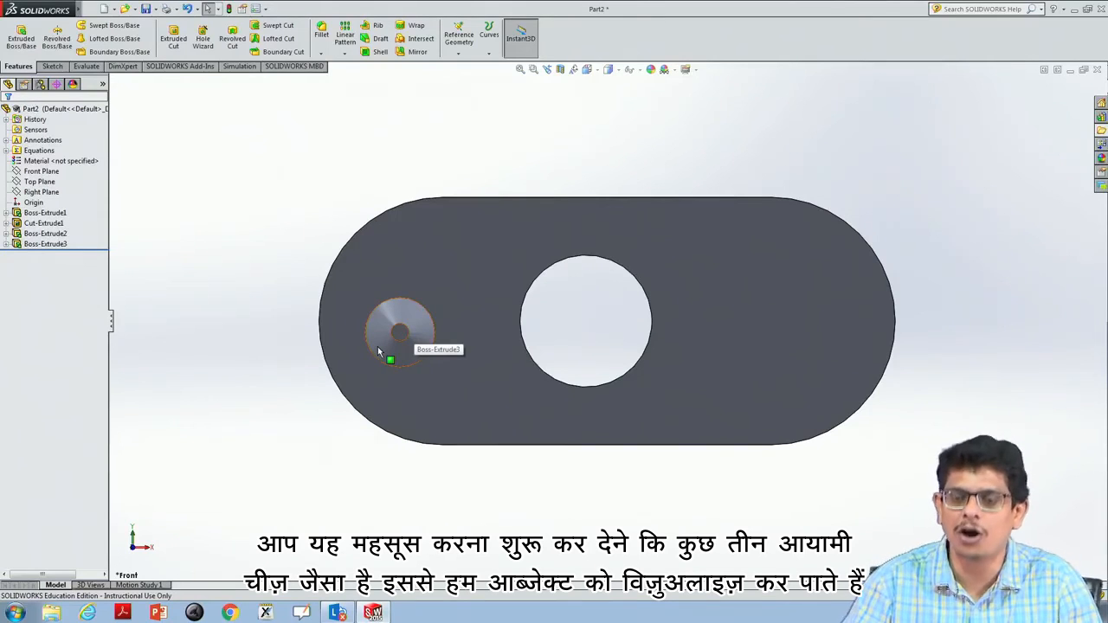
middle_drag(1002, 210, 930, 294)
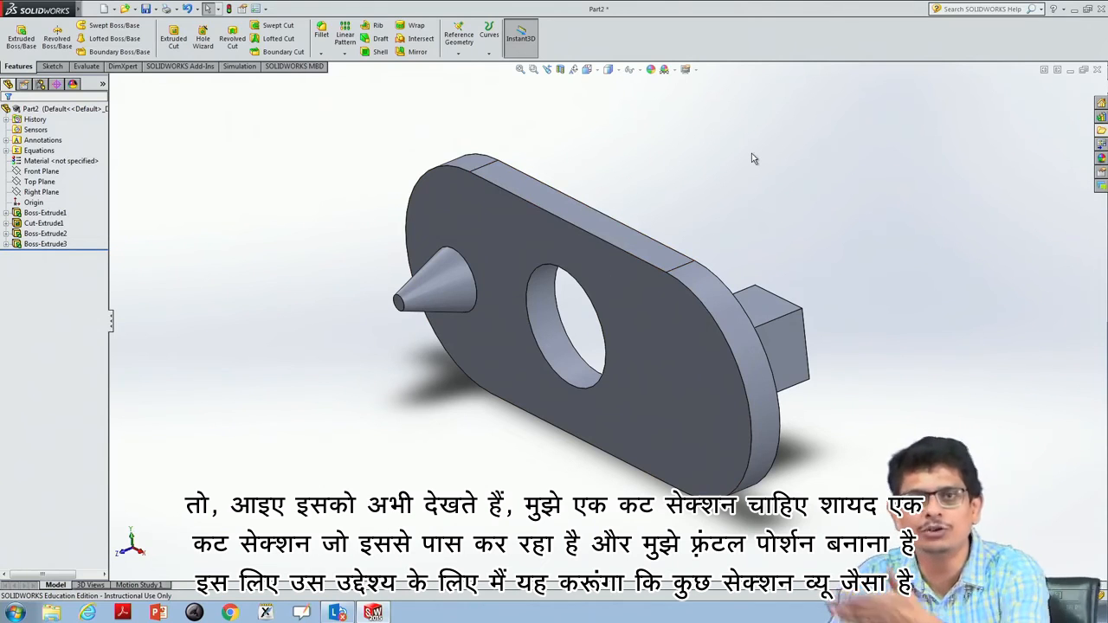
Start a planar section view, compare cuts on the Right and Front planes, and choose the Top Plane as the section plane.
click(561, 70)
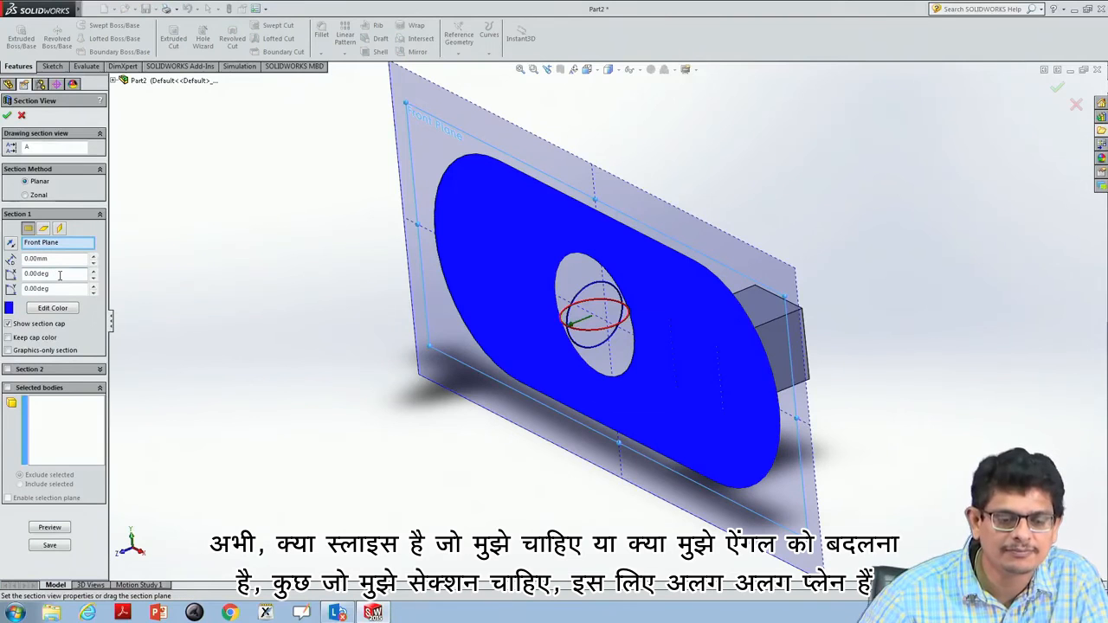
click(59, 228)
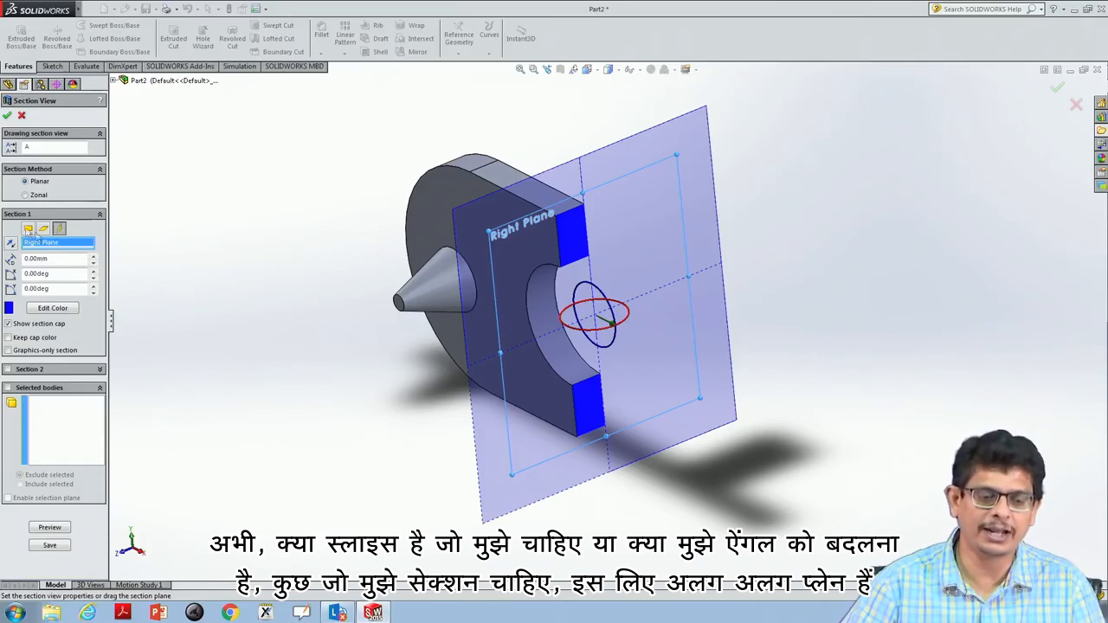
click(28, 229)
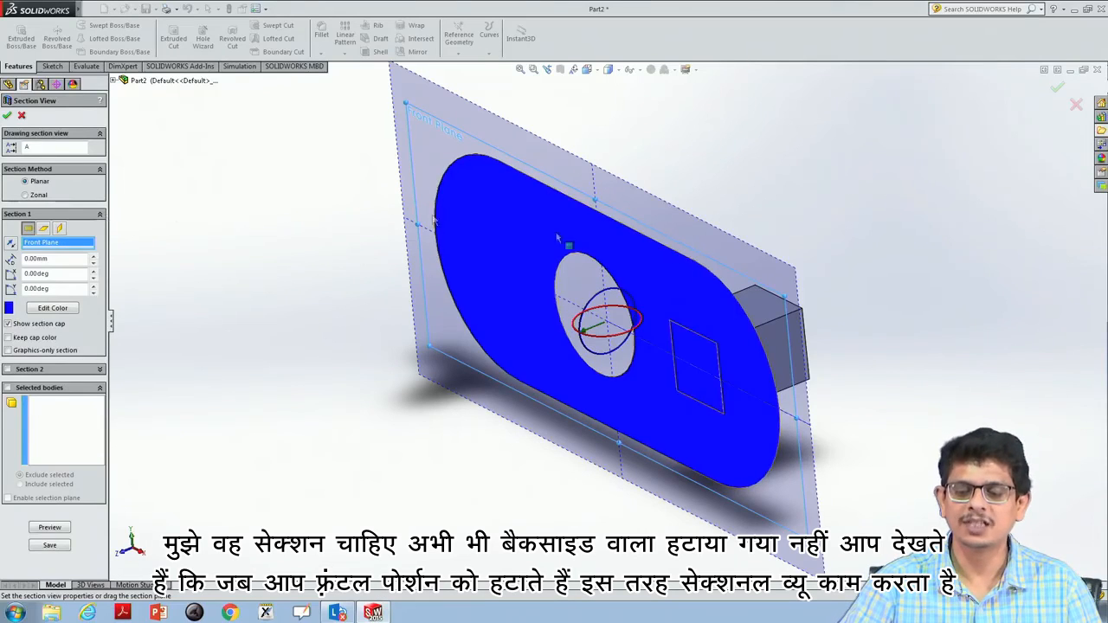
middle_drag(999, 377, 983, 359)
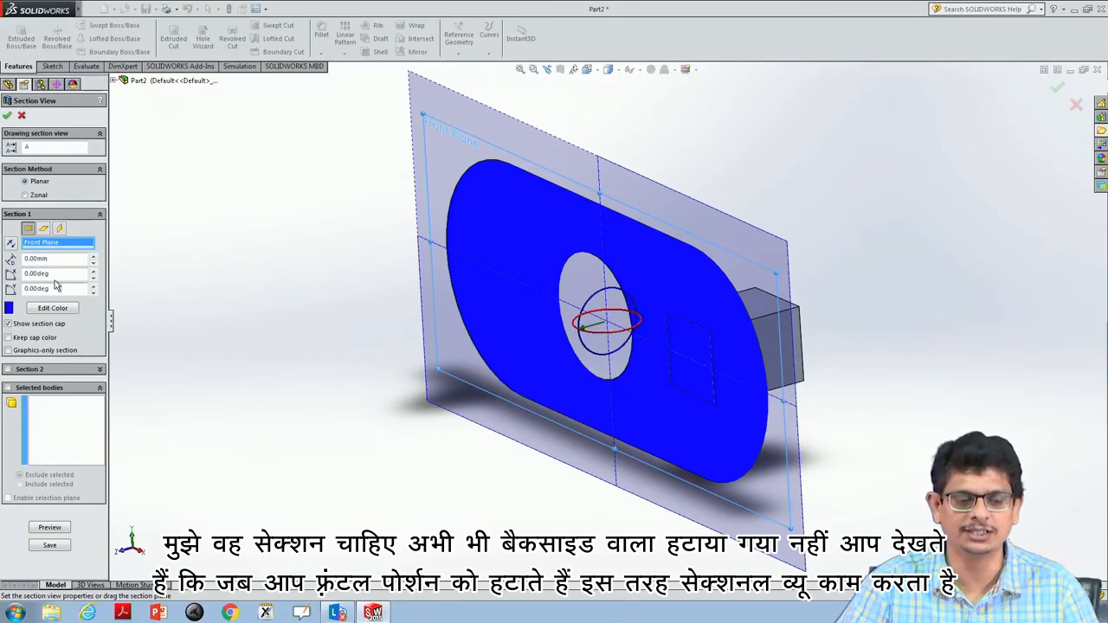
click(45, 229)
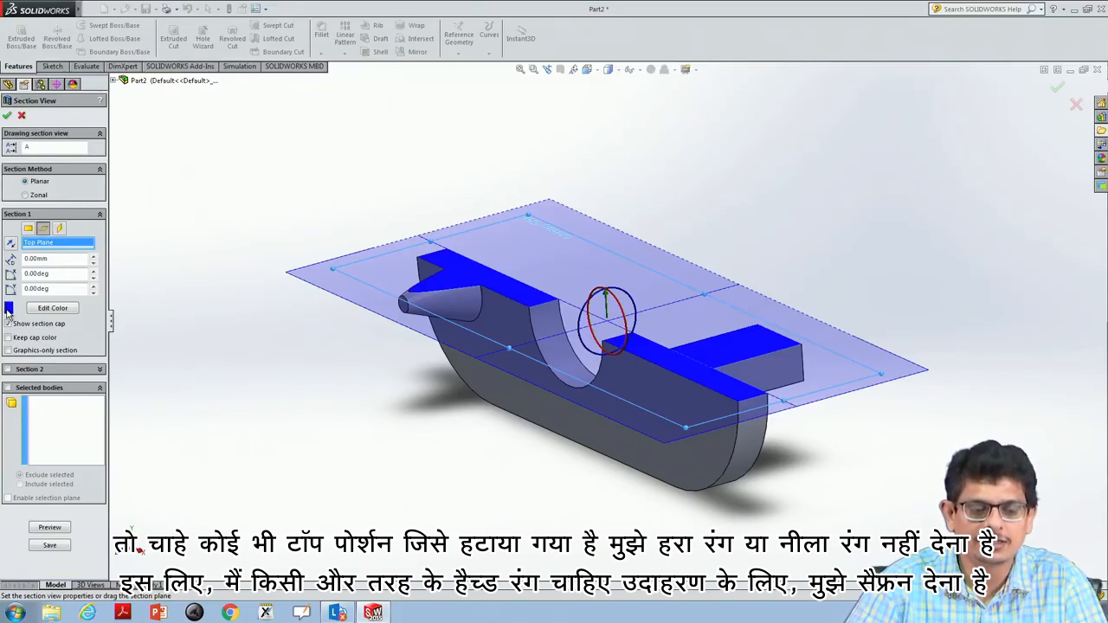
Change the section cap colour to orange.
click(54, 312)
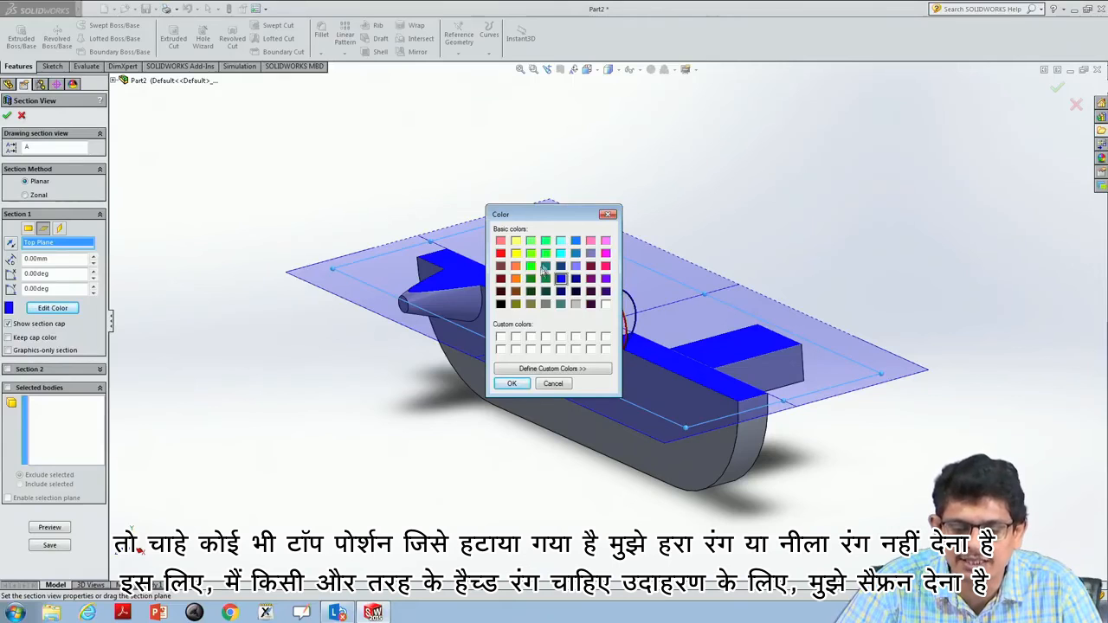
click(517, 266)
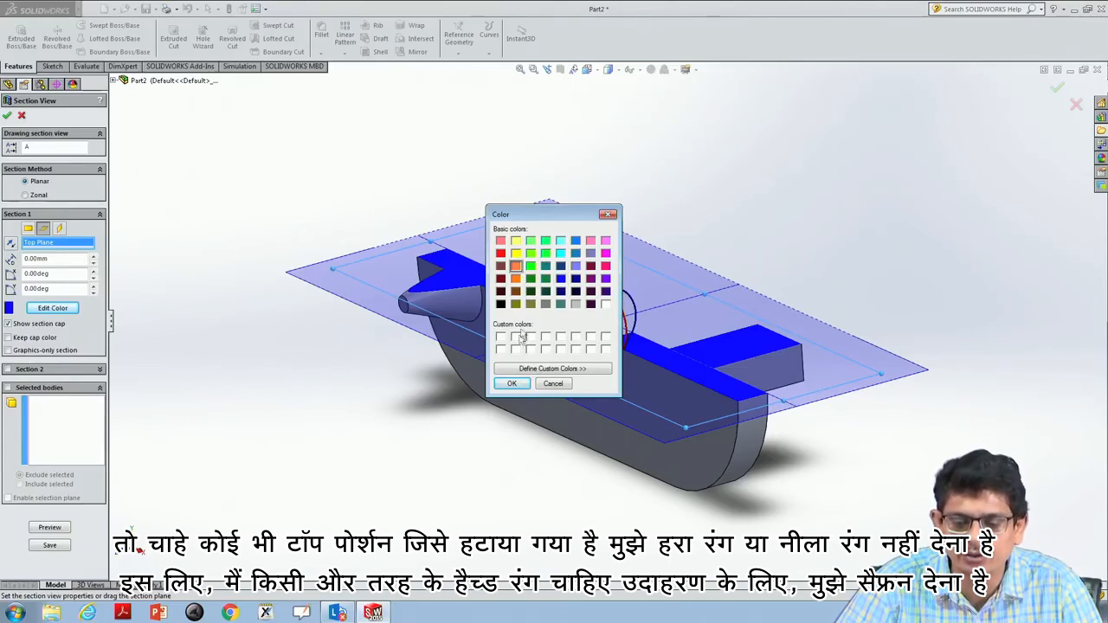
click(512, 384)
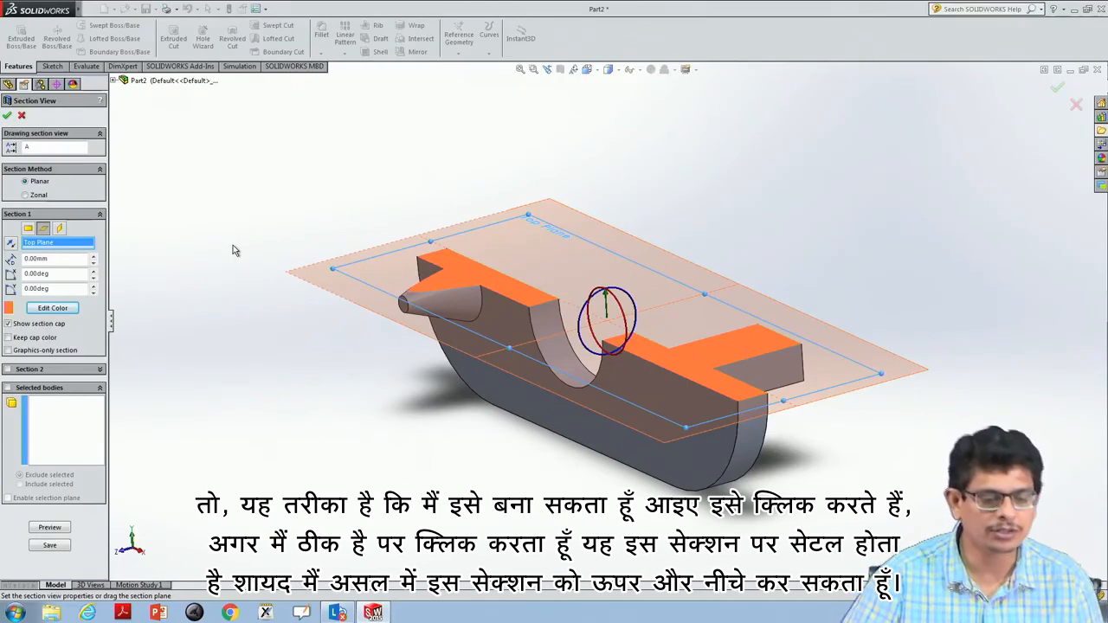
Try section offset distances of 5 mm and 10 mm from the Top Plane.
double_click(39, 258)
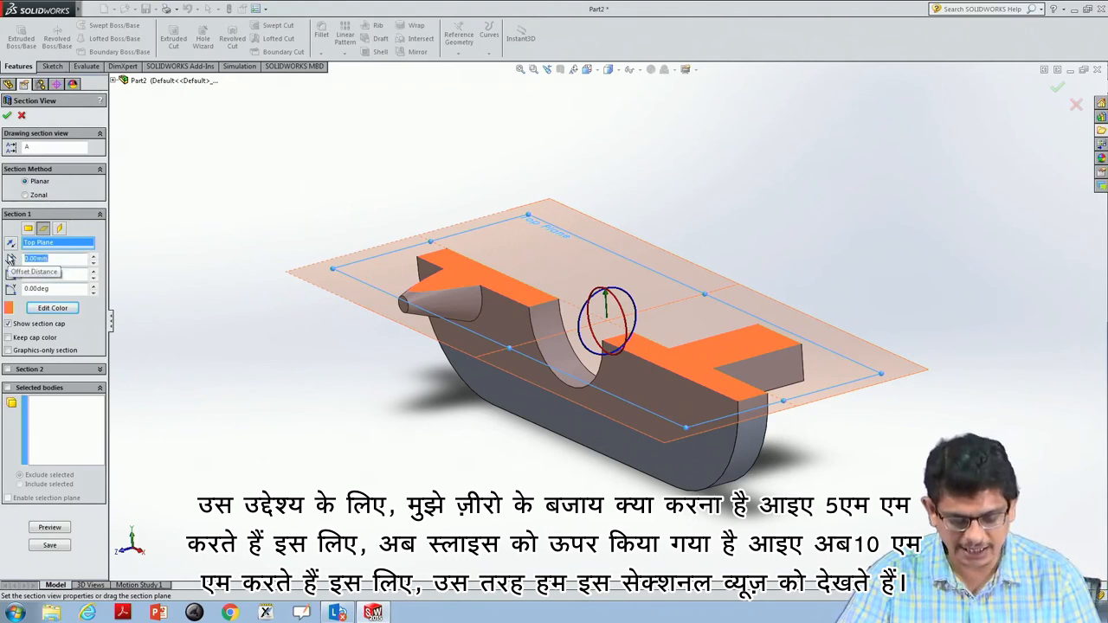
text(5)
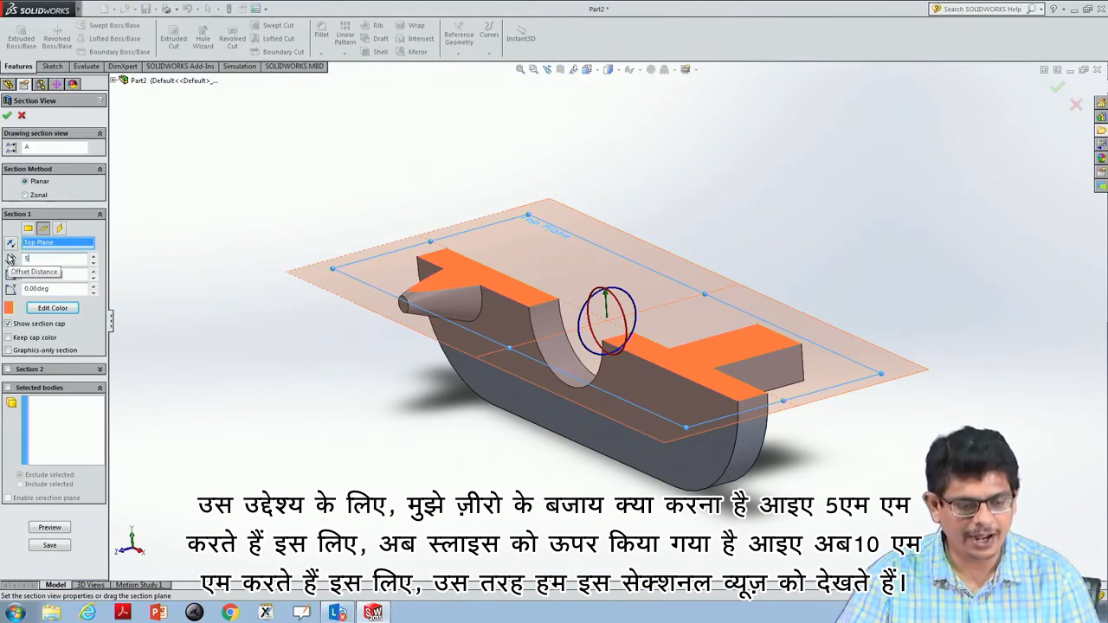
click(55, 289)
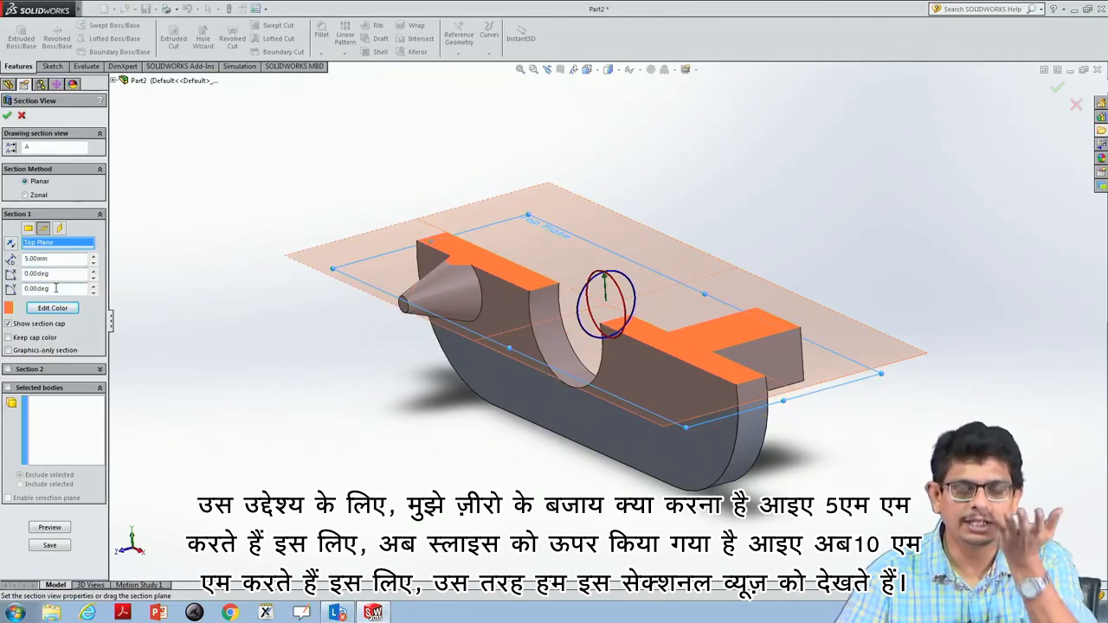
drag(55, 260, 22, 259)
text(10)
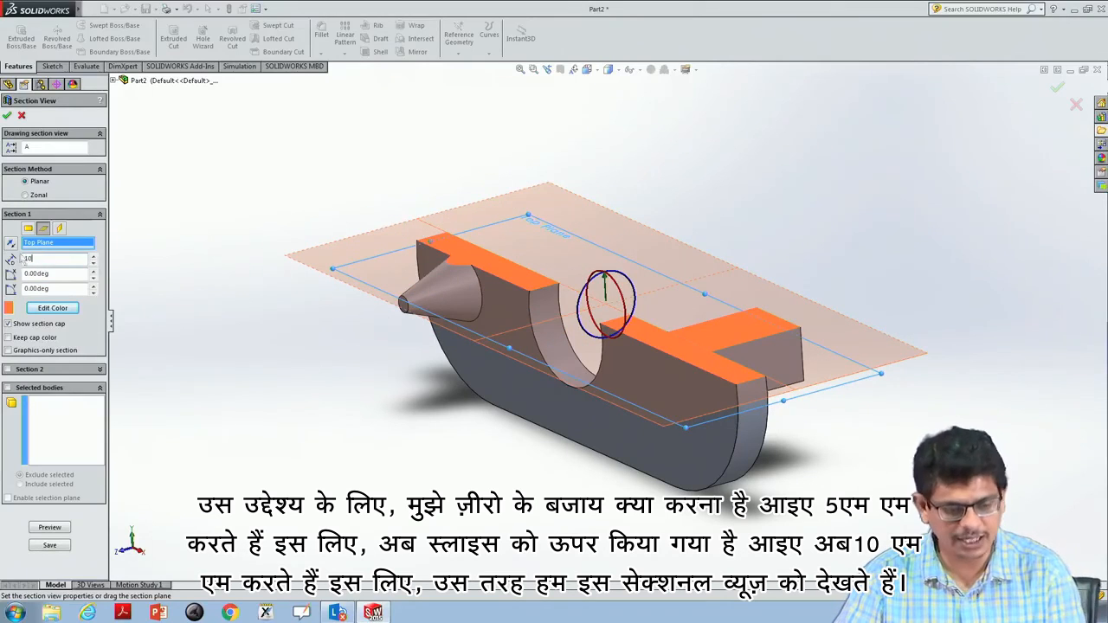
click(58, 274)
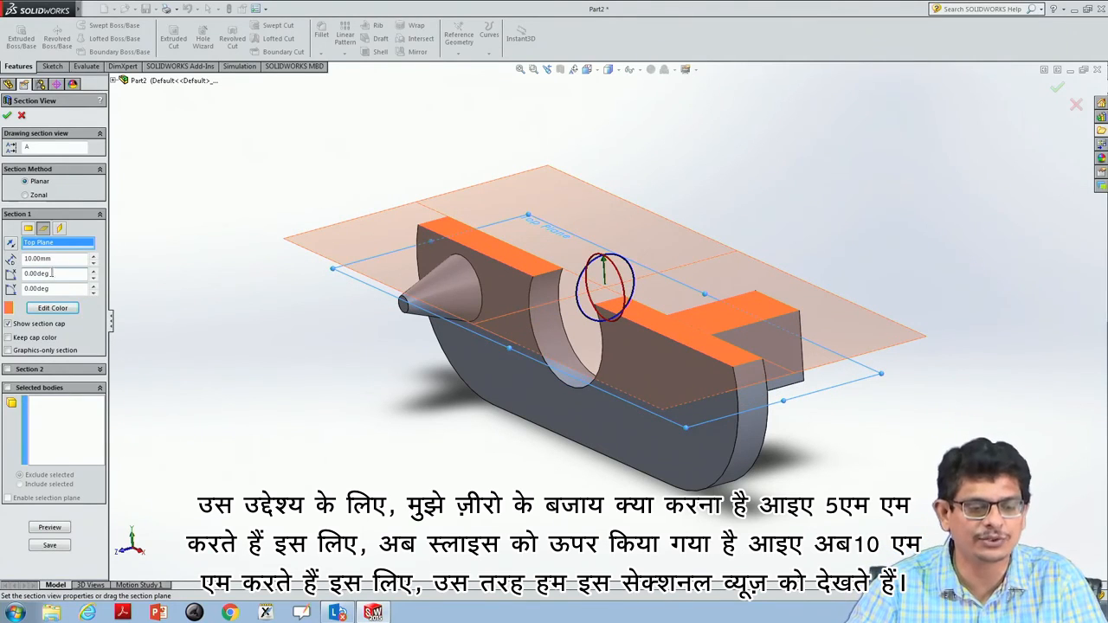
Set the section offset from the Top Plane to -5 mm and apply the section view.
drag(56, 259, 19, 258)
text(-5)
click(60, 275)
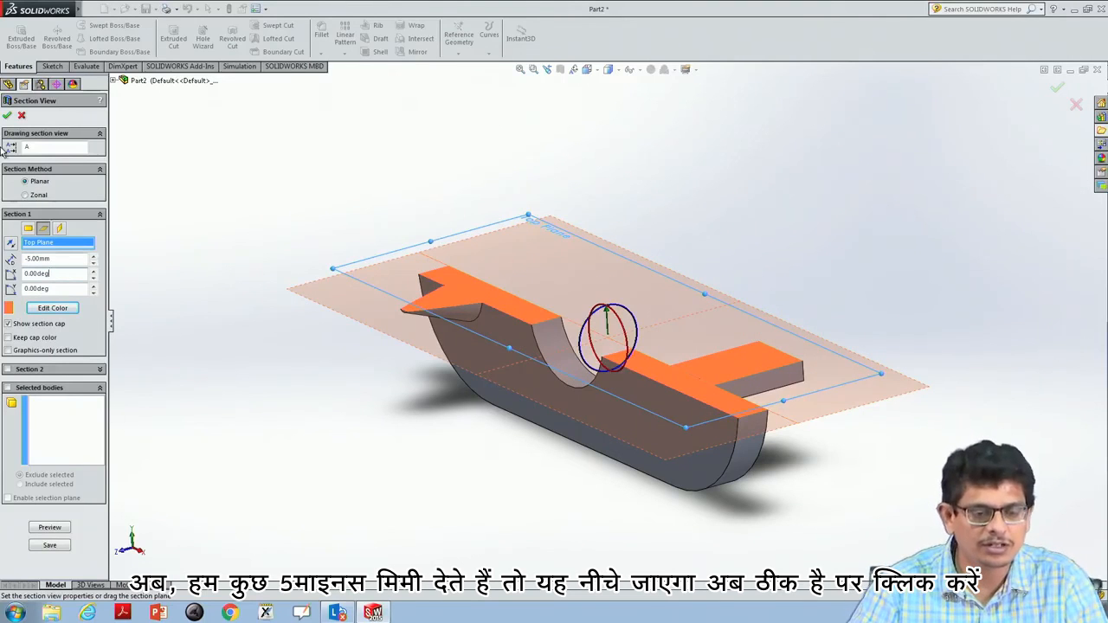
click(7, 115)
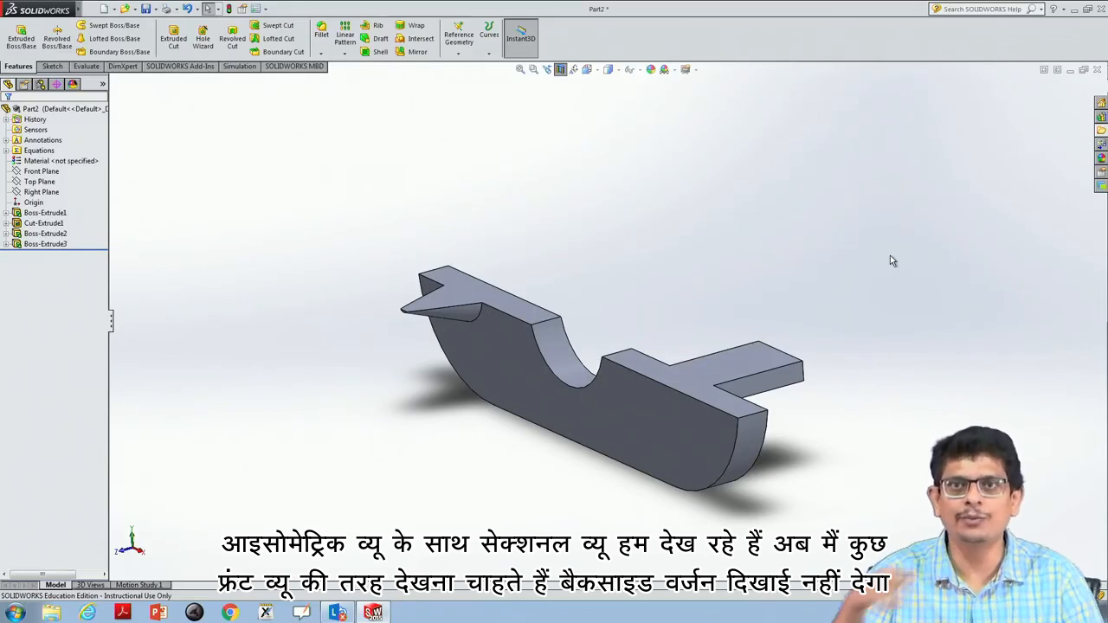
View the sectioned part from the front and from the top.
click(596, 72)
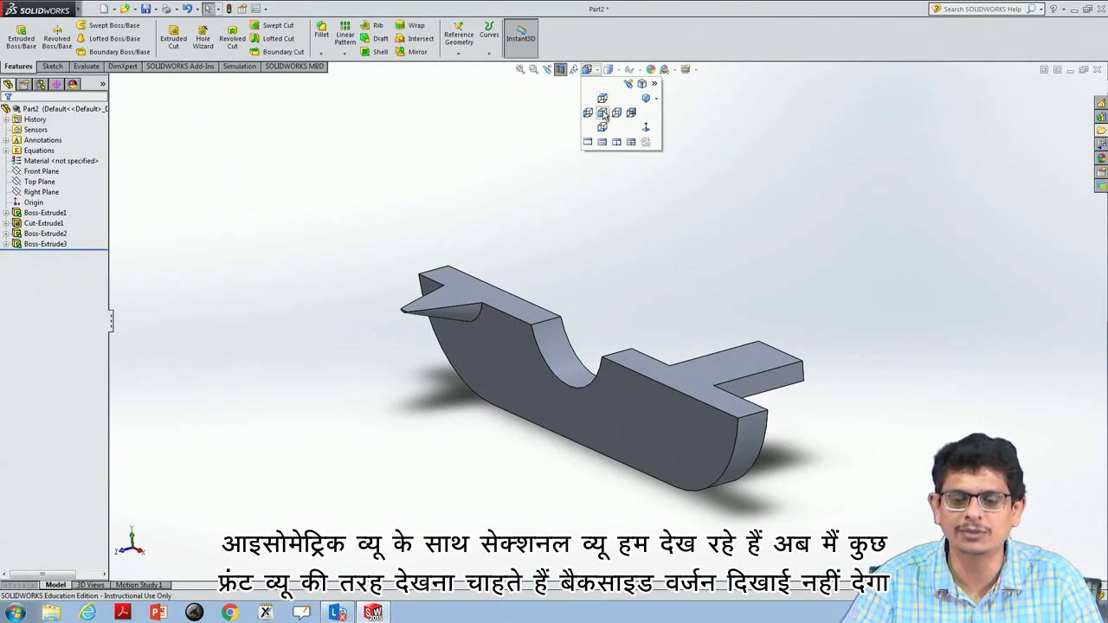
click(603, 114)
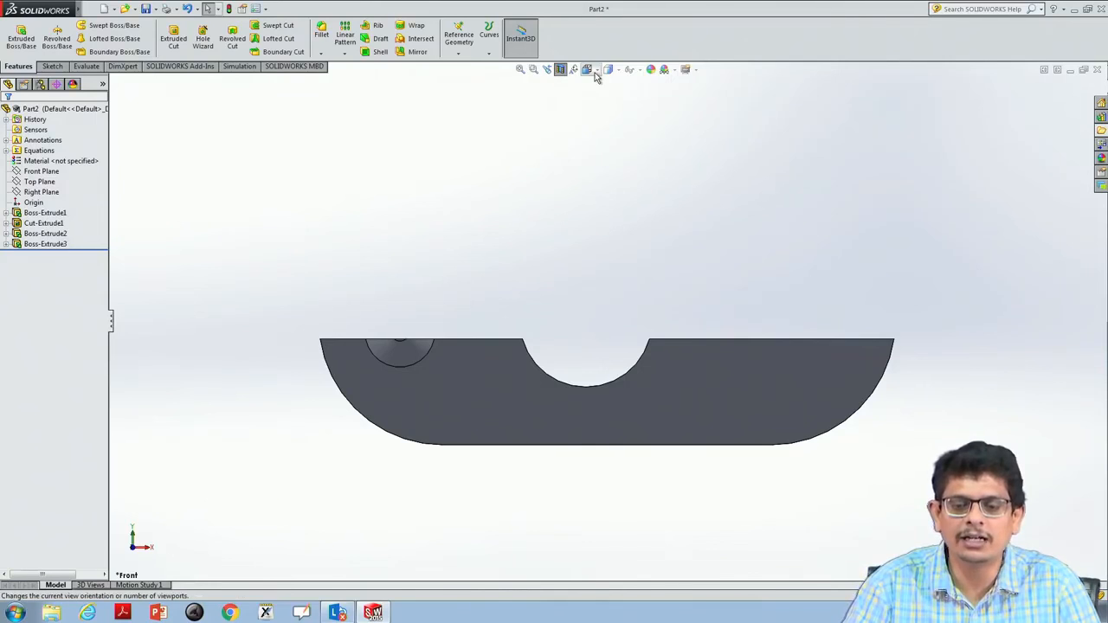
click(587, 69)
click(602, 97)
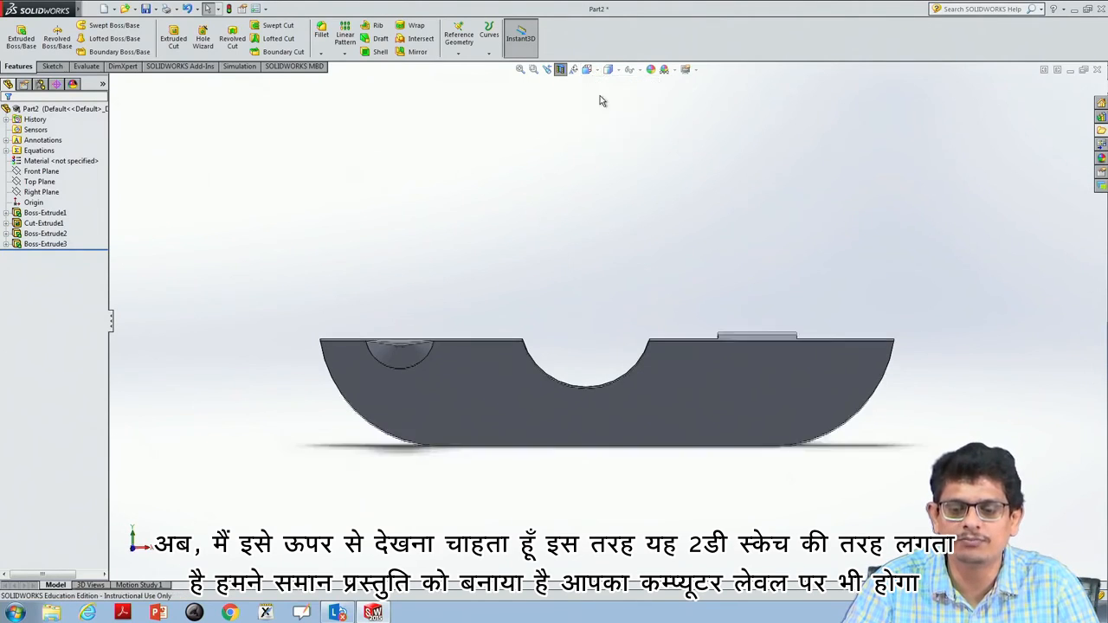